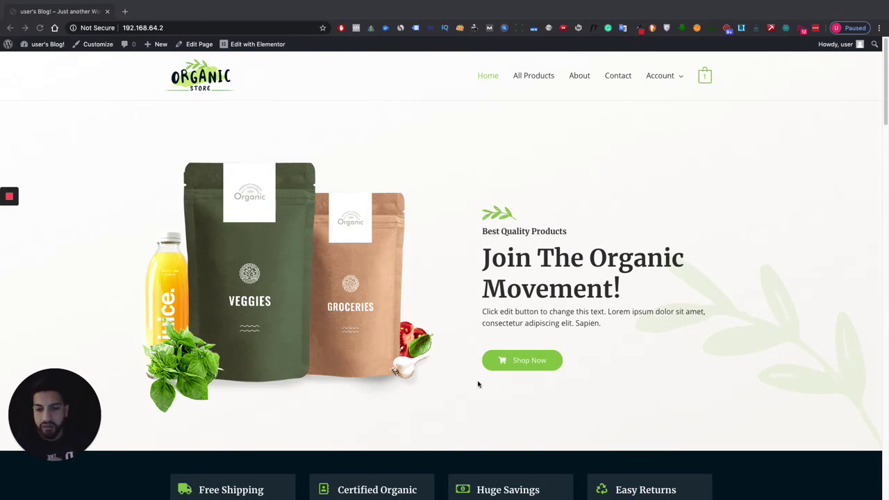
- Look through the store's home page from the hero banner down to the footer, including the best selling products
scroll(477, 384, "down", 20)
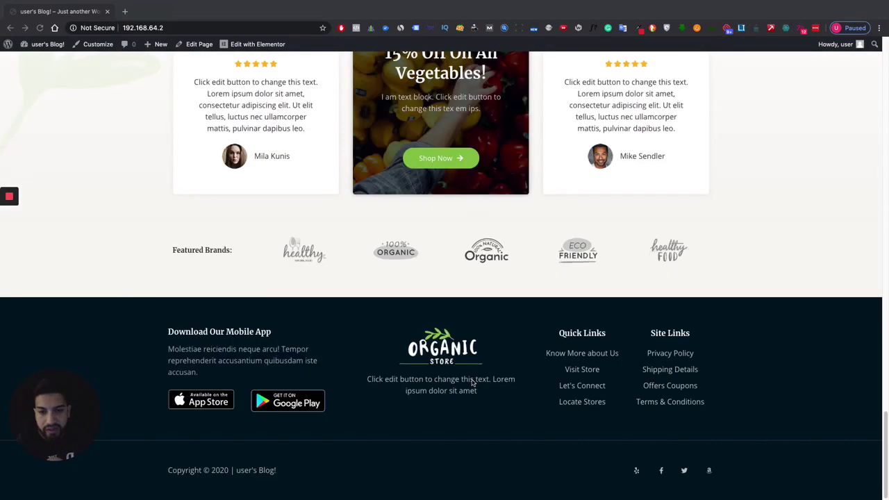
scroll(472, 381, "up", 20)
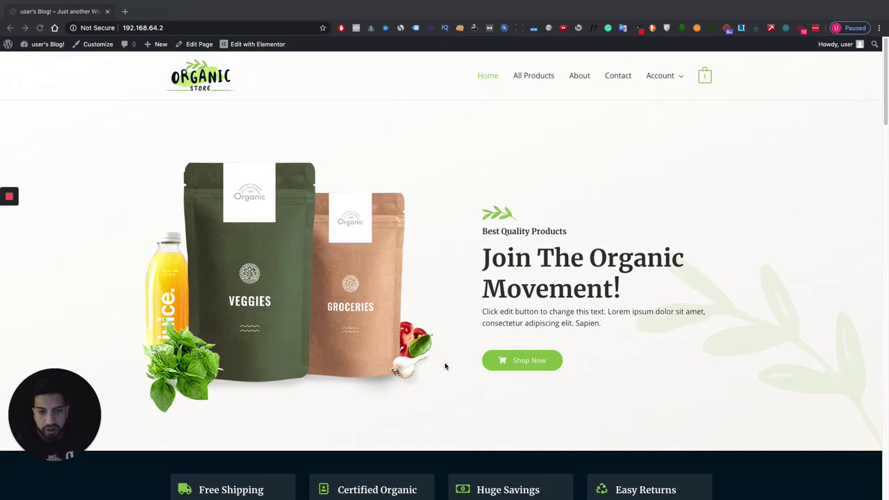
scroll(270, 293, "down", 8)
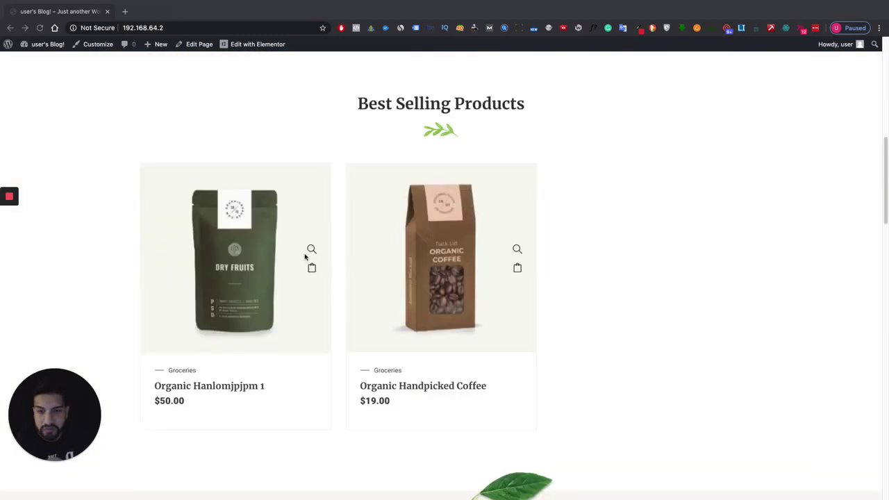
scroll(300, 249, "up", 8)
scroll(415, 184, "down", 10)
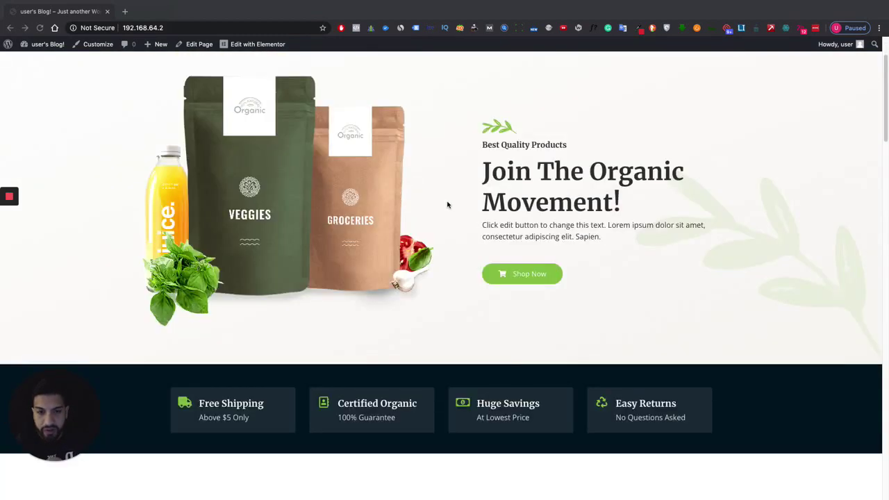
scroll(497, 230, "up", 10)
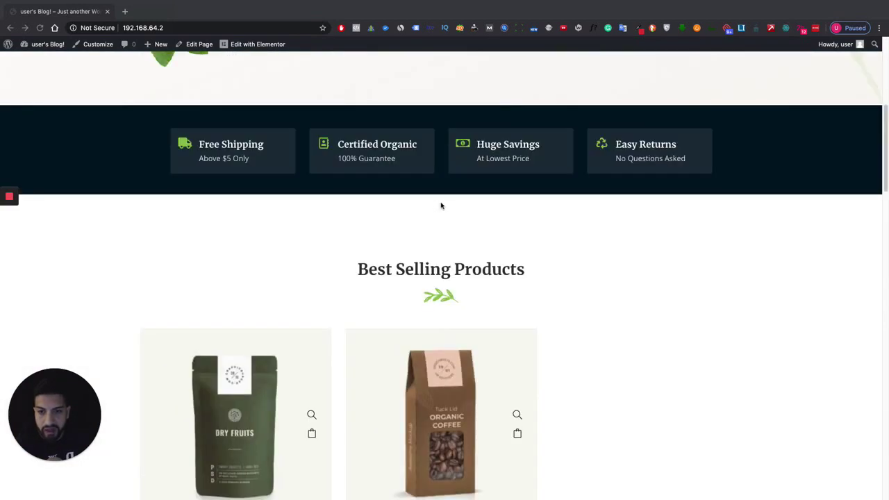
- Go to the site's admin dashboard and open the page for adding new plugins
mouse_move(39, 44)
left_click(39, 60)
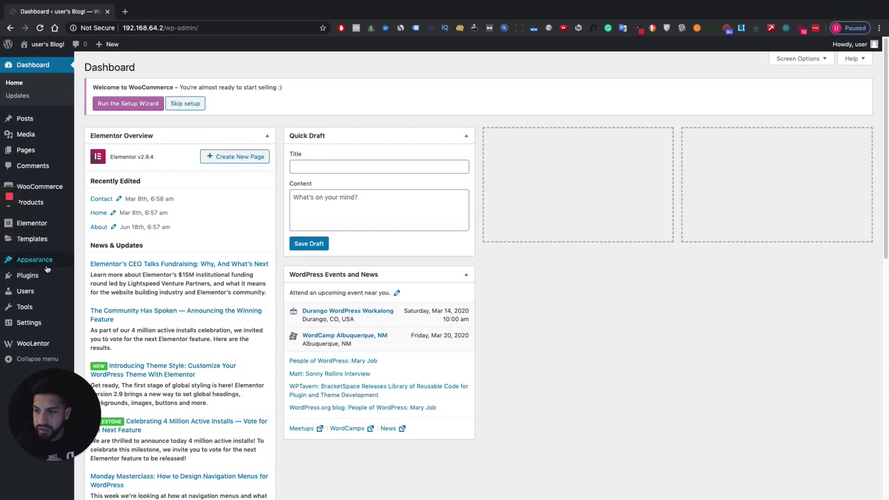
mouse_move(32, 279)
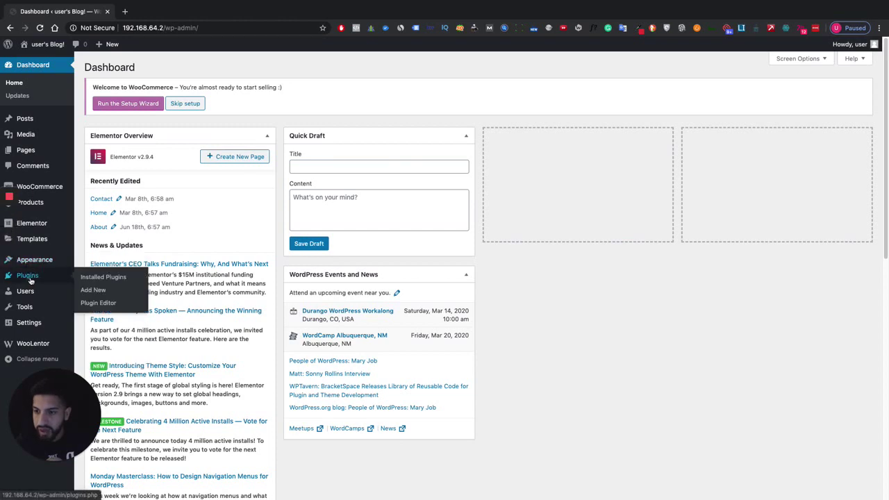
left_click(93, 289)
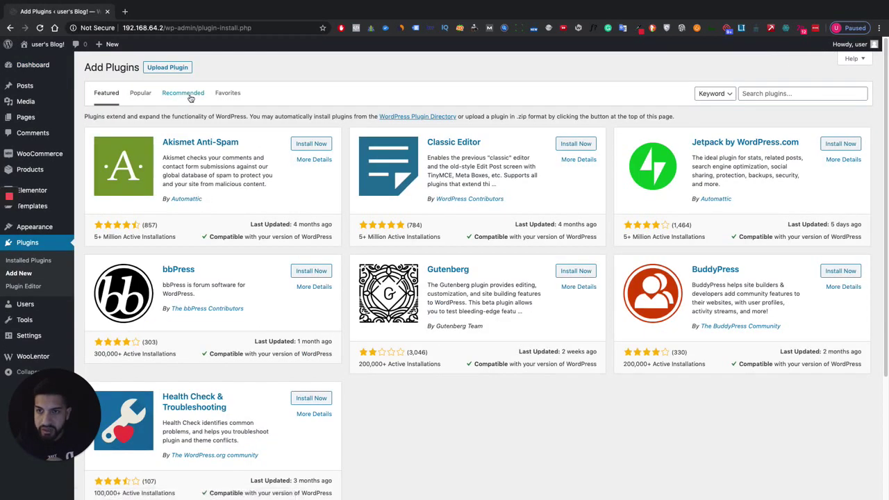
- Search the plugin directory for "ninja forms" and install and activate the Ninja Forms Contact Form plugin
left_click(795, 94)
type("ninja")
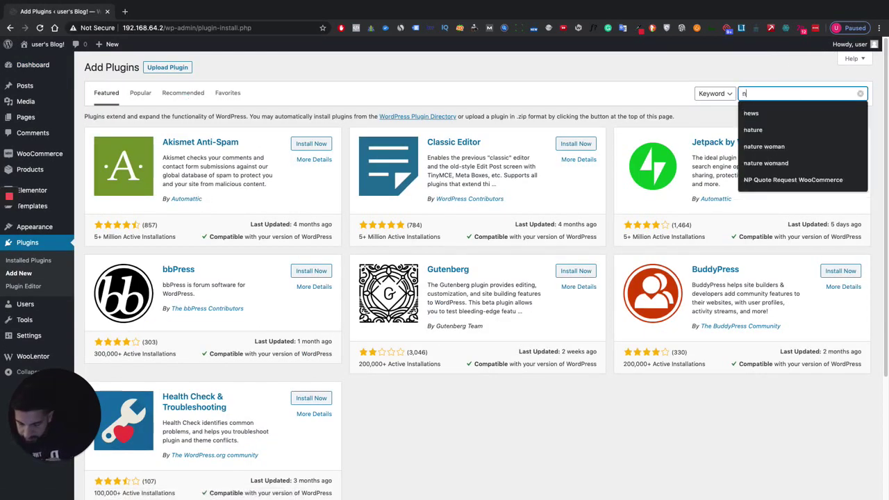
type(" forms")
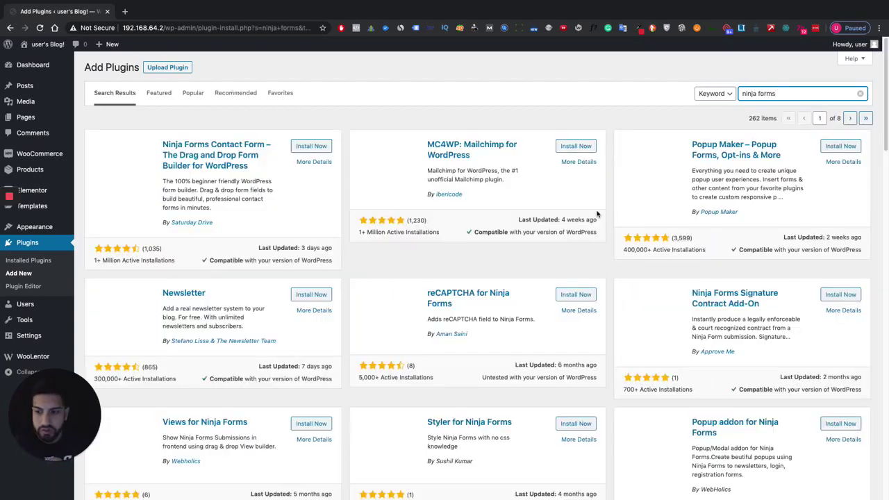
left_click(308, 150)
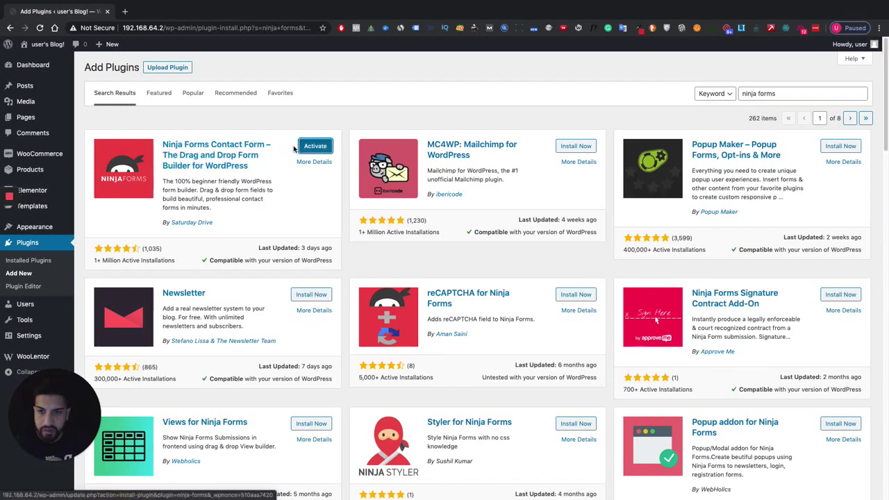
left_click(304, 147)
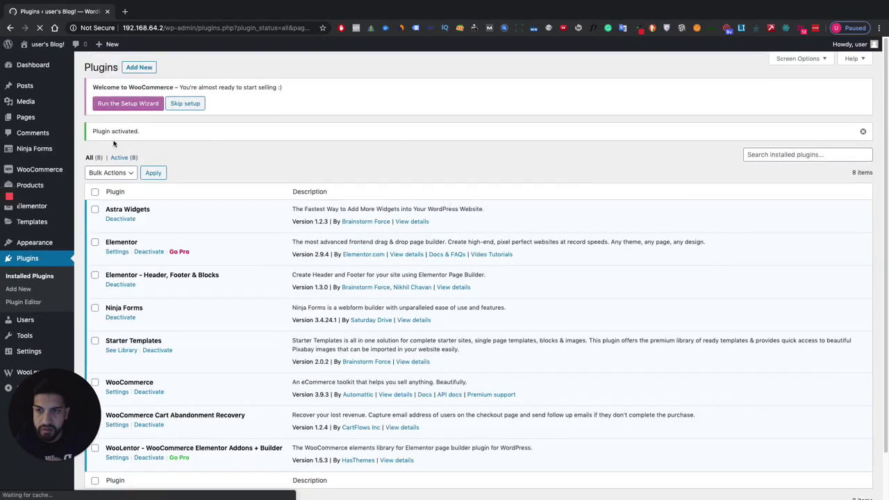
- Search the plugin directory for "elementor" and install and activate Essential Addons for Elementor
left_click(138, 68)
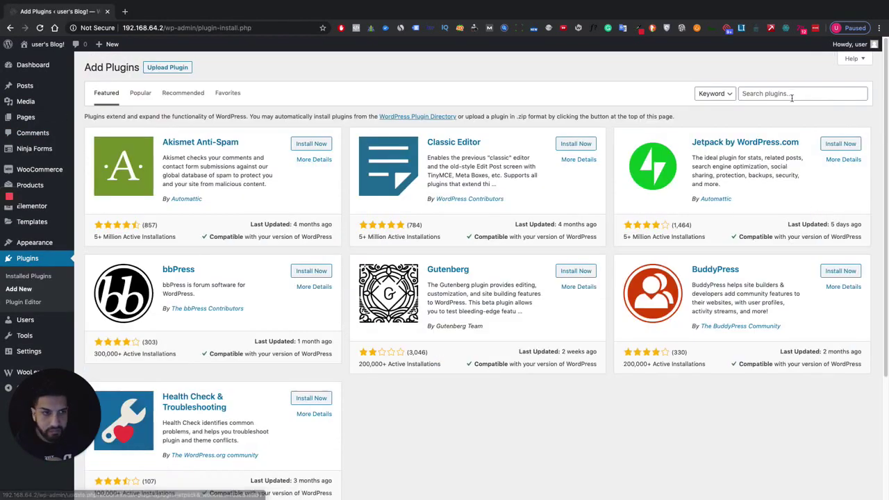
left_click(799, 93)
type("e")
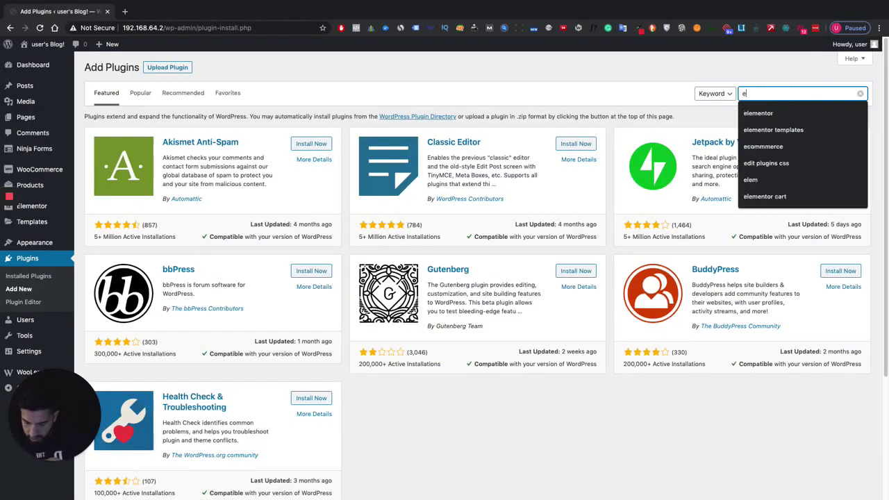
type("lem")
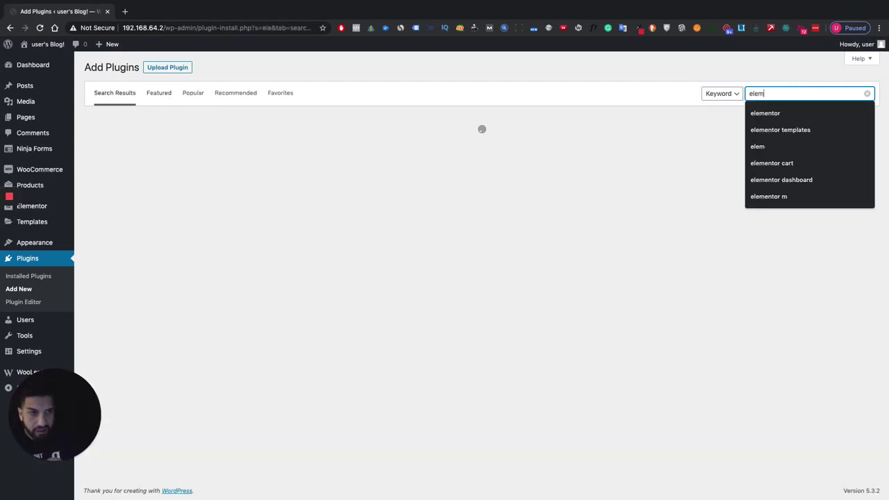
type("entor")
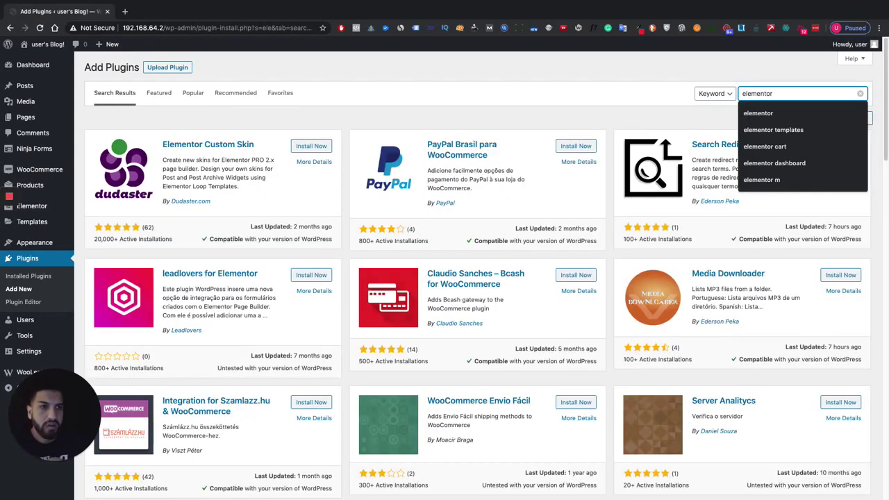
key("Return")
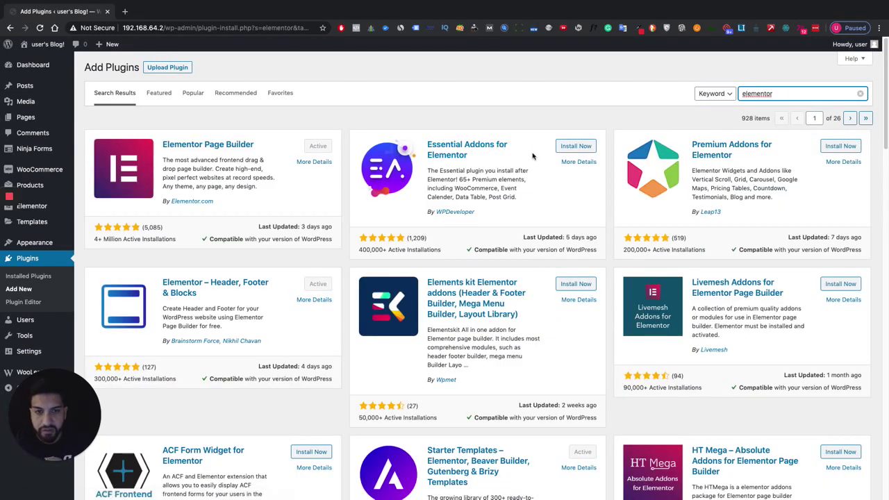
left_click(576, 145)
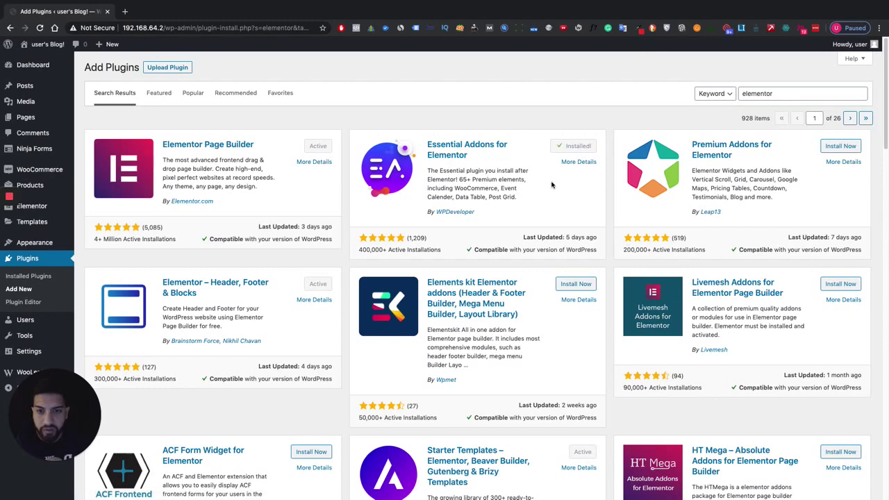
left_click(578, 147)
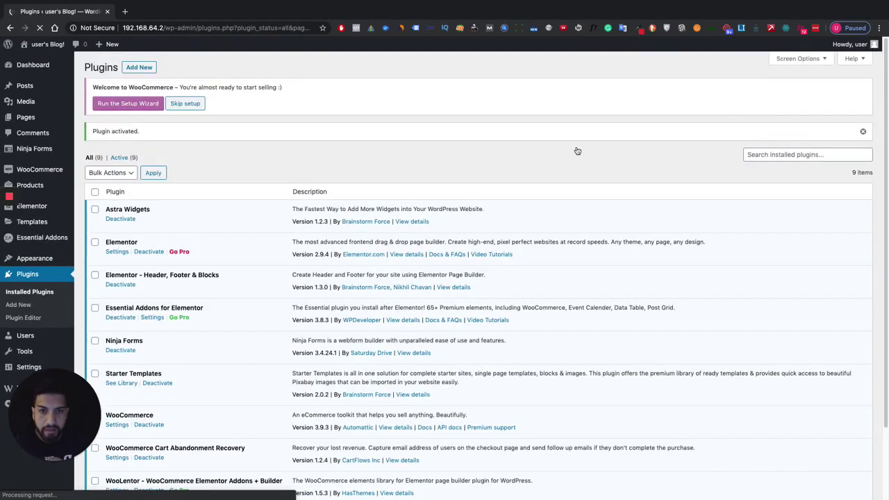
scroll(91, 236, "down", 1)
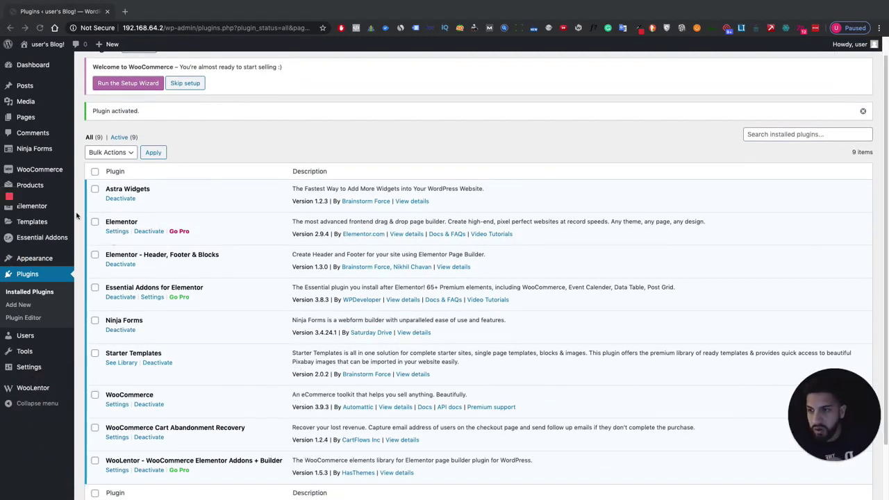
- Create a new form in Ninja Forms from the Blank Form template
left_click(35, 150)
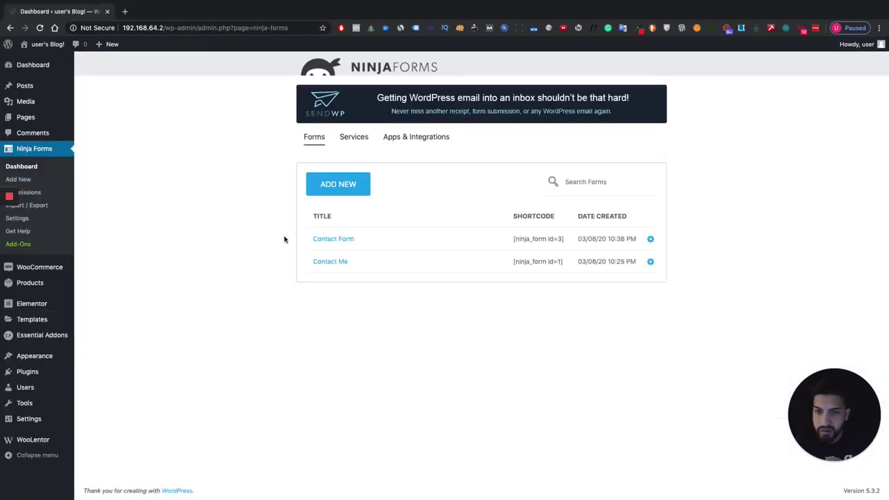
left_click(348, 190)
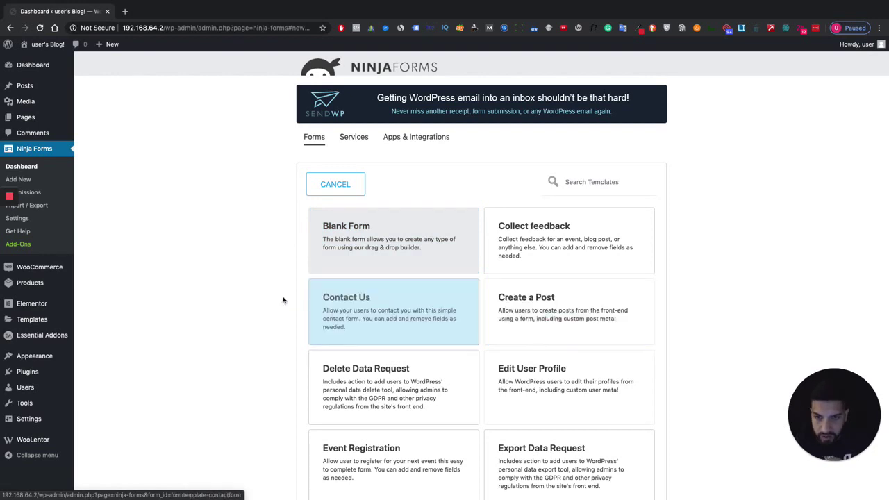
left_click(381, 249)
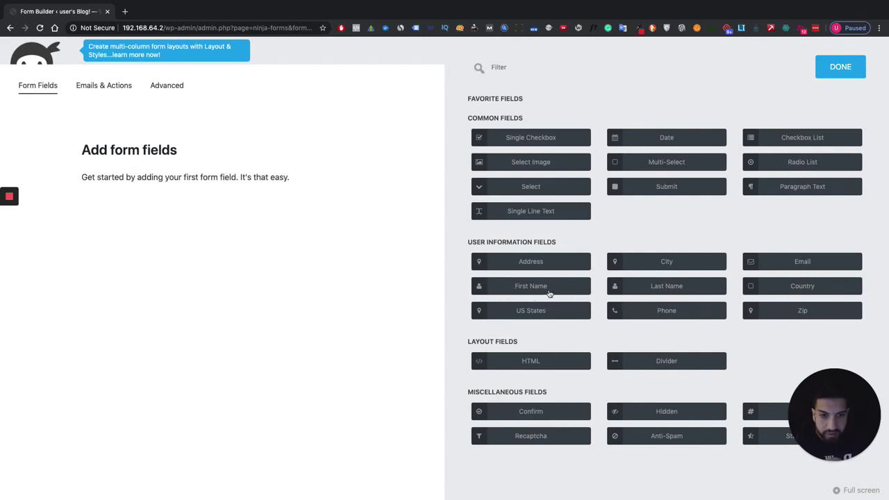
- Add a First Name field to the blank form and change its label to "Full Name"
left_click_drag(548, 294, 195, 203)
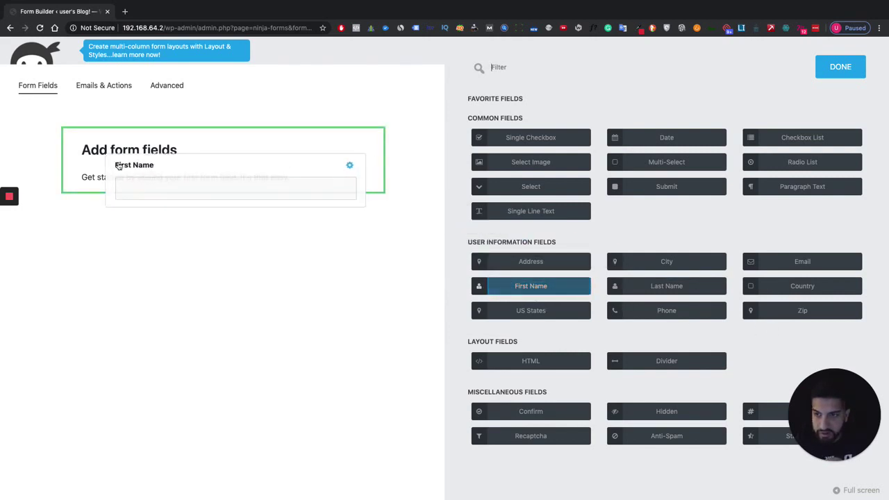
left_click(264, 168)
left_click(589, 132)
key("super+a")
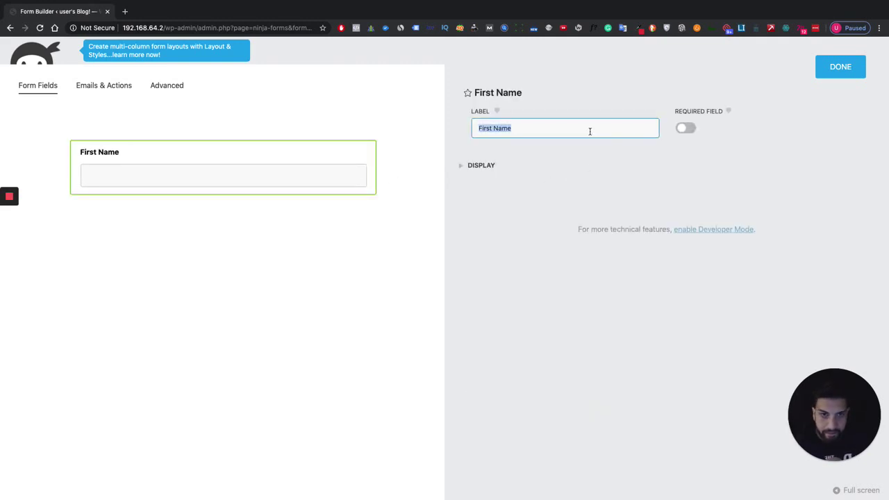
type("F")
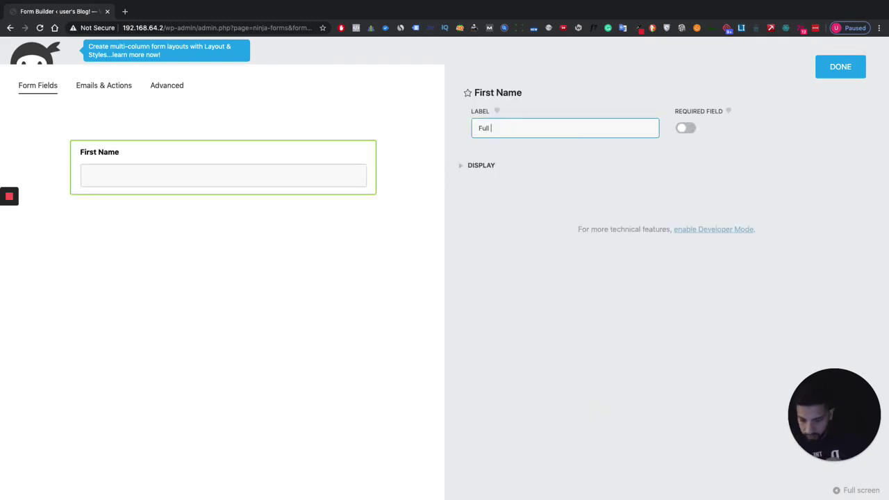
left_click(567, 191)
- Make the Full Name field required and give it the placeholder "Full Name"
left_click(687, 128)
left_click(479, 166)
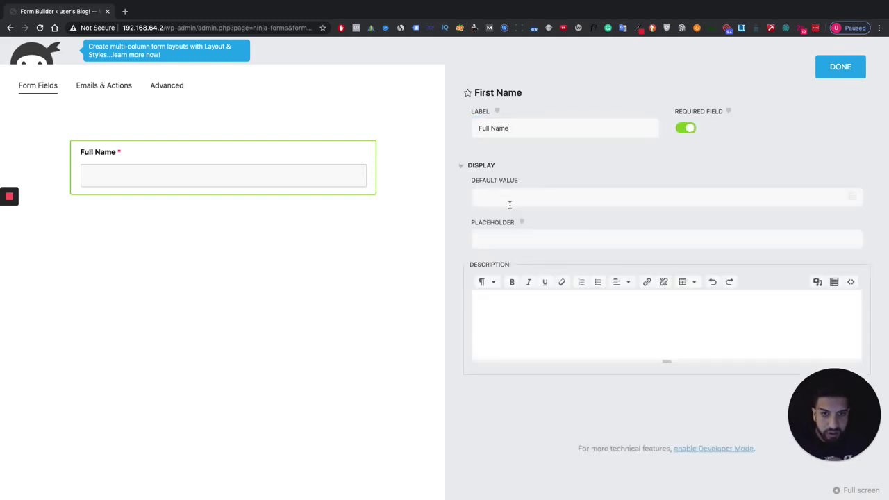
left_click(501, 236)
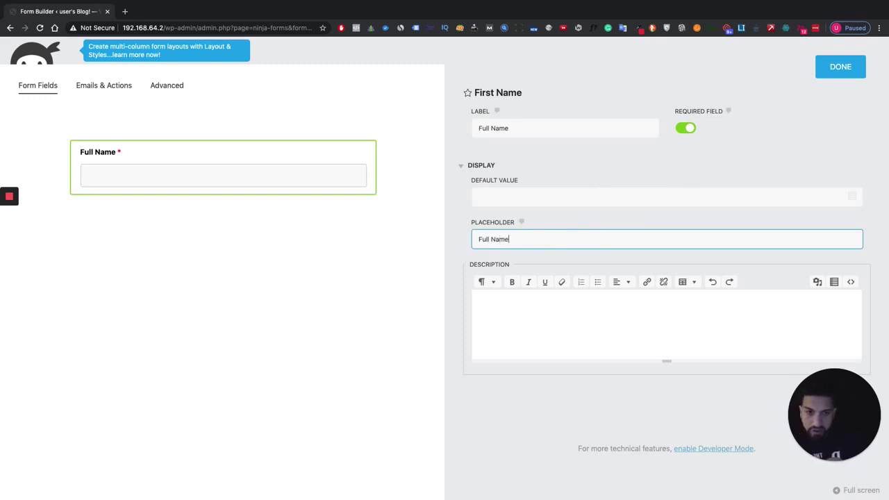
left_click(522, 380)
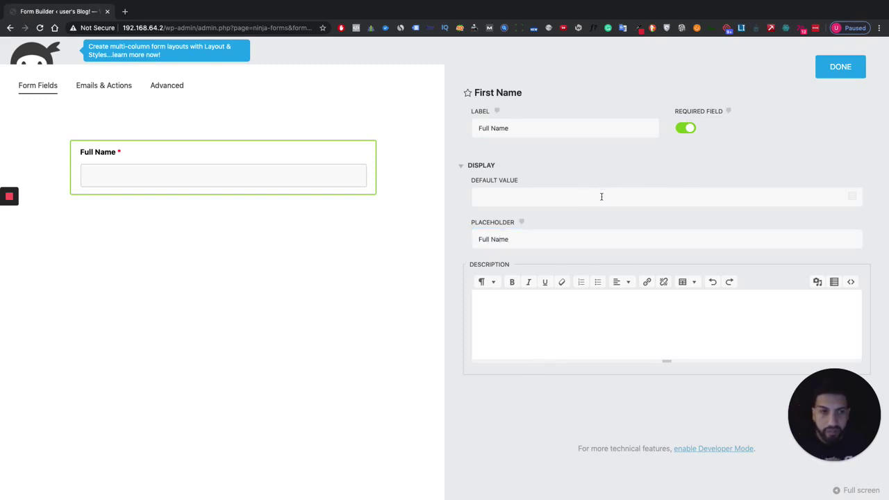
left_click(843, 68)
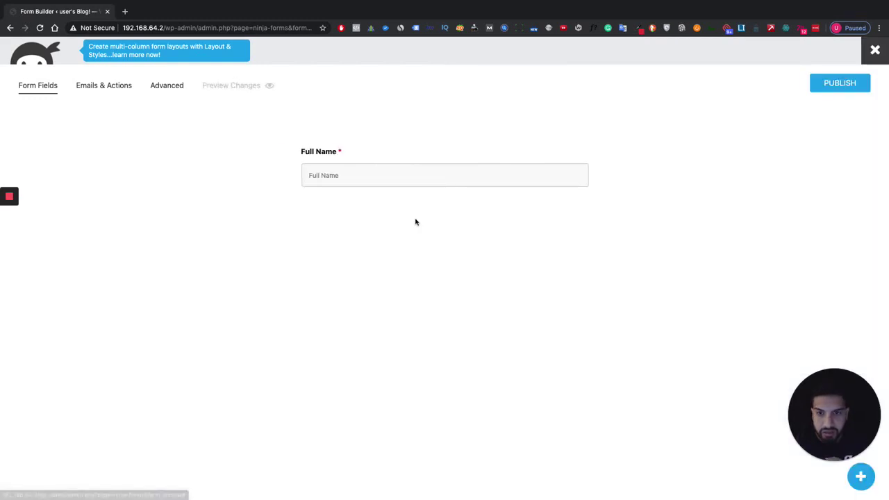
left_click(452, 173)
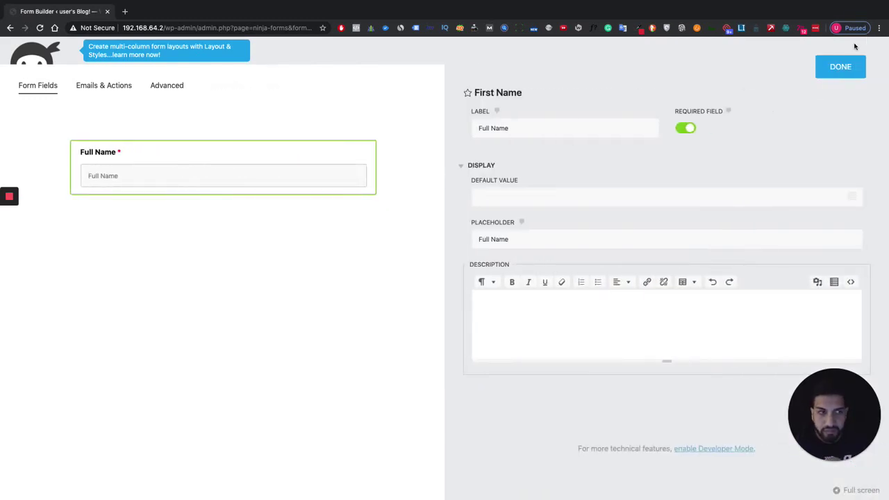
left_click(838, 70)
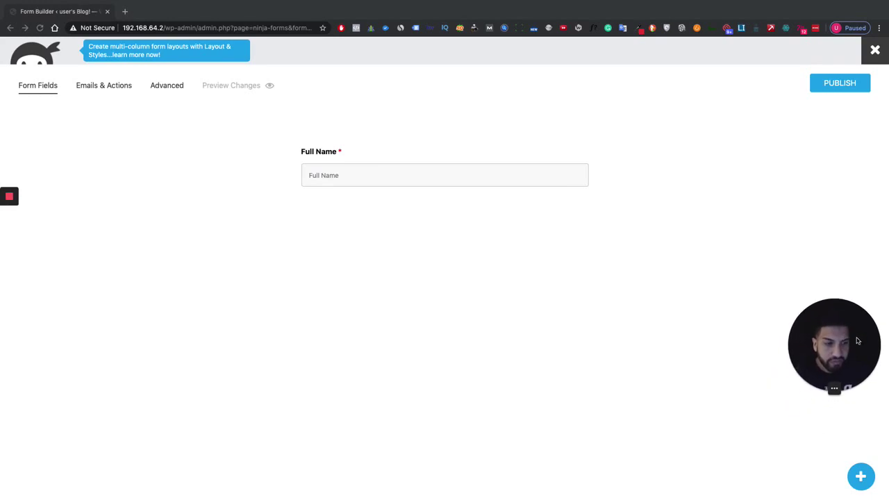
- Add Email, Phone and Paragraph Text fields below the Full Name field, in that order
left_click(861, 476)
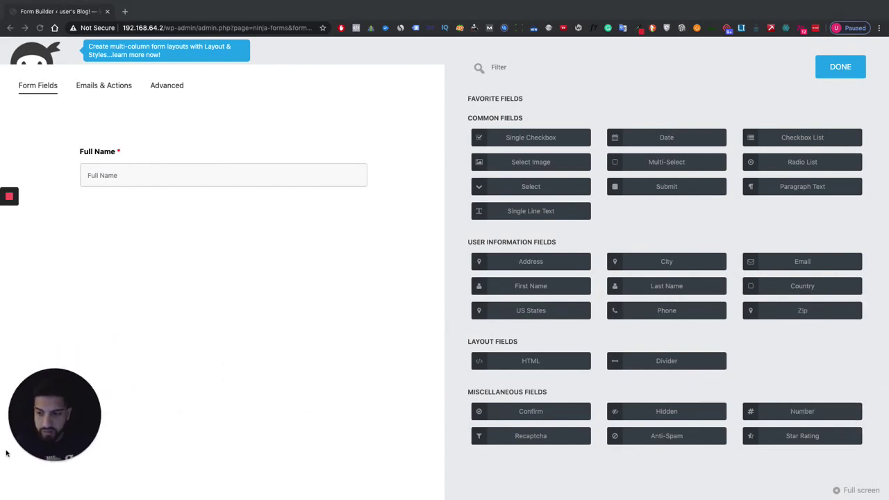
left_click_drag(776, 265, 229, 209)
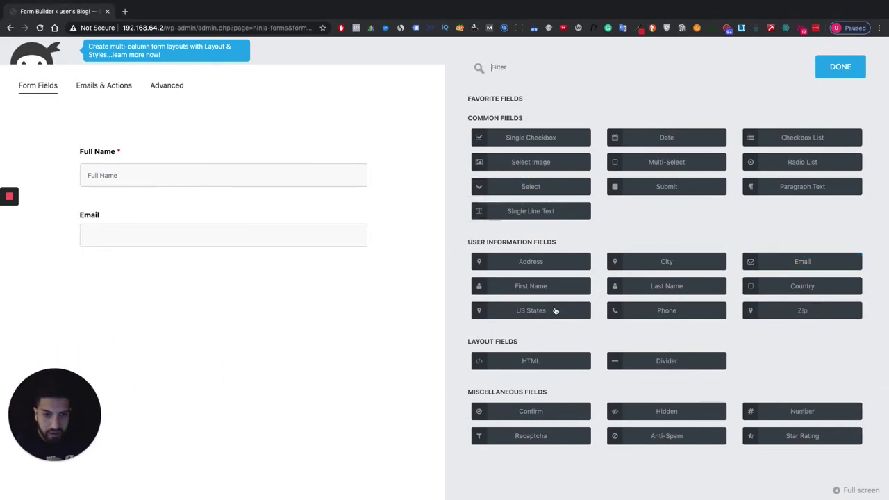
left_click_drag(673, 318, 188, 251)
left_click_drag(773, 189, 204, 300)
- Give the Email field the placeholder "Email" and make it required
left_click(186, 234)
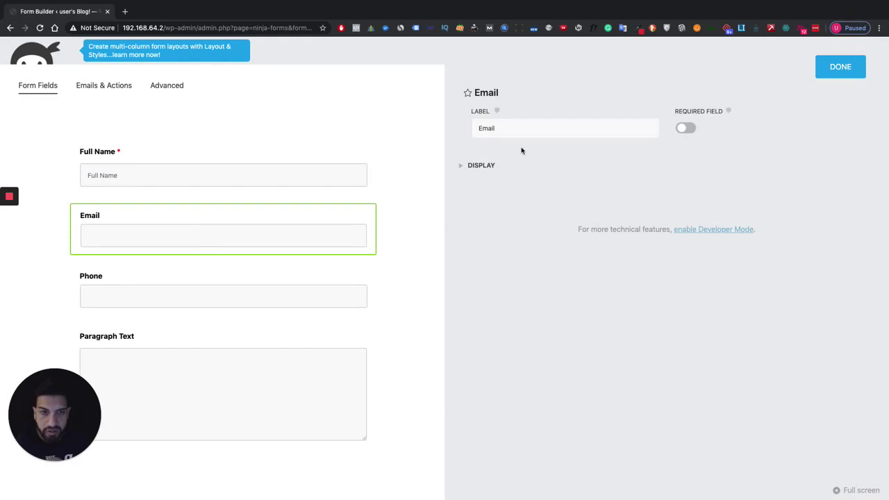
left_click(481, 166)
left_click(478, 198)
left_click(486, 234)
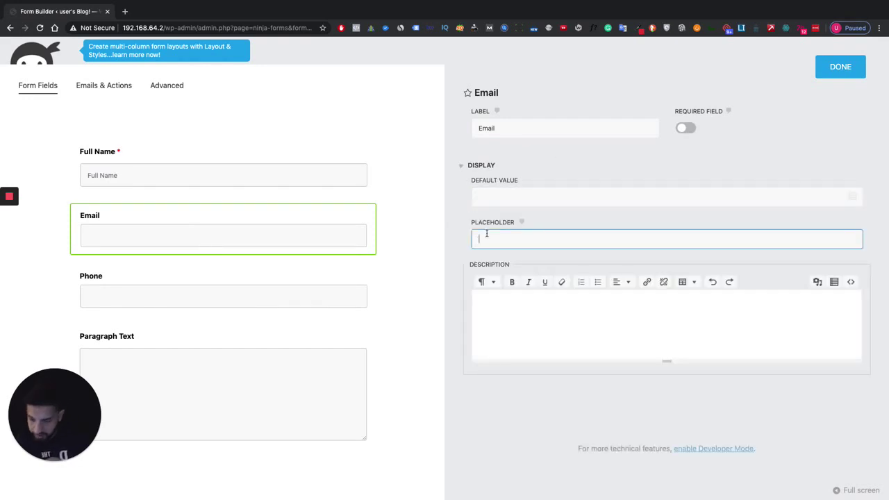
left_click(224, 272)
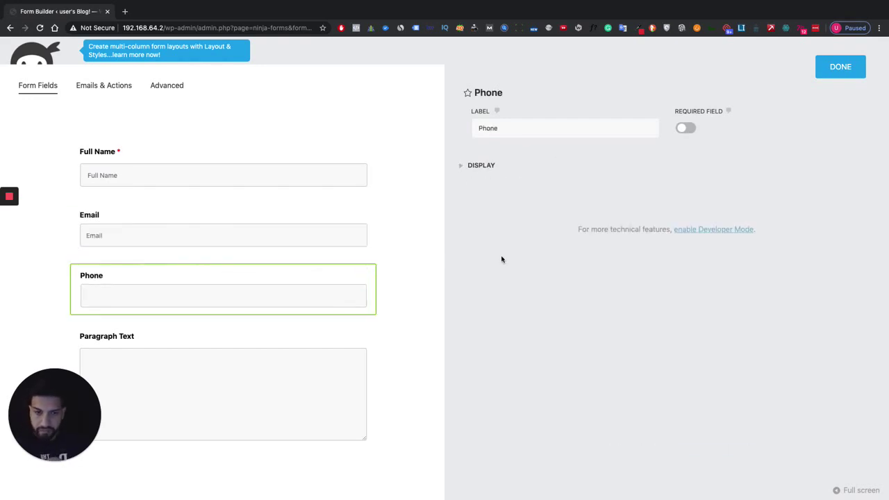
left_click(258, 208)
- Set the Phone field's placeholder to "Phone"
left_click(212, 271)
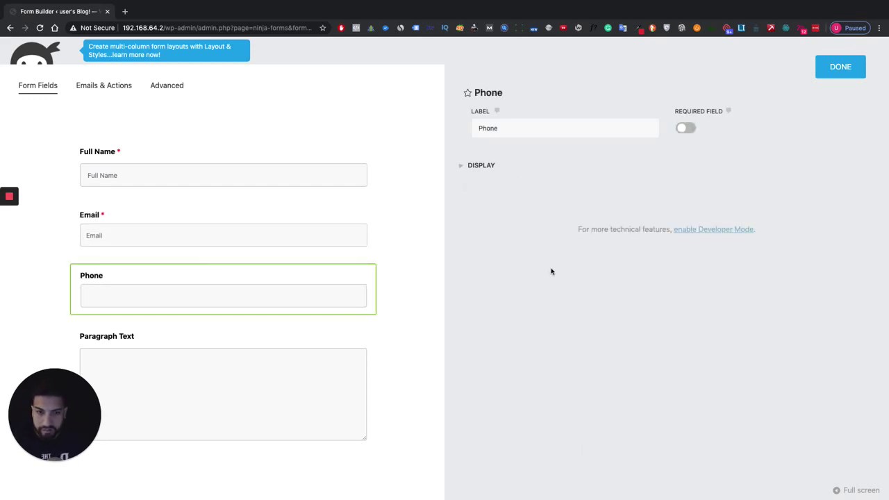
left_click(481, 165)
left_click(492, 244)
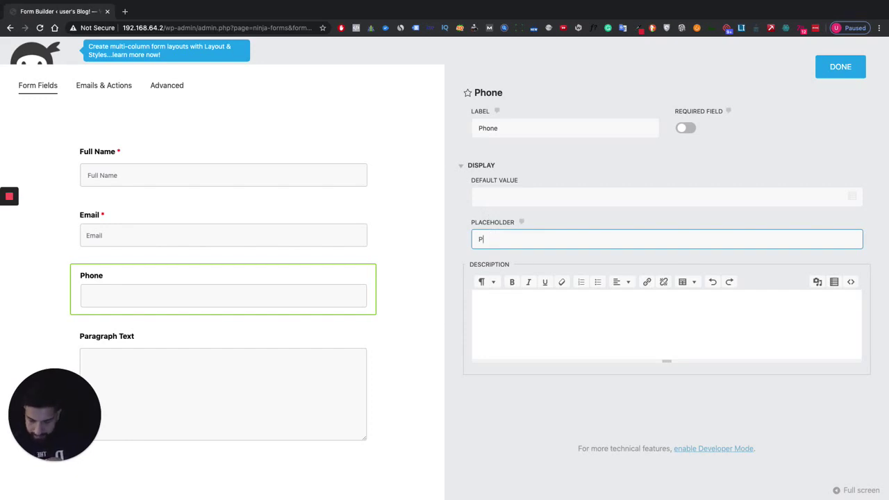
type("Phone")
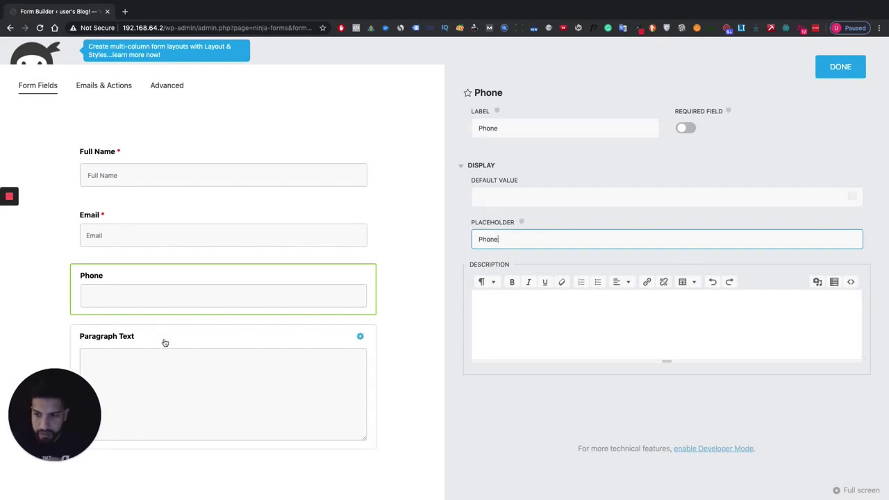
- Relabel the Paragraph Text field as "Message", give it the placeholder "Message" and make it required
left_click(165, 343)
left_click(485, 167)
left_click(538, 129)
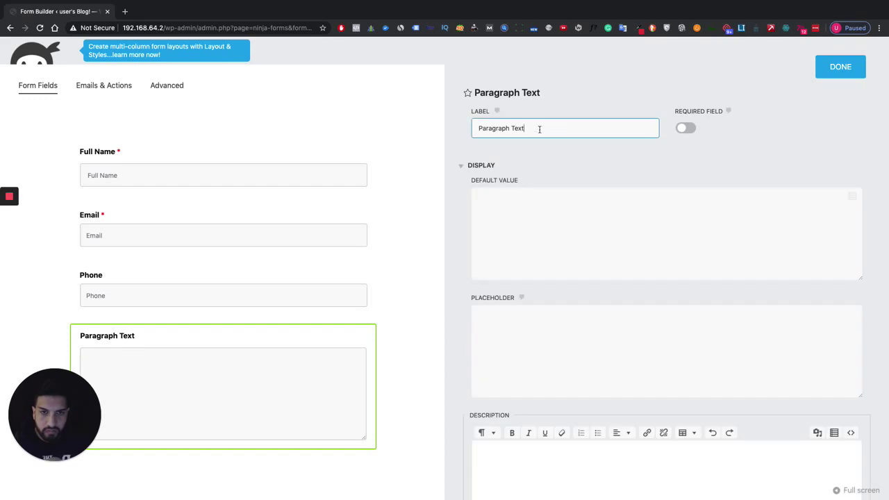
key("super+a")
type("M")
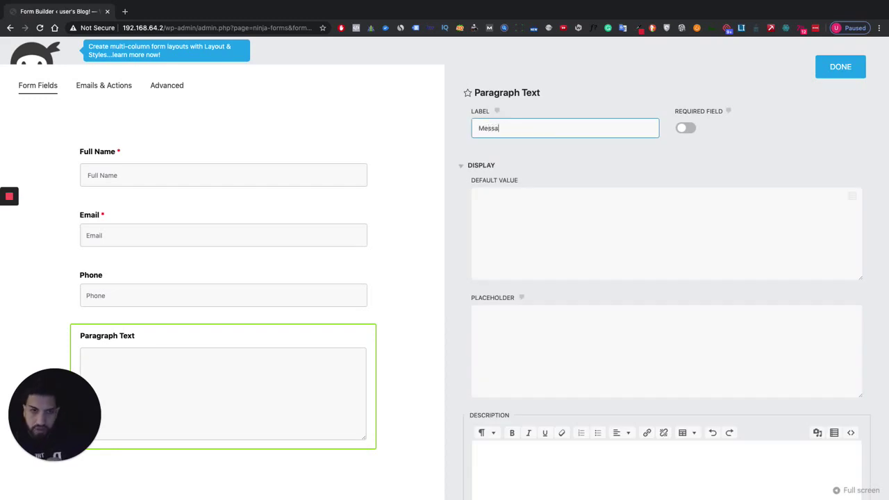
left_click(535, 340)
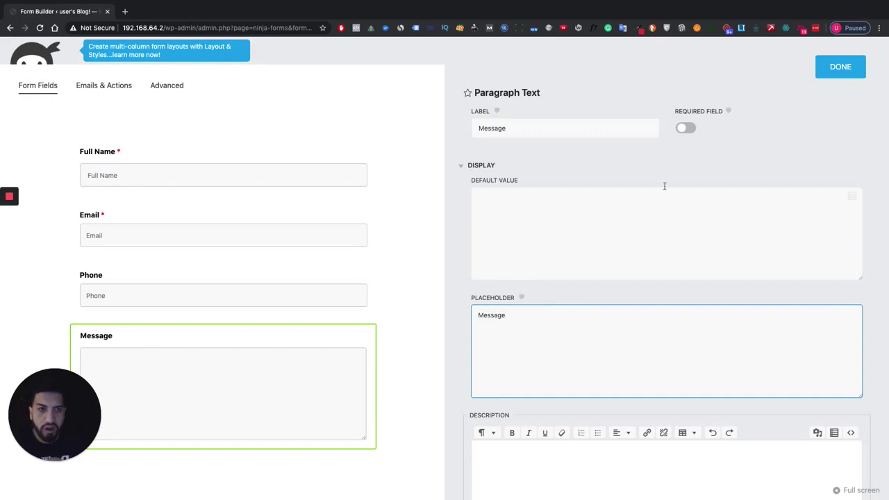
left_click(690, 131)
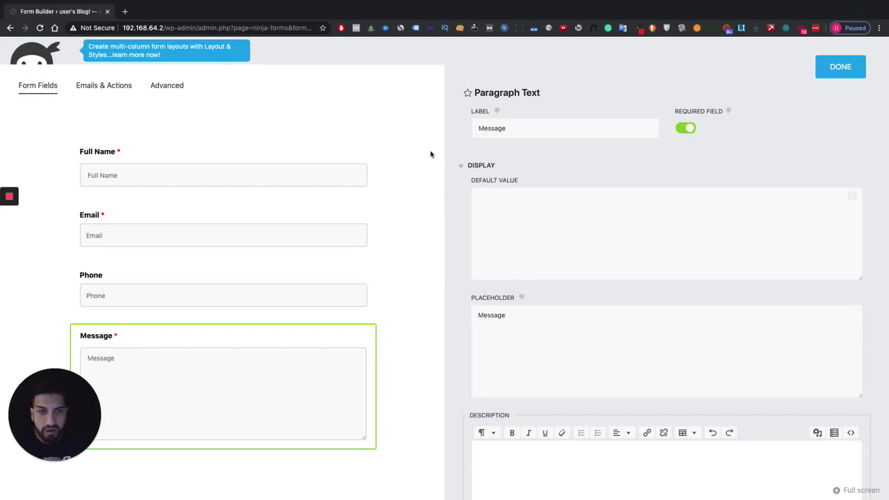
- Make the Phone field required and close the field settings
left_click(266, 287)
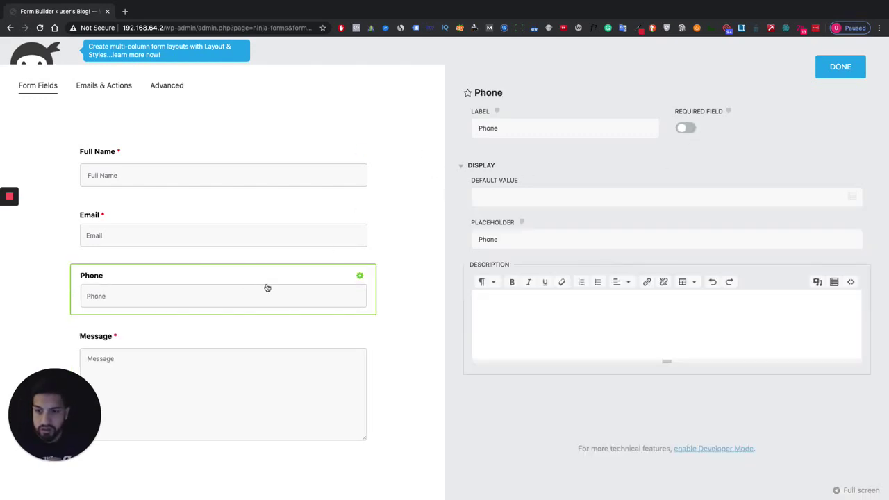
left_click(690, 132)
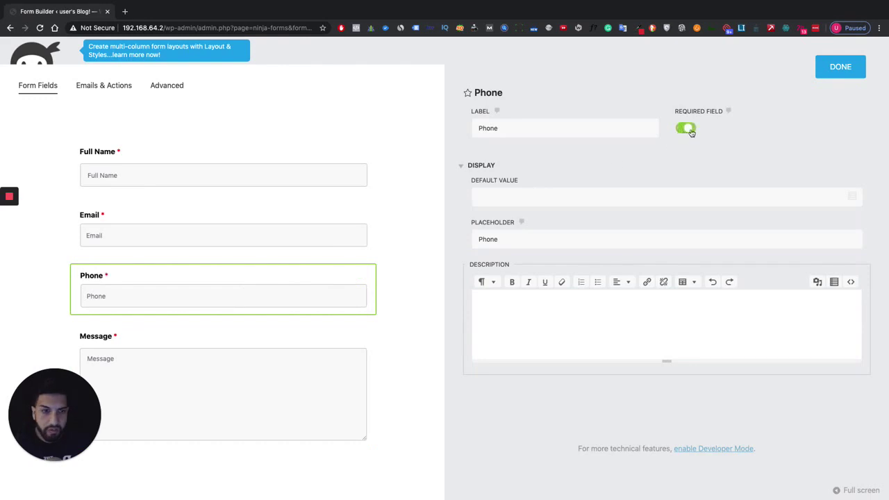
left_click(840, 66)
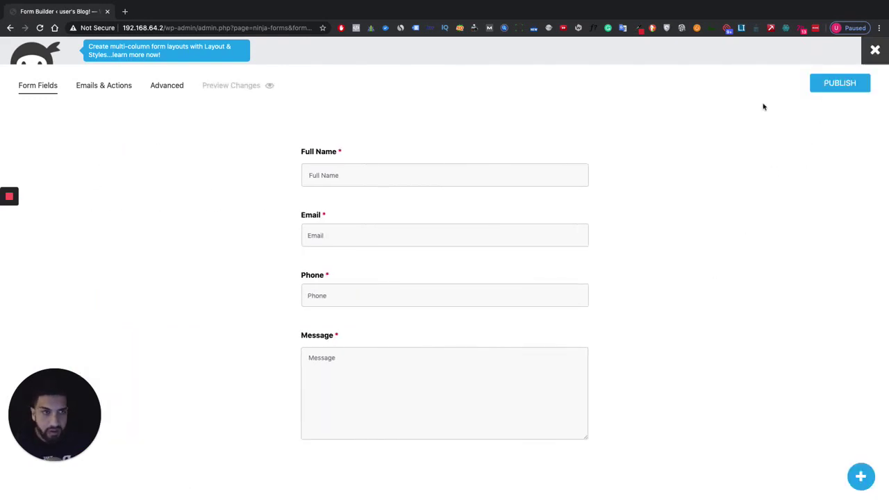
- Review the text of the Success Message action in the form's emails and actions
left_click(98, 85)
left_click(390, 162)
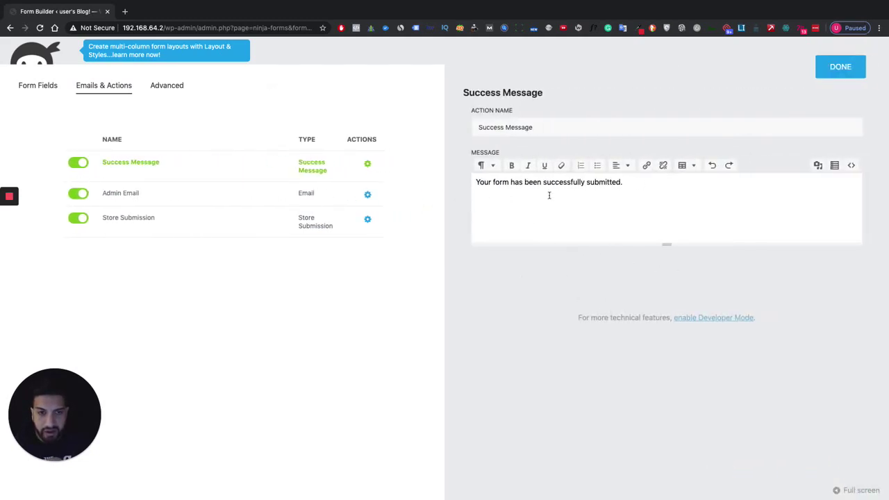
left_click_drag(656, 190, 359, 173)
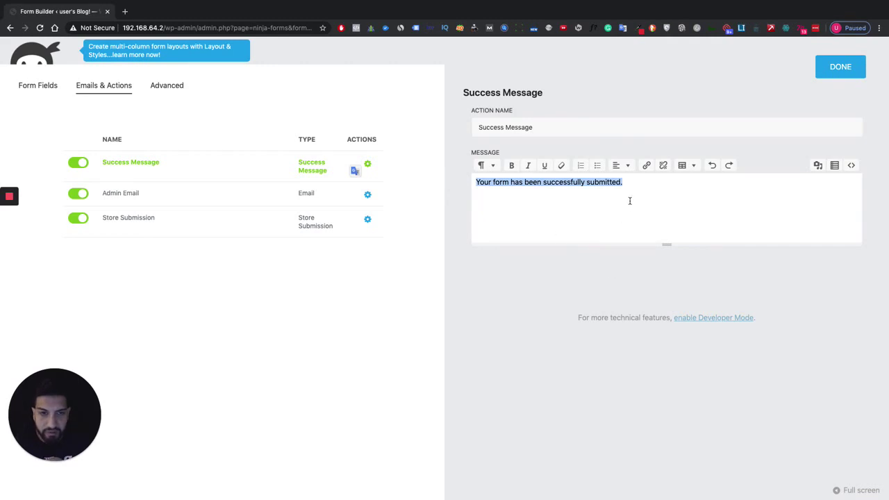
key("Right")
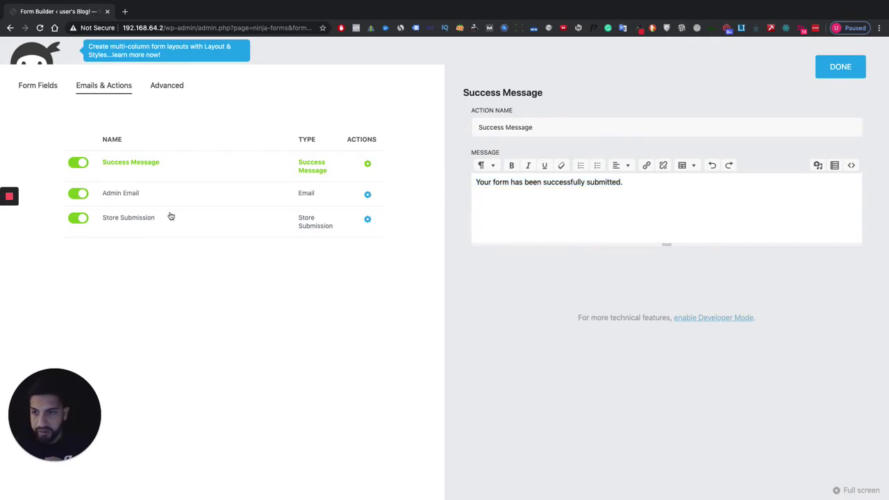
- Set the subject of the Admin Email action to "Contact Form - Website"
left_click(149, 197)
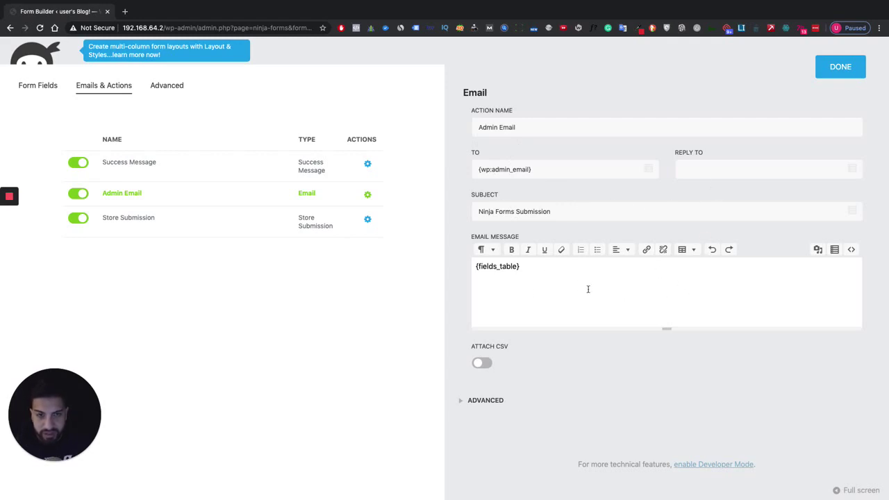
left_click(484, 204)
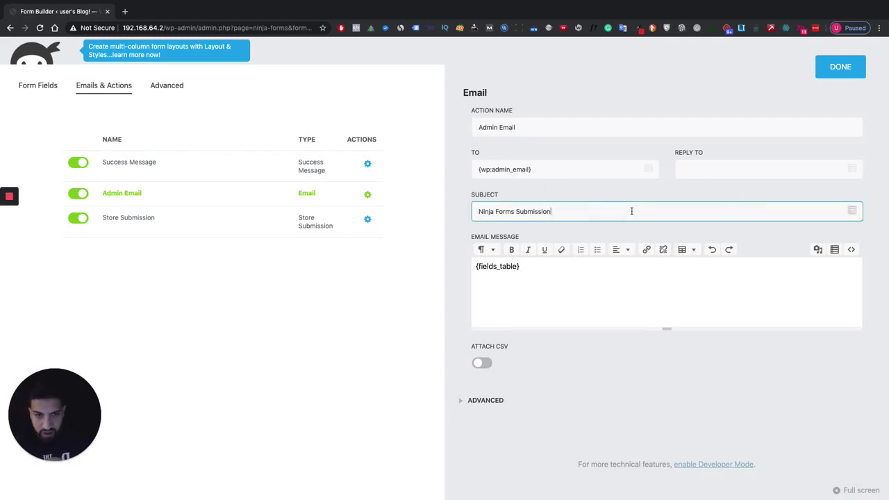
key("alt+shift+Left")
key("alt+shift+Left")
key("alt+shift+Left")
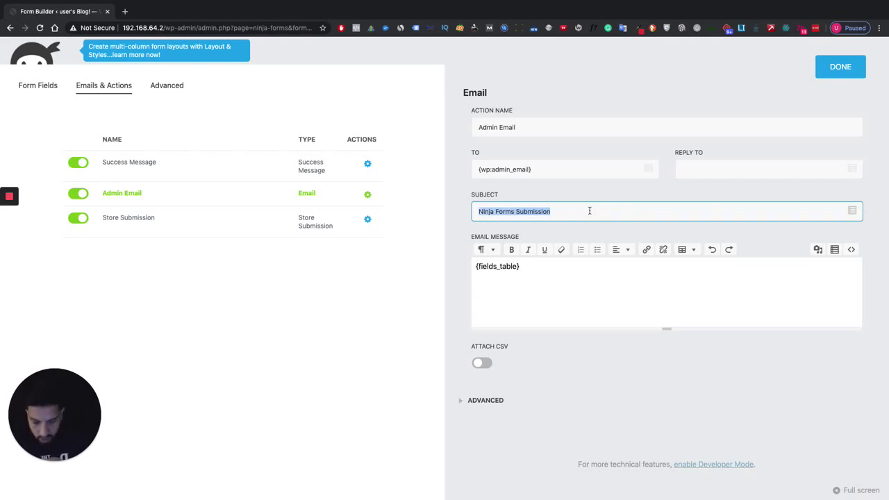
key("BackSpace")
type("Contact")
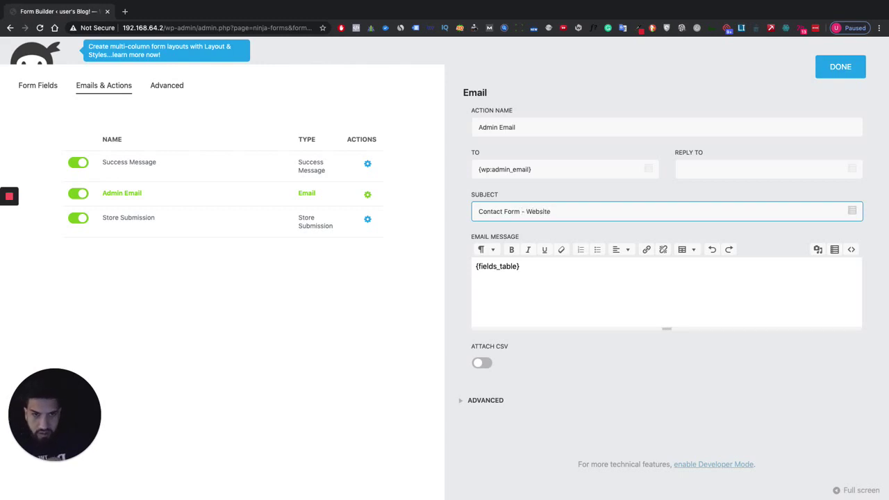
- Rename the Admin Email action to "Contact Form" and close its settings
double_click(520, 129)
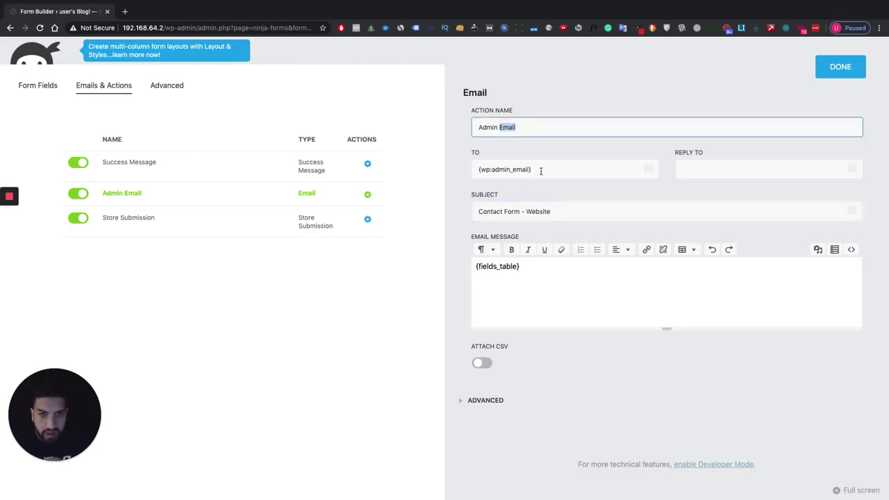
left_click(522, 149)
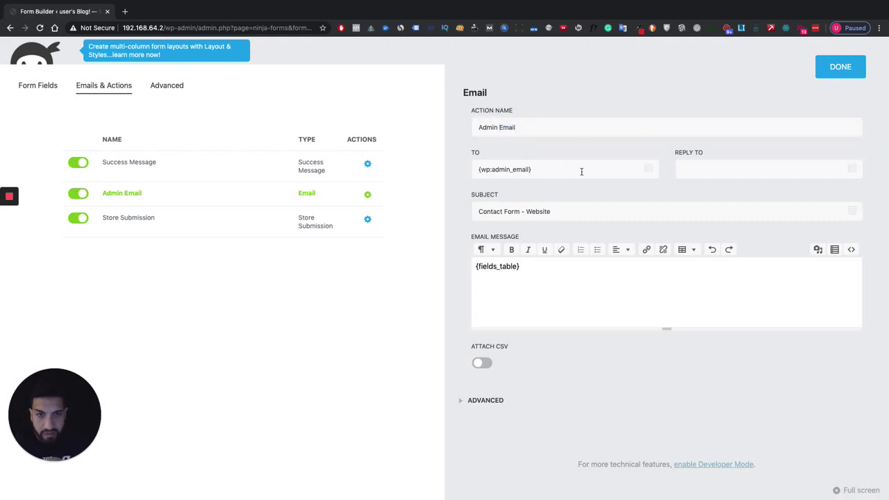
left_click(550, 172)
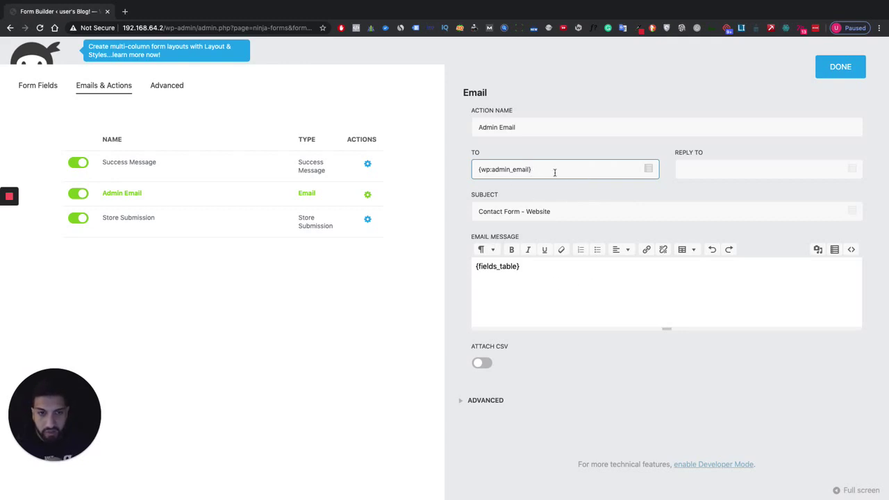
left_click_drag(556, 169, 424, 173)
left_click(516, 142)
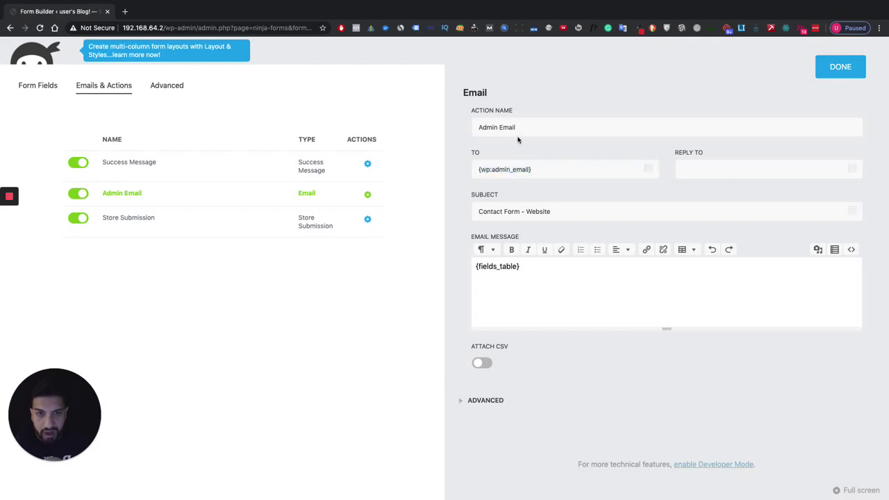
triple_click(548, 131)
key("BackSpace")
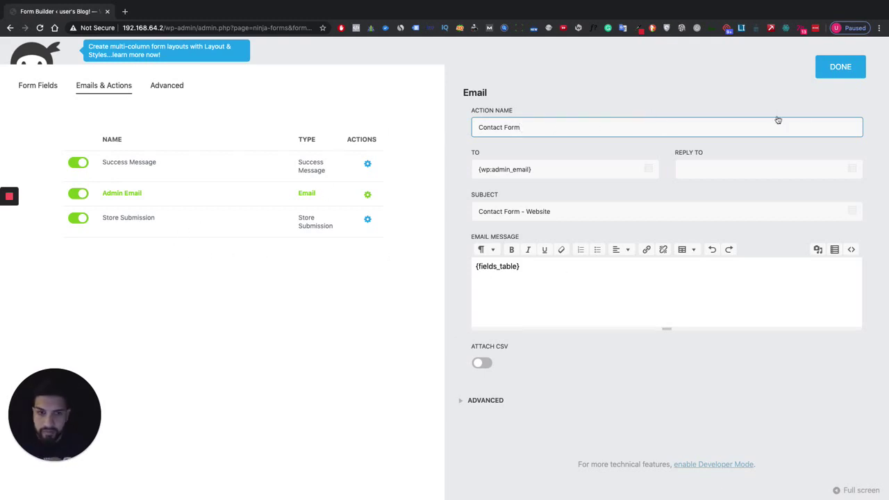
left_click(838, 69)
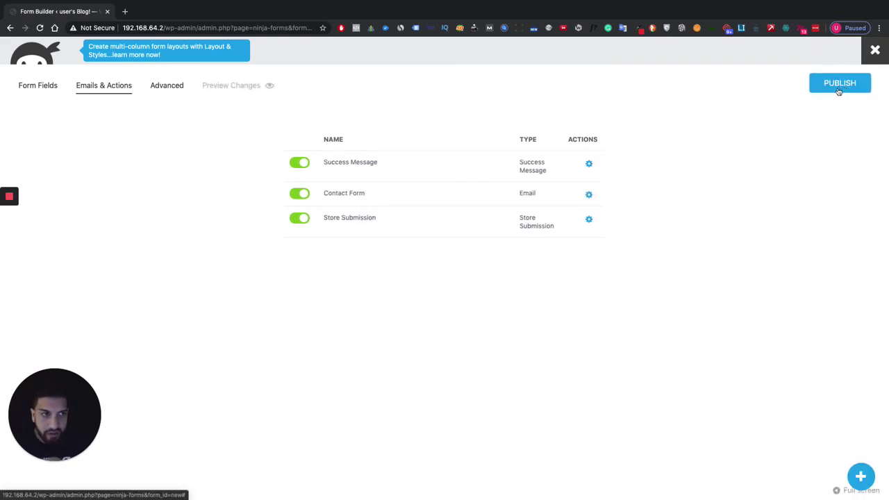
- Publish the form with the title "Contact us" and an added submit button
left_click(838, 90)
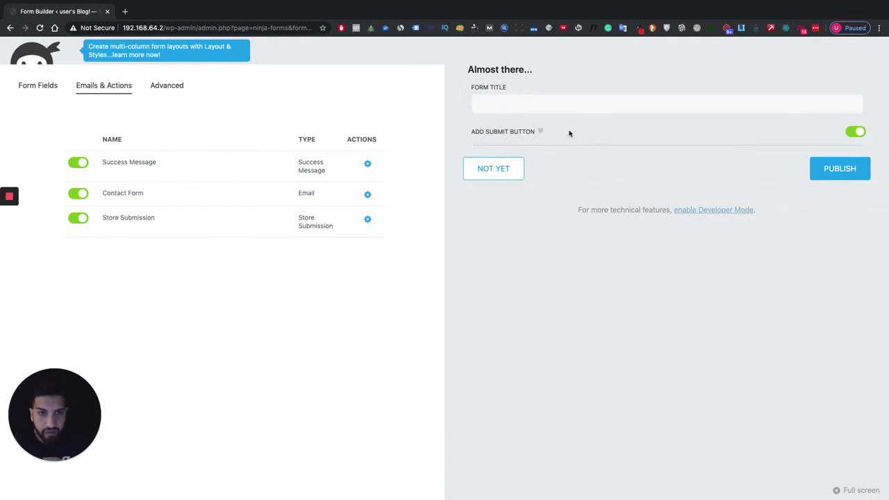
left_click(663, 108)
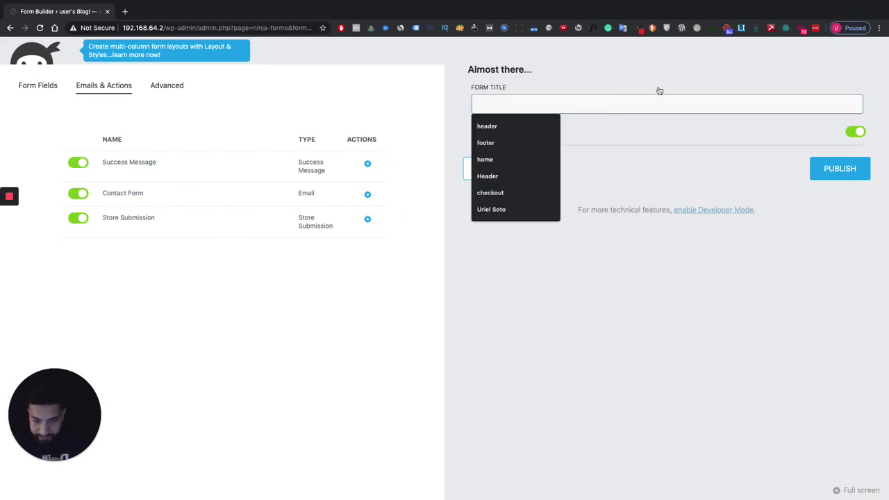
type("Cony")
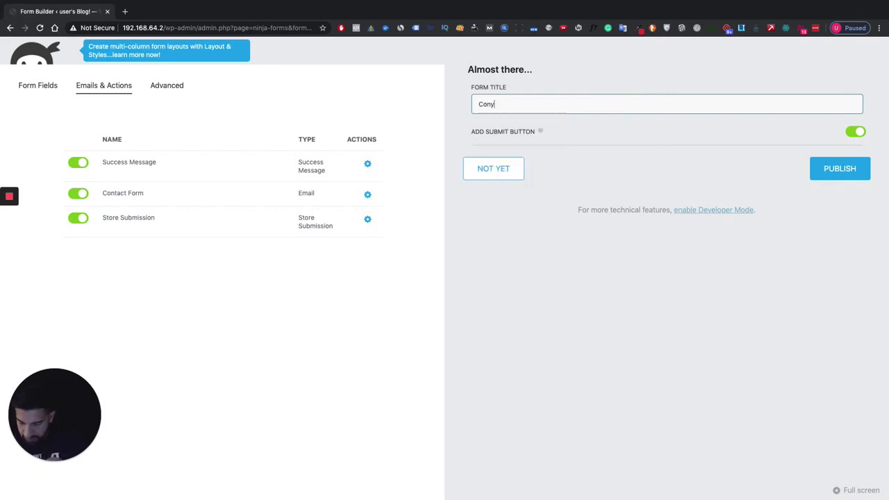
key("BackSpace")
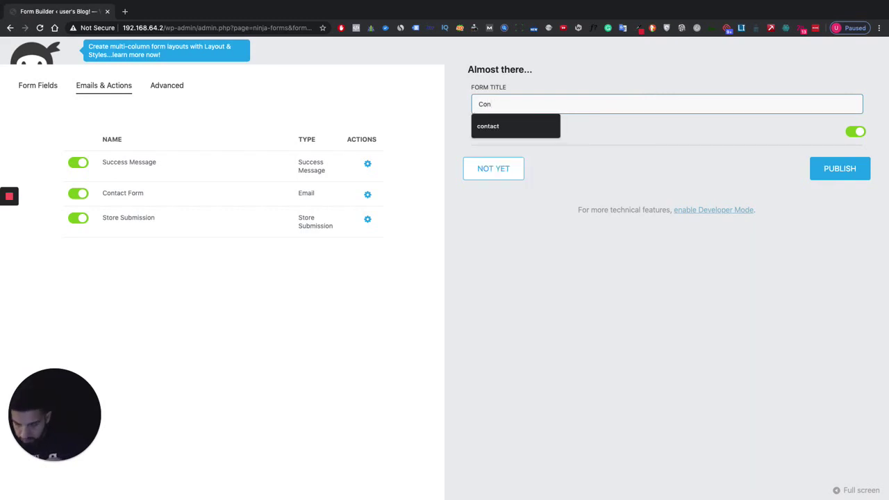
type("tact us")
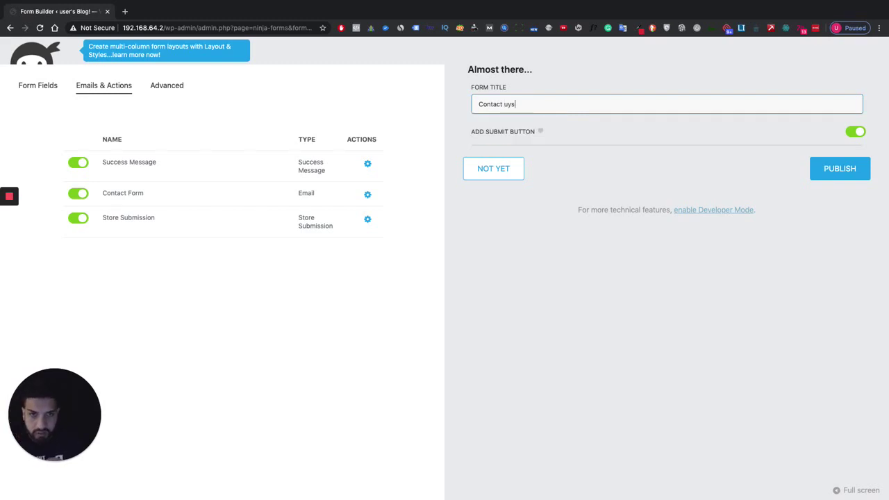
left_click(850, 170)
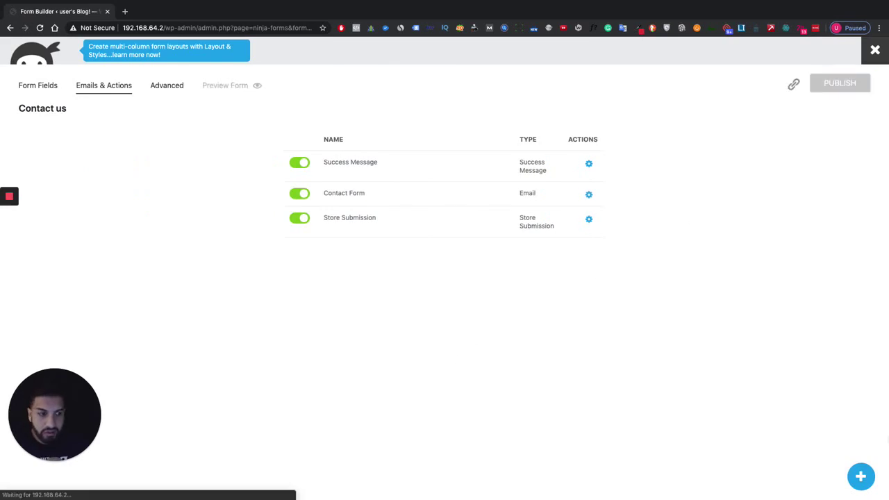
- Close the form builder and open the site's Contact page for editing in Elementor
left_click(870, 53)
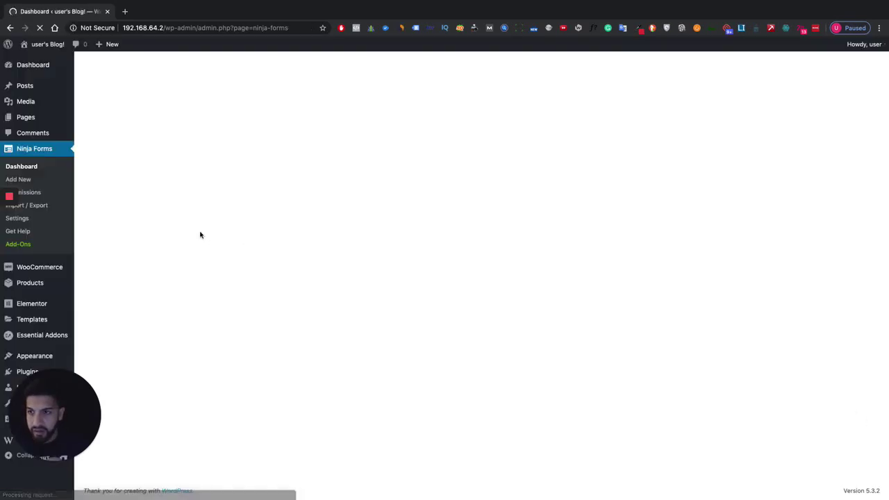
left_click(28, 118)
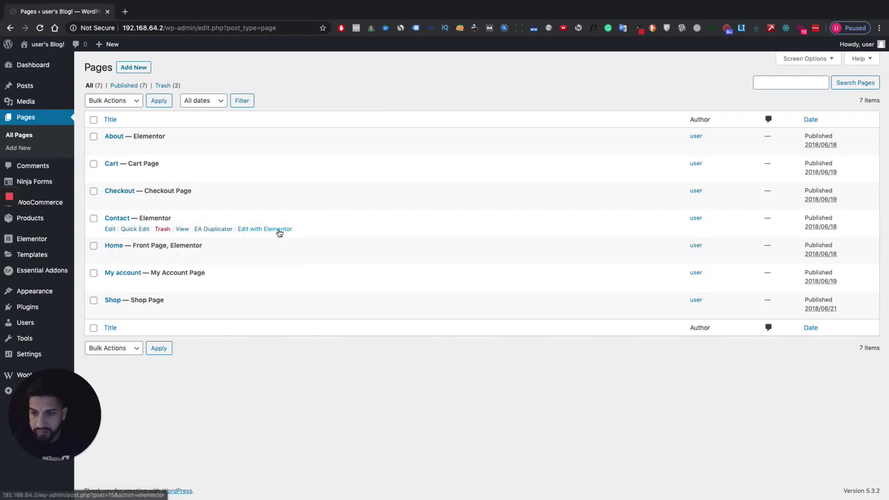
left_click(276, 230)
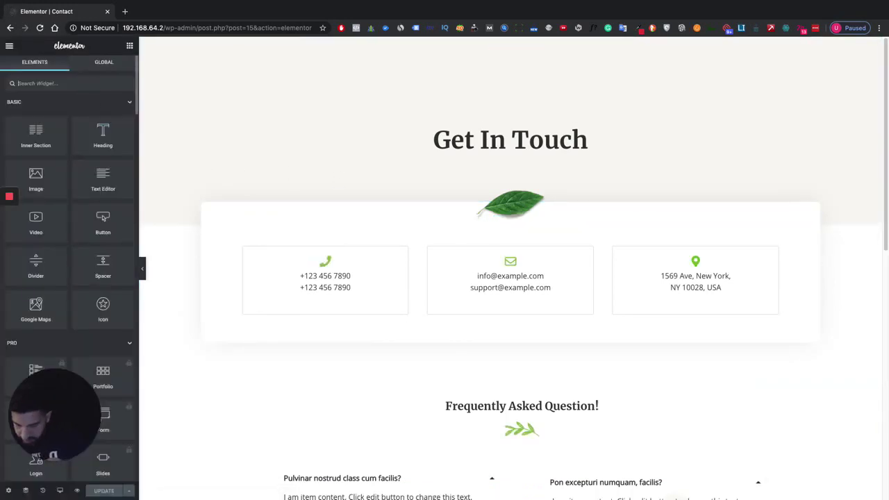
- Add an EA Ninja Forms widget above the three contact info boxes and select the "Contact us" form for it
type("ninja")
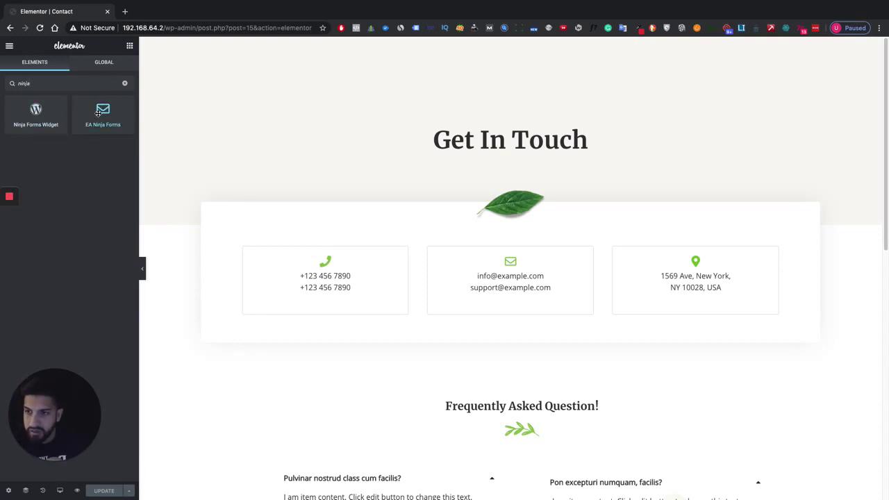
left_click_drag(98, 113, 524, 246)
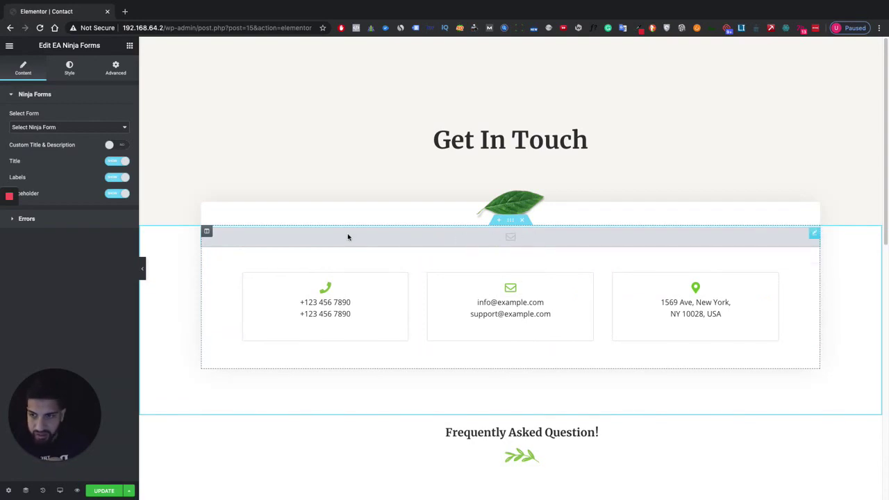
left_click(55, 128)
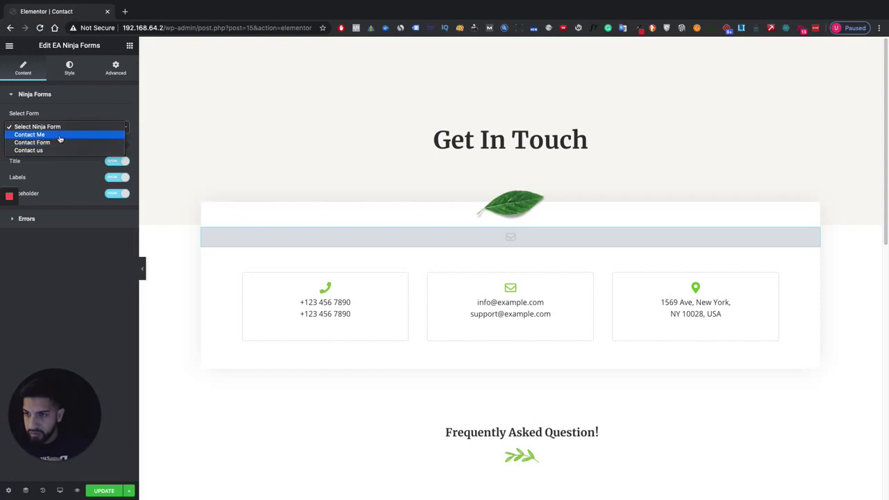
left_click(54, 150)
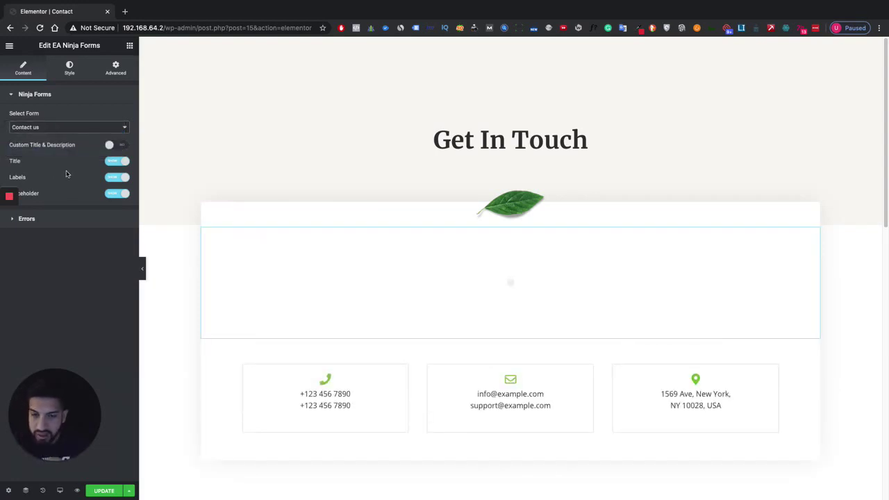
- Hide the form's title and labels, then update the page and reload the editor to check the rendered form
left_click(120, 164)
left_click(118, 196)
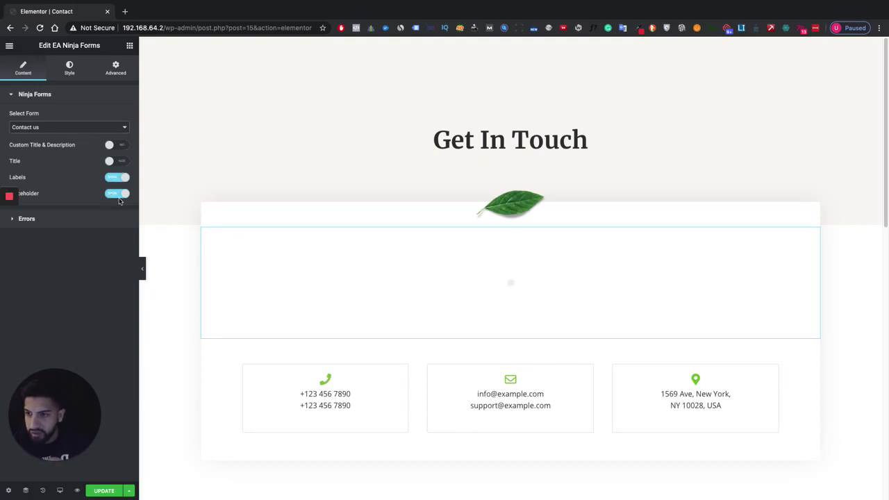
left_click(115, 179)
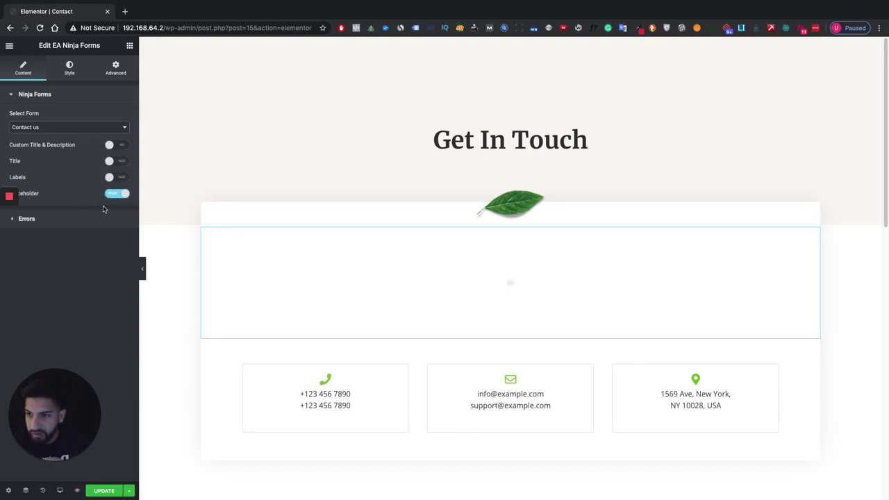
left_click(105, 493)
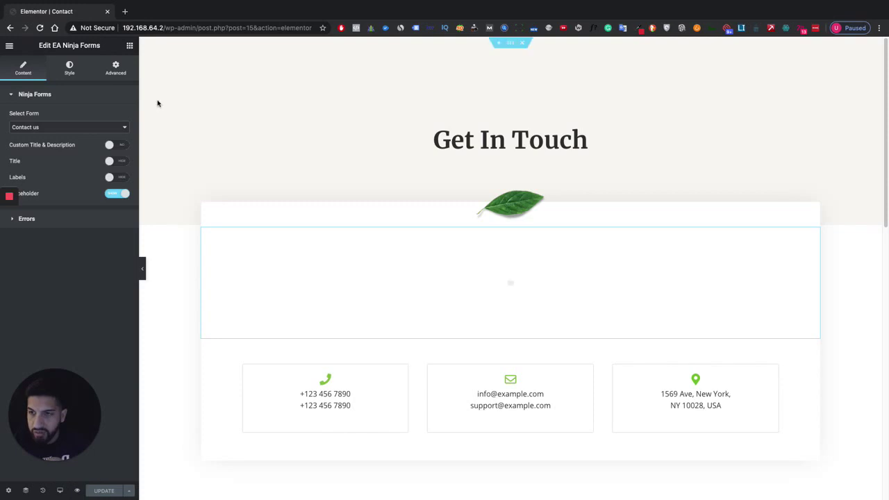
left_click(39, 28)
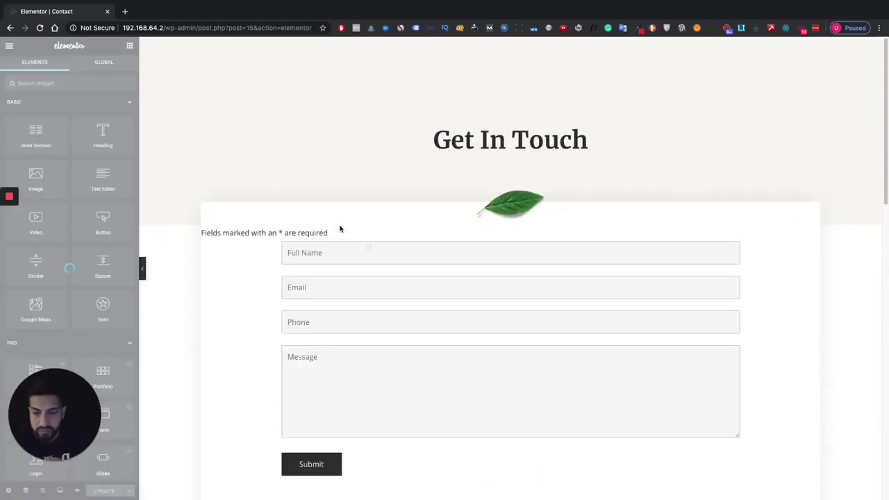
scroll(391, 206, "down", 3)
scroll(289, 192, "up", 1)
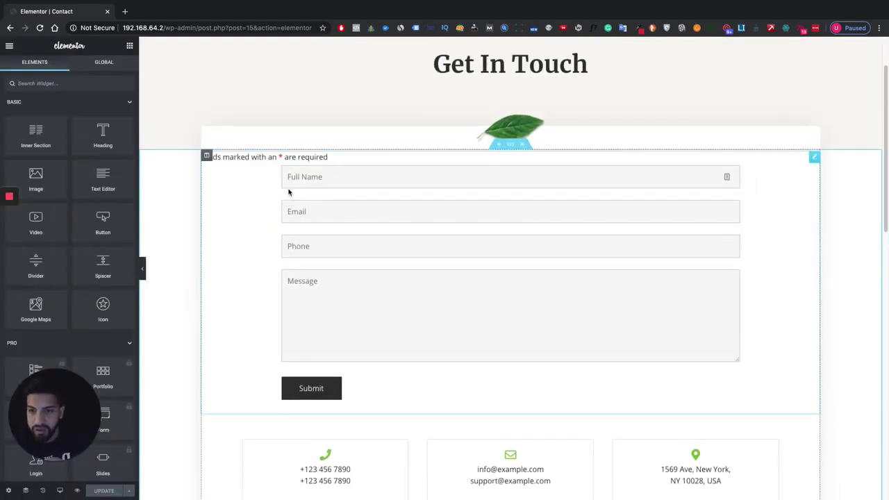
left_click_drag(237, 156, 276, 182)
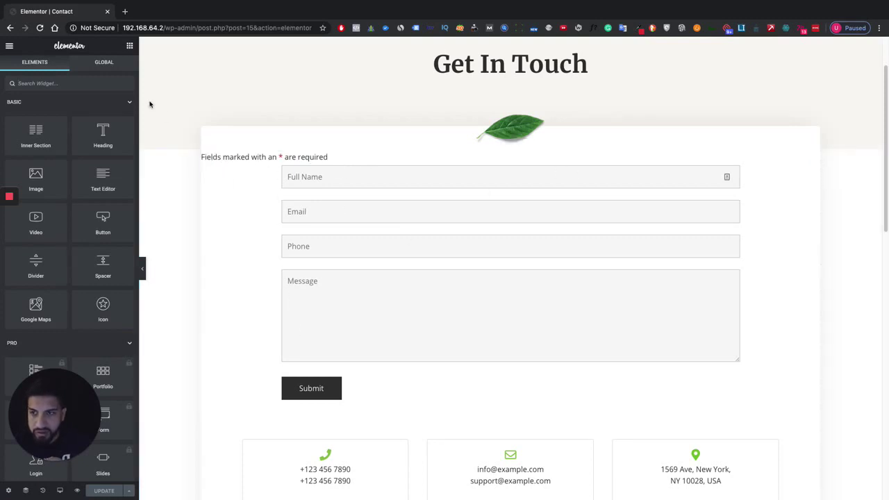
- Insert an inner section above the form, reduce it to a single column and move the form widget into it
left_click_drag(35, 139, 458, 171)
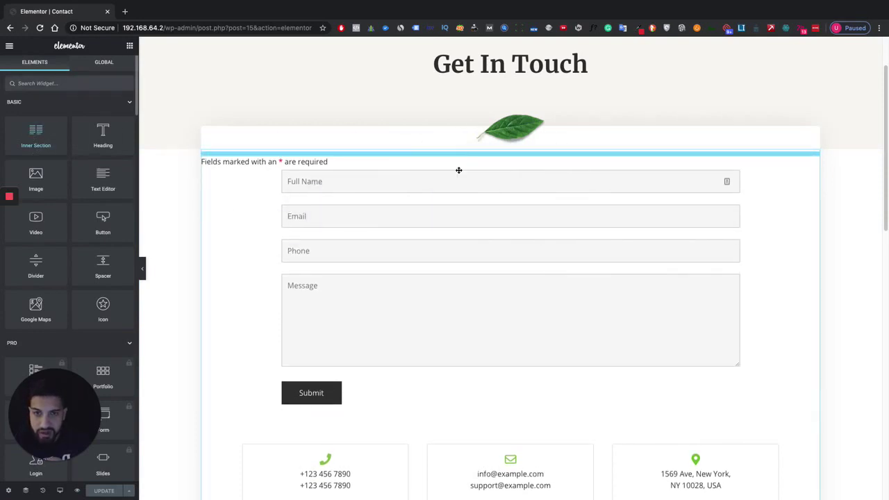
right_click(518, 158)
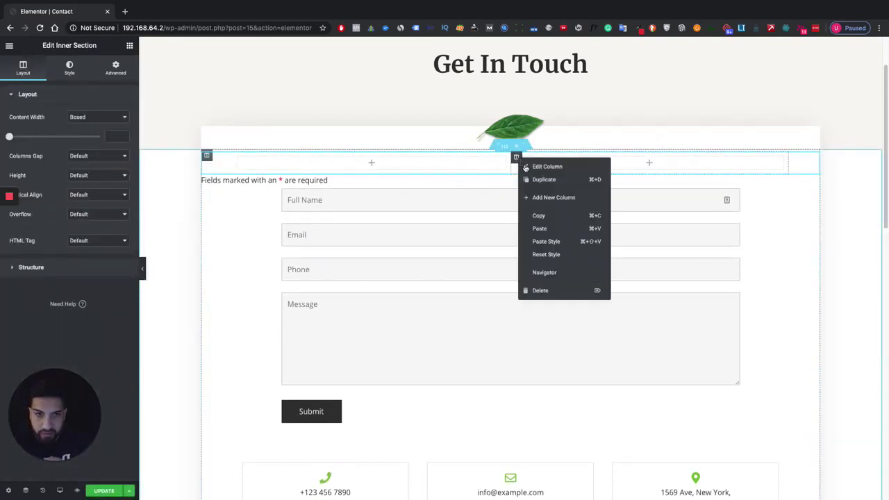
left_click(540, 291)
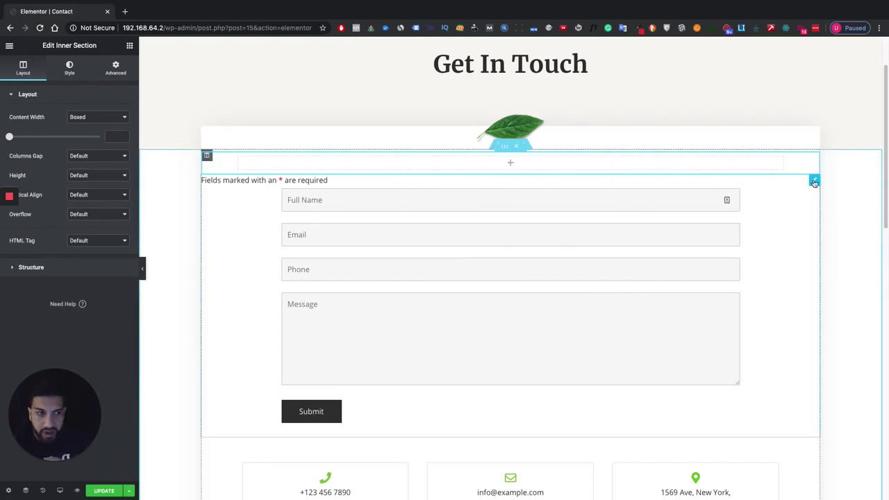
left_click_drag(814, 179, 486, 164)
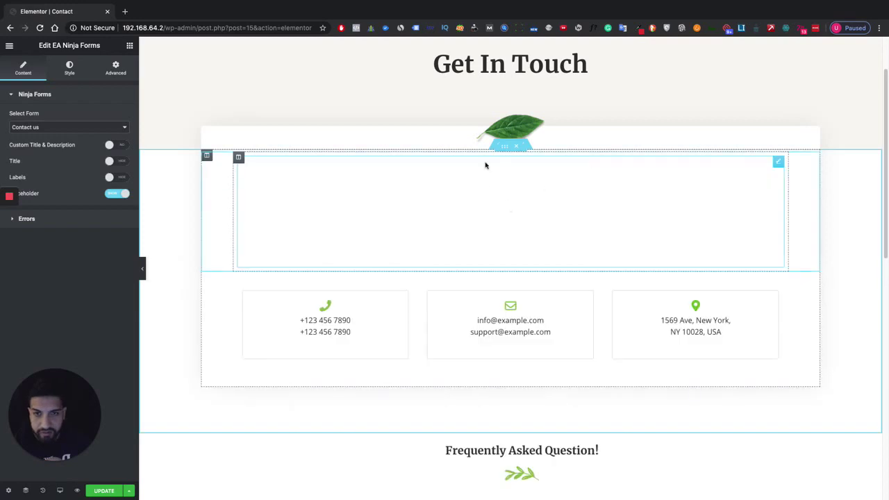
- Set the inner section's boxed content width to 892, save the page and reload the editor
left_click(505, 147)
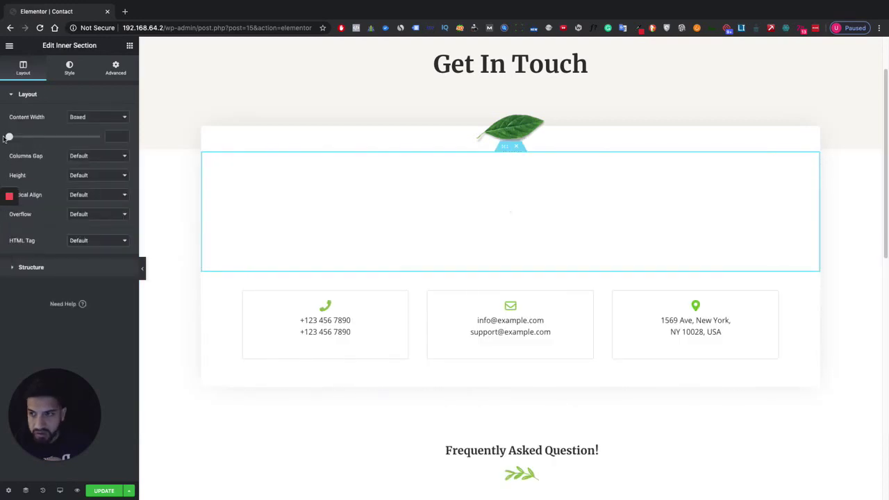
left_click_drag(9, 137, 43, 137)
left_click_drag(43, 139, 42, 137)
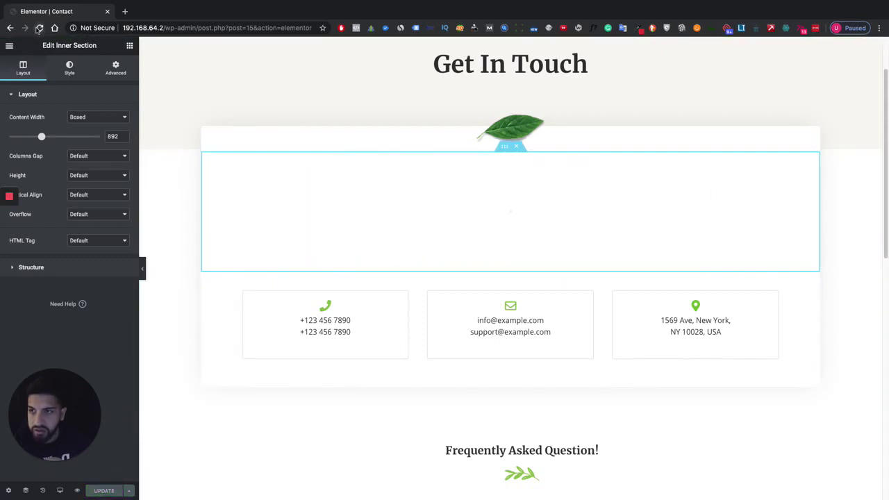
left_click(39, 29)
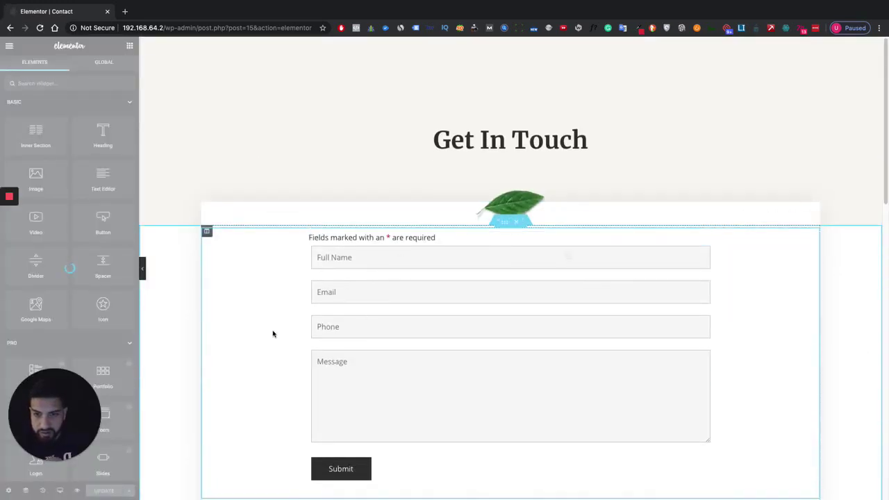
scroll(162, 283, "down", 1)
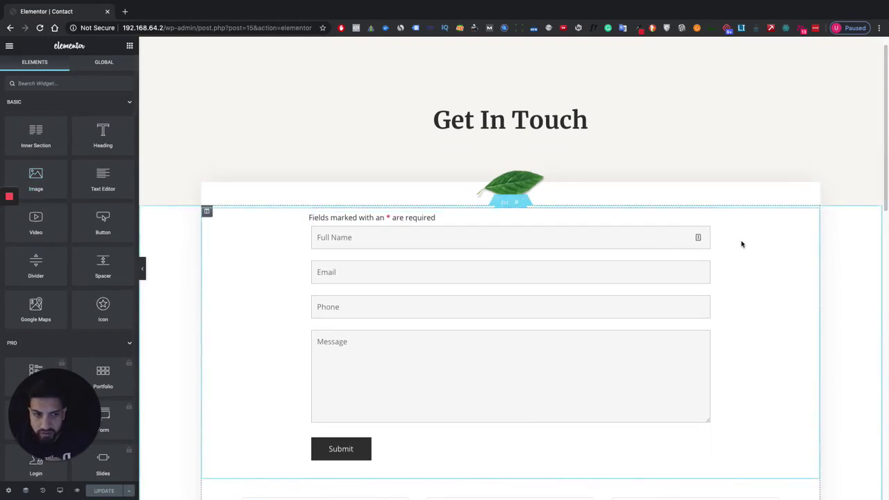
- Narrow the inner section's content width to 864 and review the form's layout on the page
left_click(708, 219)
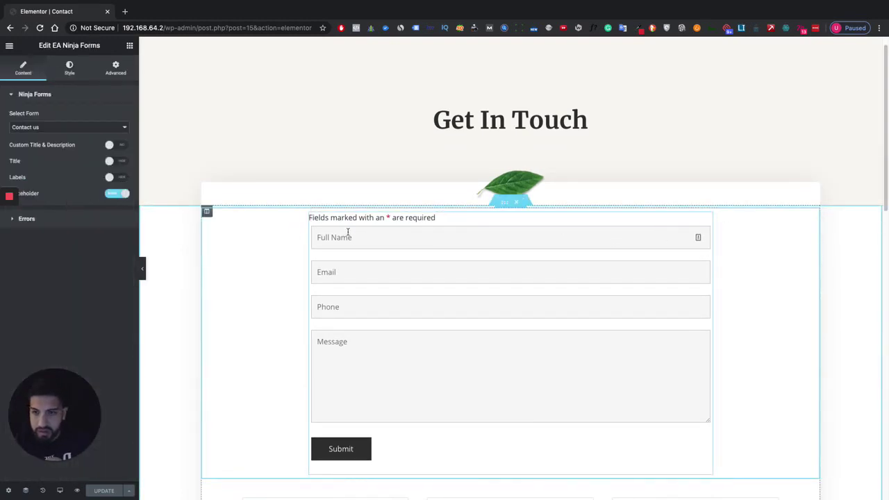
left_click(507, 205)
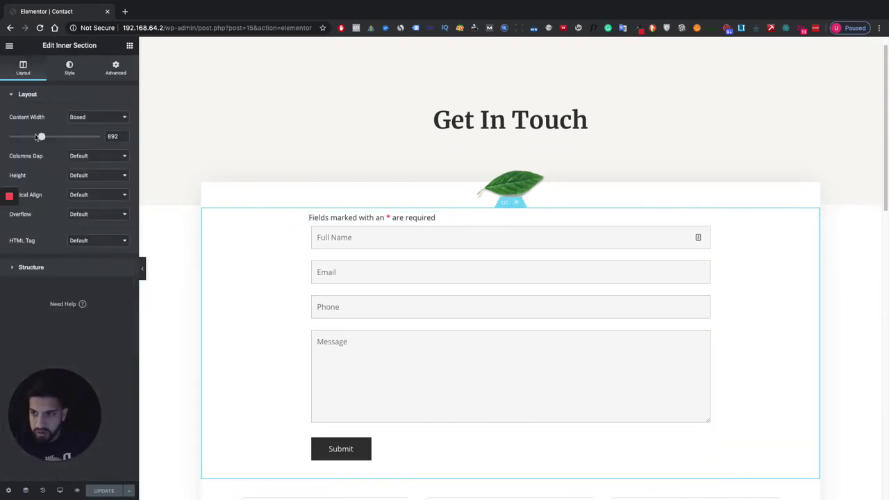
left_click_drag(40, 137, 40, 137)
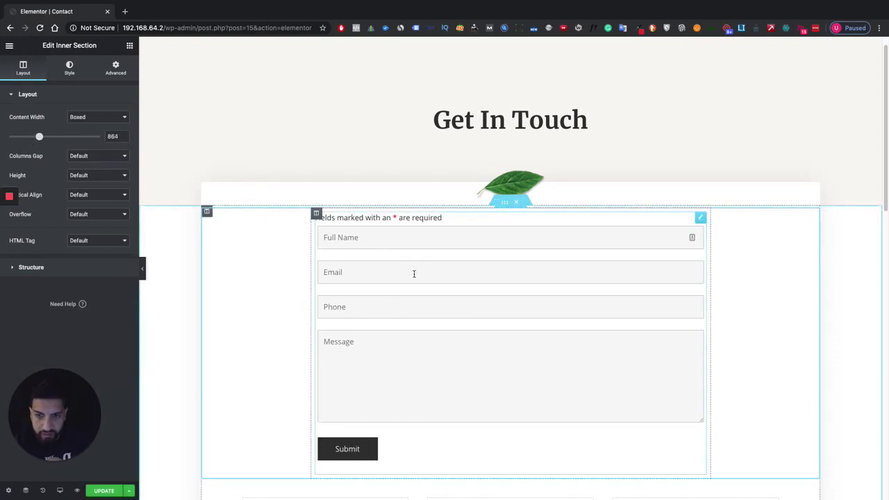
scroll(444, 271, "down", 3)
scroll(460, 240, "up", 3)
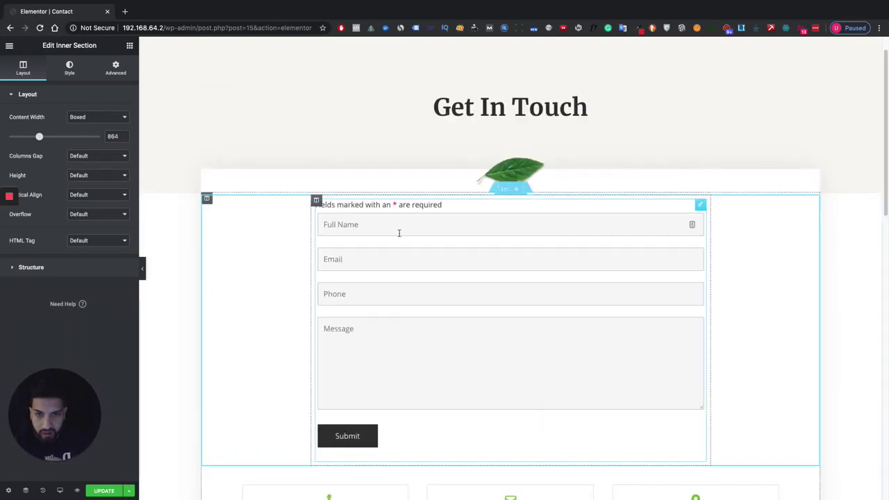
scroll(462, 246, "down", 3)
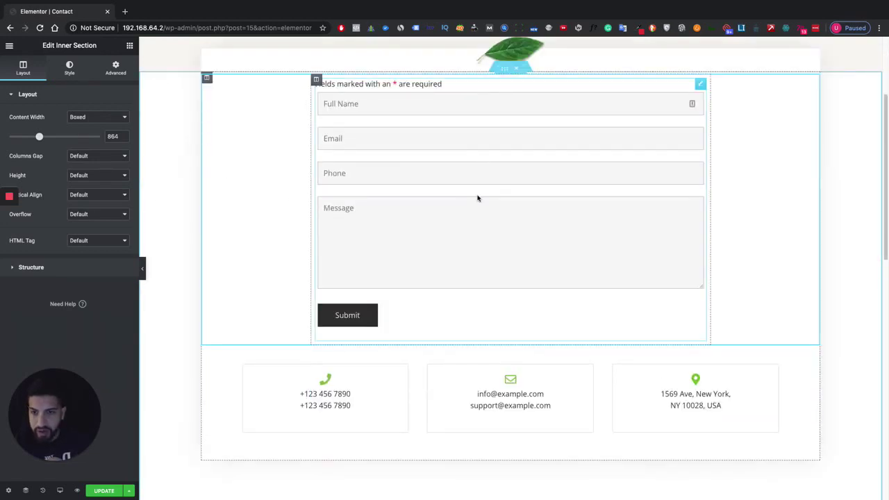
scroll(347, 174, "up", 1)
- Add a center-aligned heading above the form with the text "Contact Us"
left_click(130, 46)
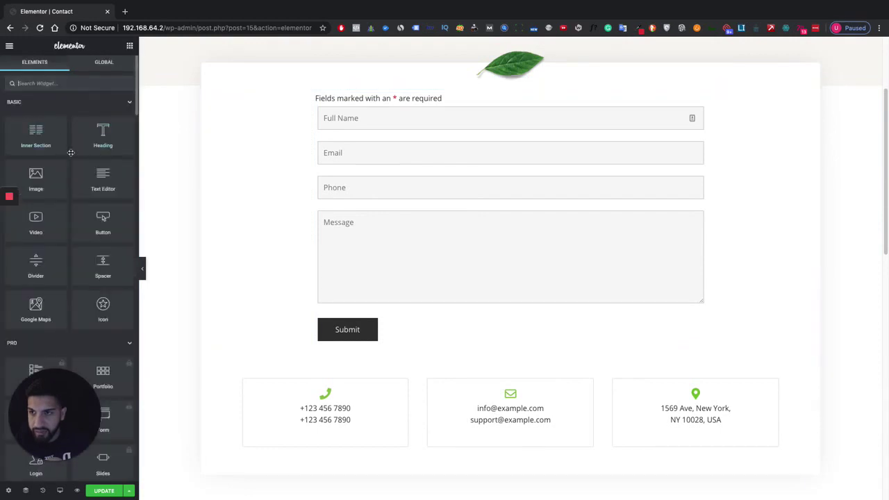
left_click_drag(97, 139, 476, 137)
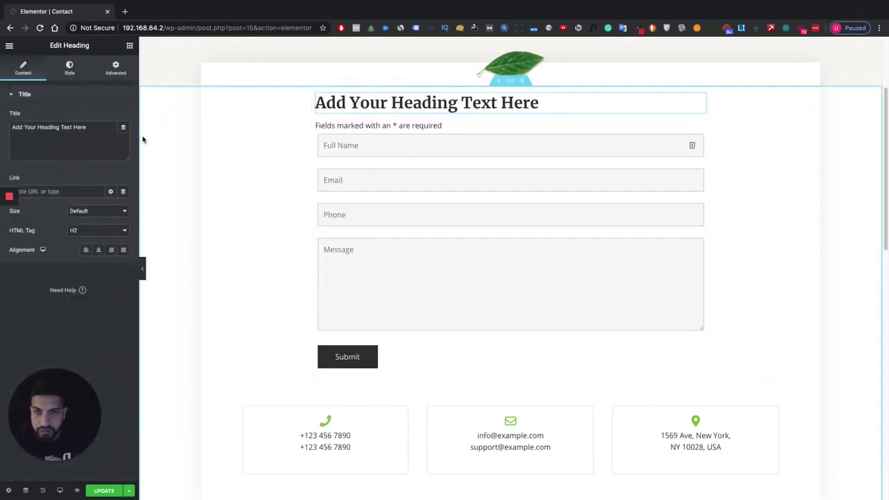
triple_click(87, 132)
type("Cont")
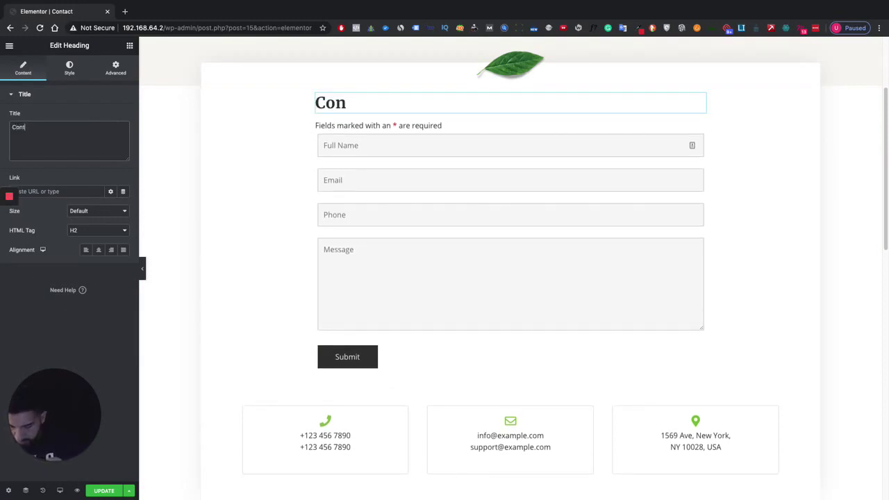
type("act Us")
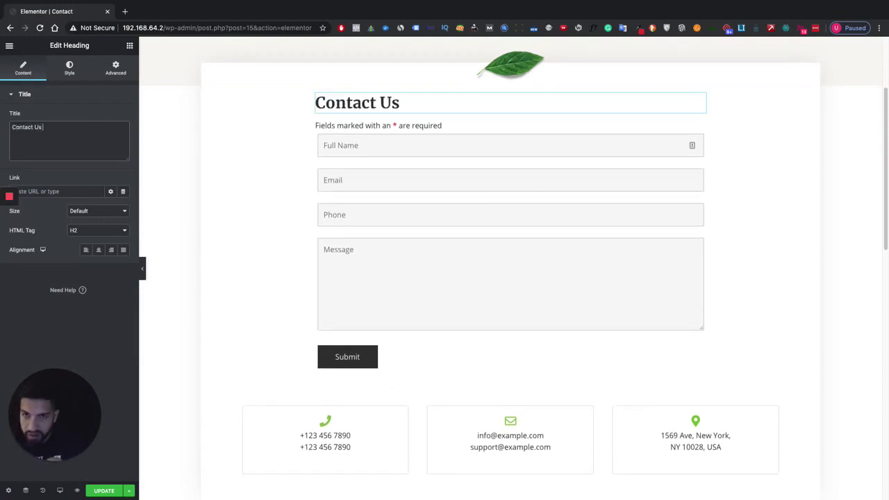
left_click(98, 250)
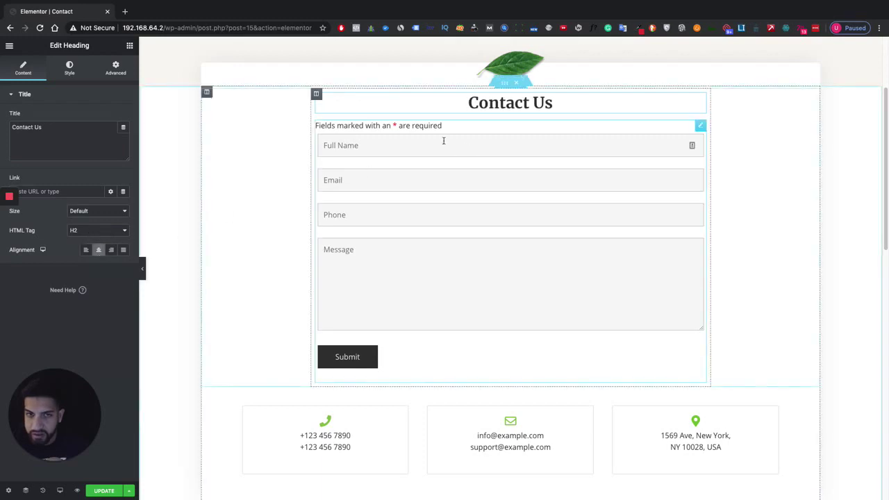
- Set the heading's typography to weight 700 with an uppercase transform
left_click(69, 70)
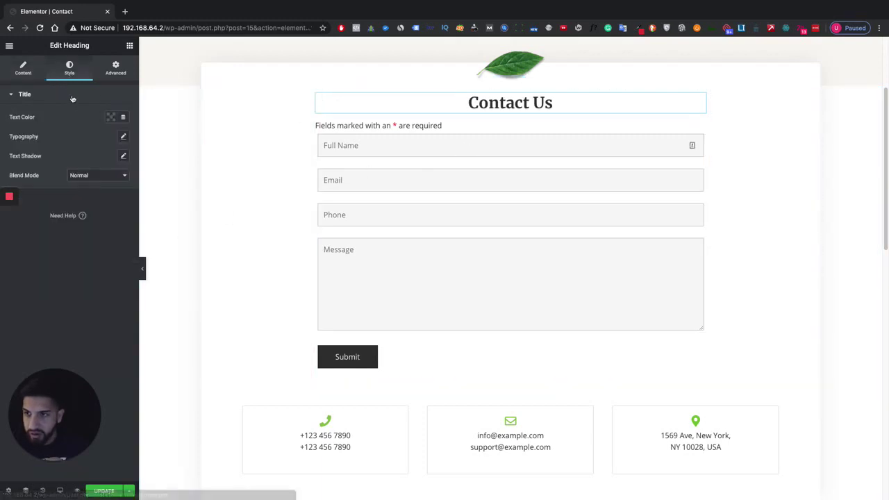
left_click(123, 136)
left_click(73, 218)
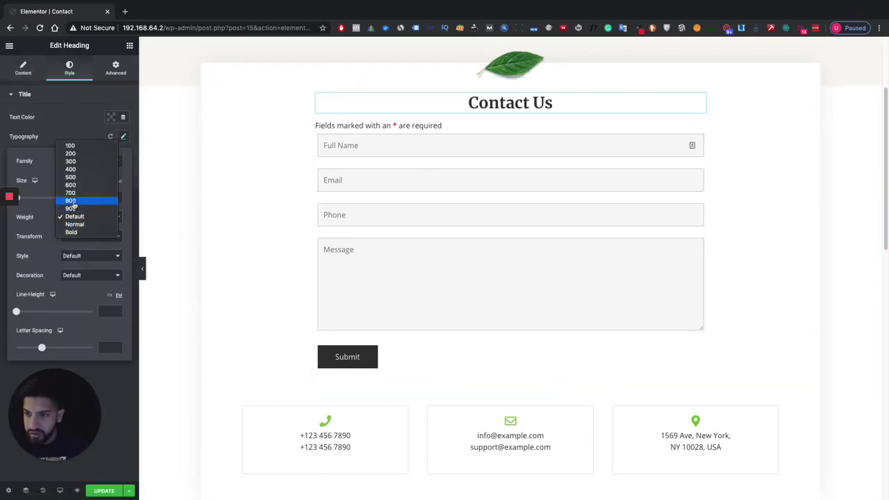
left_click(82, 194)
left_click(77, 236)
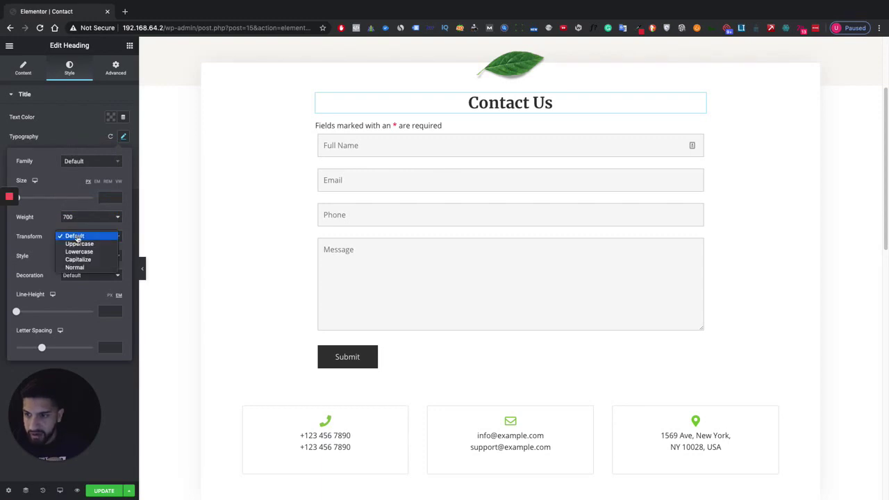
left_click(80, 244)
left_click(80, 129)
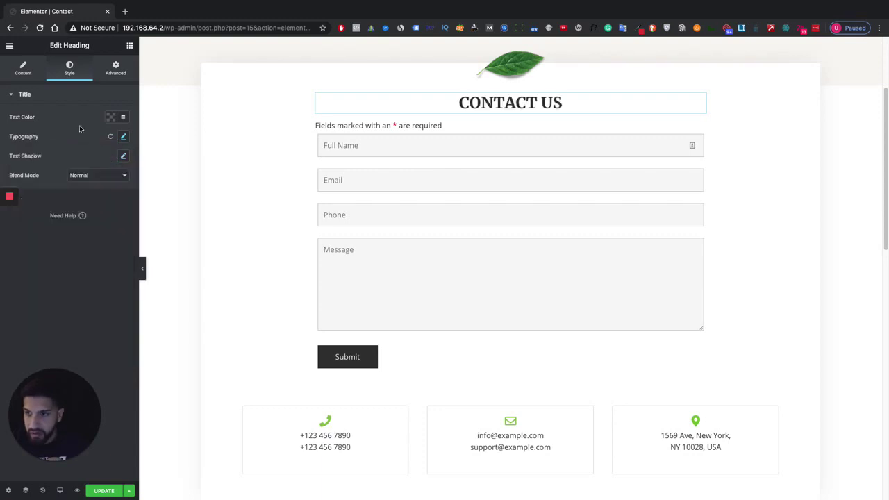
- Change the heading's font family to Roboto
left_click(122, 138)
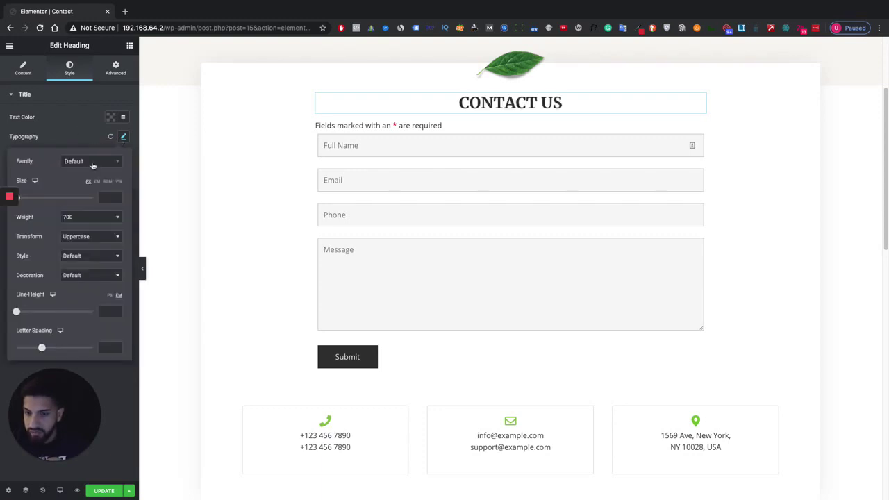
key("Escape")
left_click(122, 138)
left_click(94, 161)
type("robo")
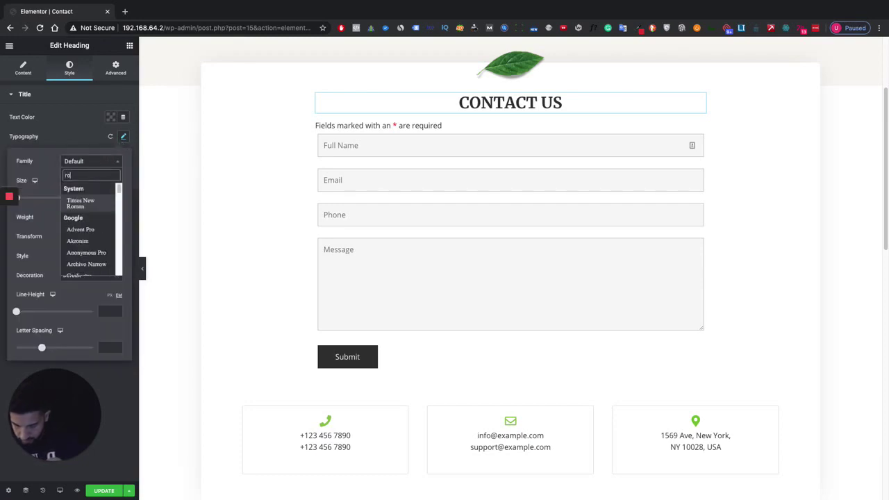
left_click(76, 200)
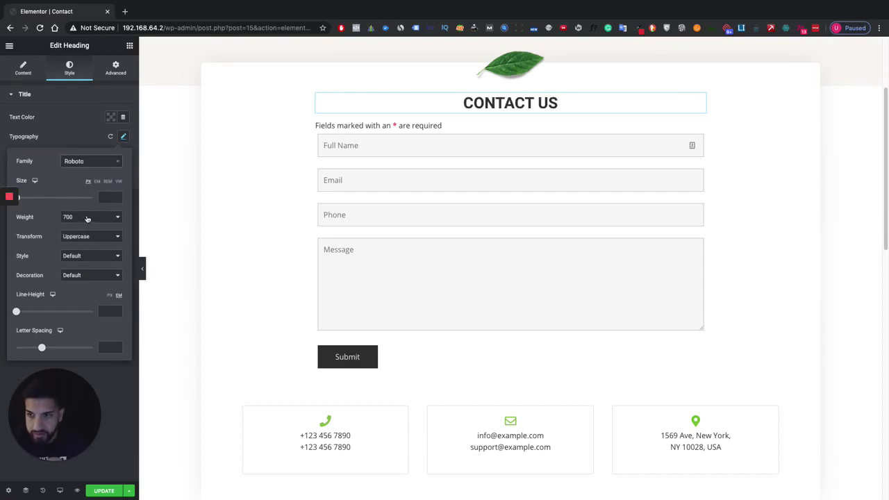
- Try a font weight of 800 on the Contact Us heading and return it to 700
left_click(87, 218)
left_click(84, 223)
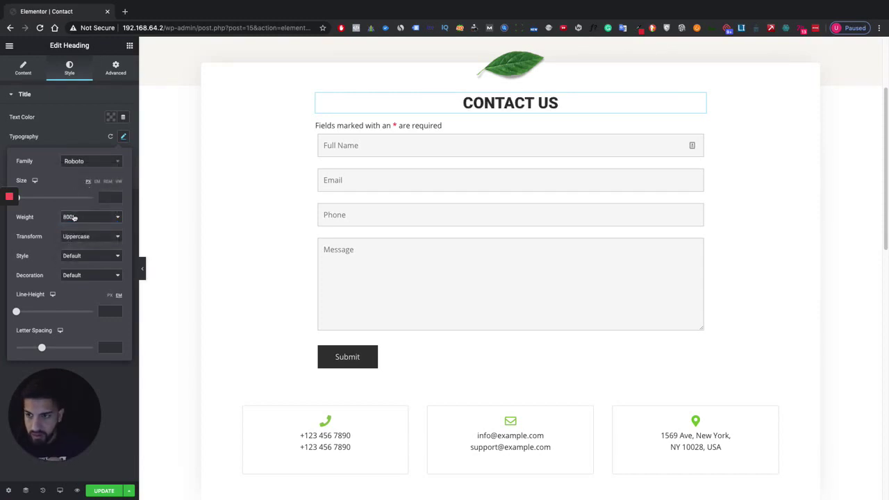
left_click(73, 221)
left_click(73, 205)
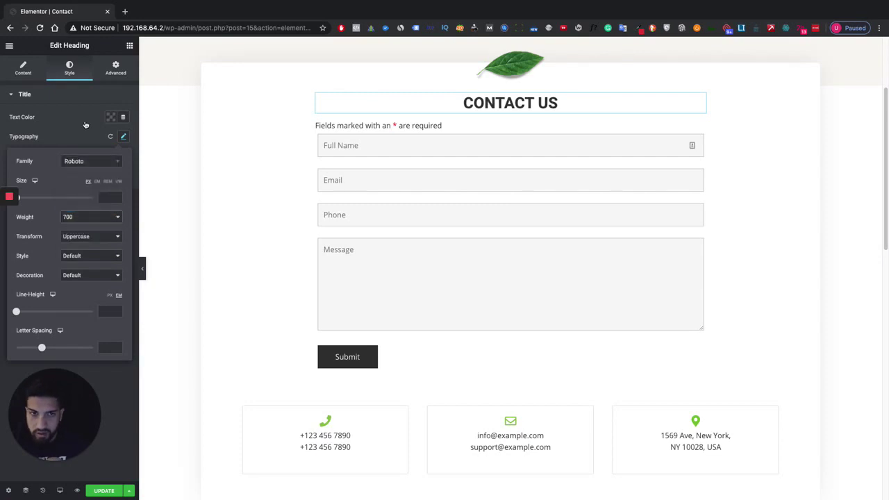
left_click(87, 125)
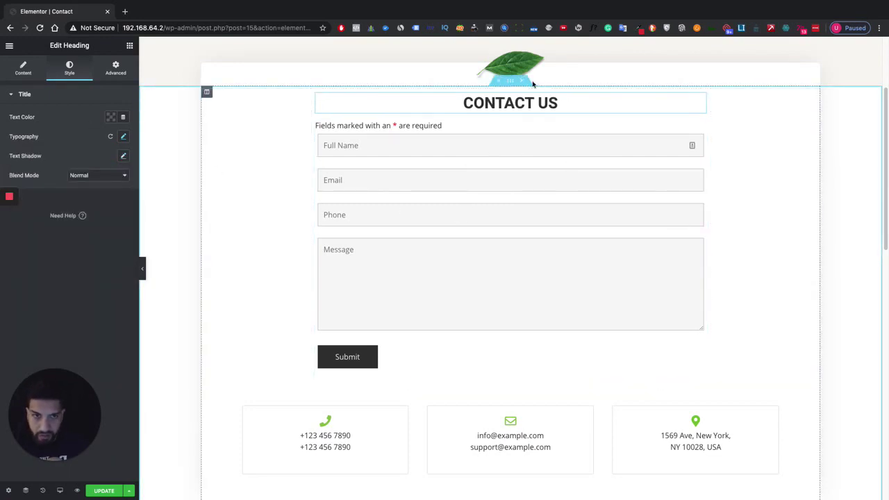
- Review the Contact Us heading and form against the other sections of the page
left_click(556, 103)
scroll(537, 155, "up", 2)
scroll(538, 155, "down", 3)
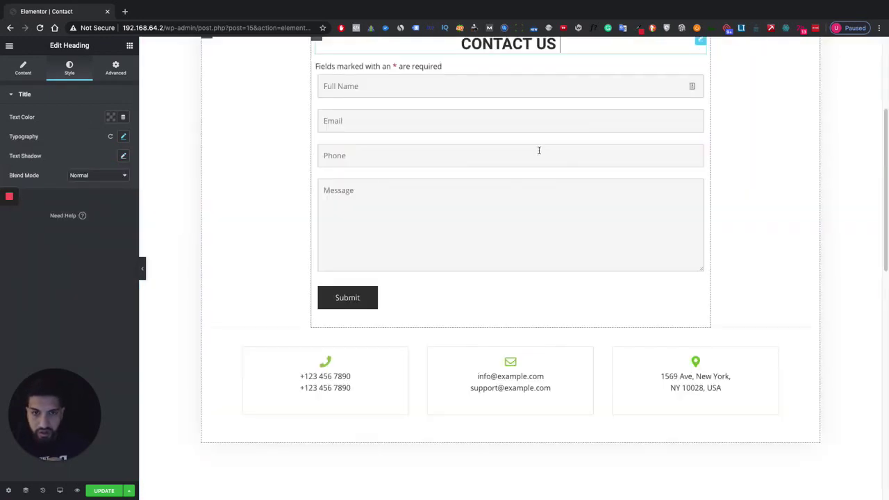
scroll(537, 151, "up", 3)
scroll(518, 148, "down", 5)
scroll(548, 165, "down", 3)
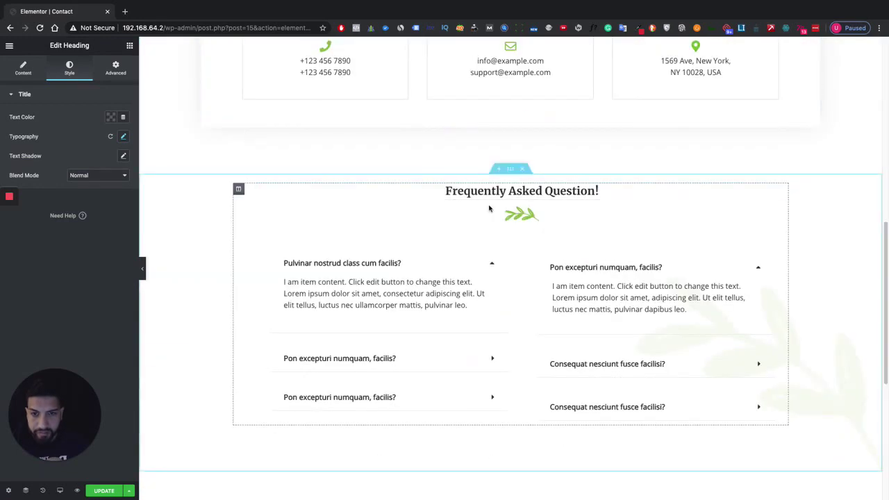
scroll(468, 170, "up", 6)
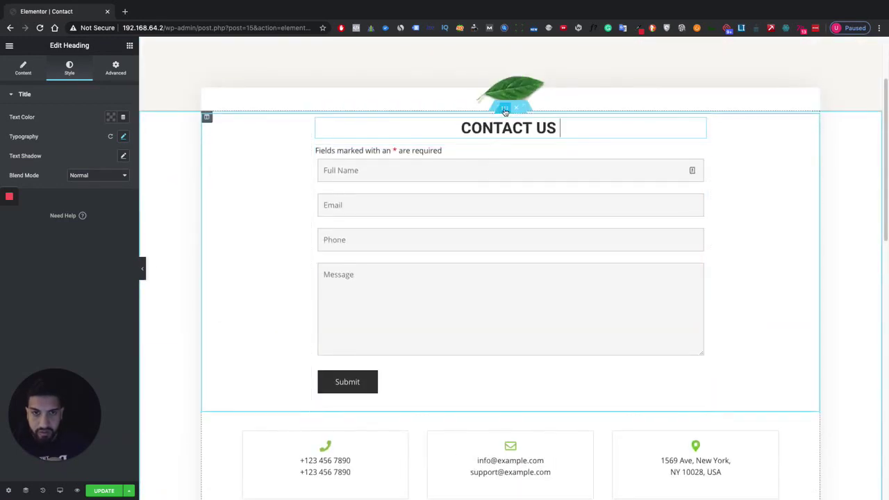
- Try a top padding of 100 on the outer section around the form and set it back to 0
left_click(430, 149)
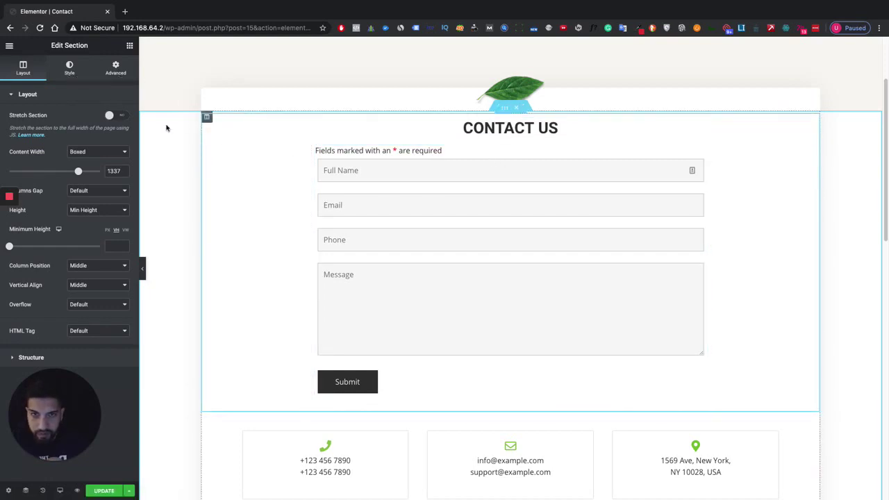
left_click(115, 67)
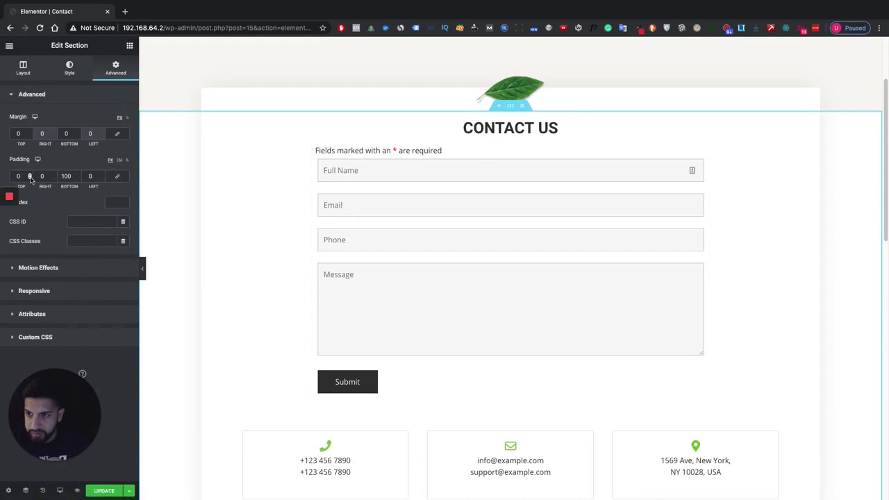
left_click_drag(27, 176, 1, 177)
type("100")
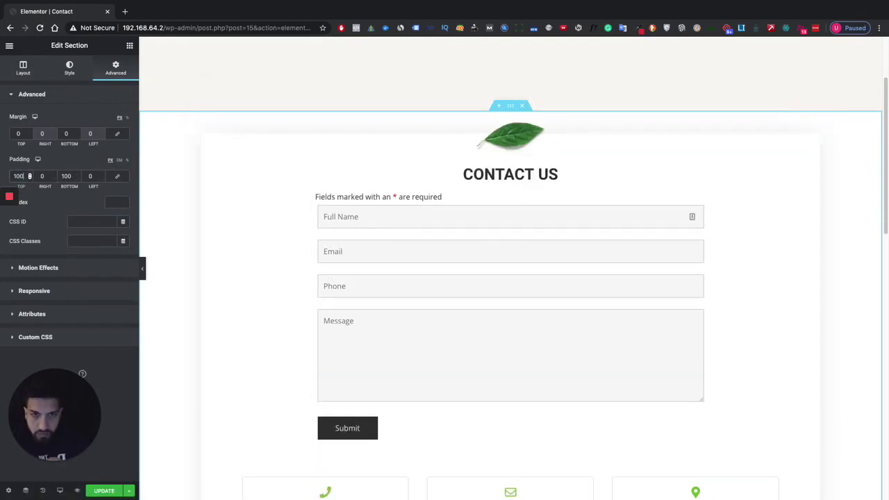
double_click(24, 177)
type("0")
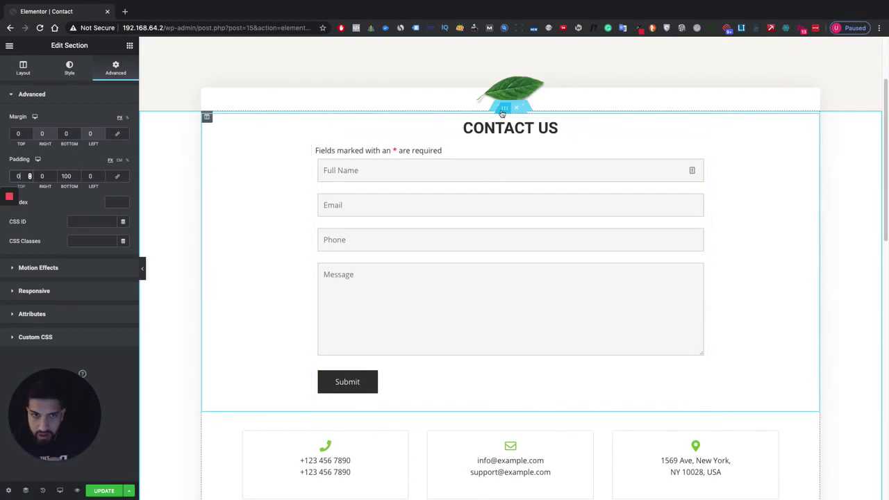
- Unlink the padding values of the inner section holding the form and set its top padding to 50
left_click(316, 118)
left_click(116, 67)
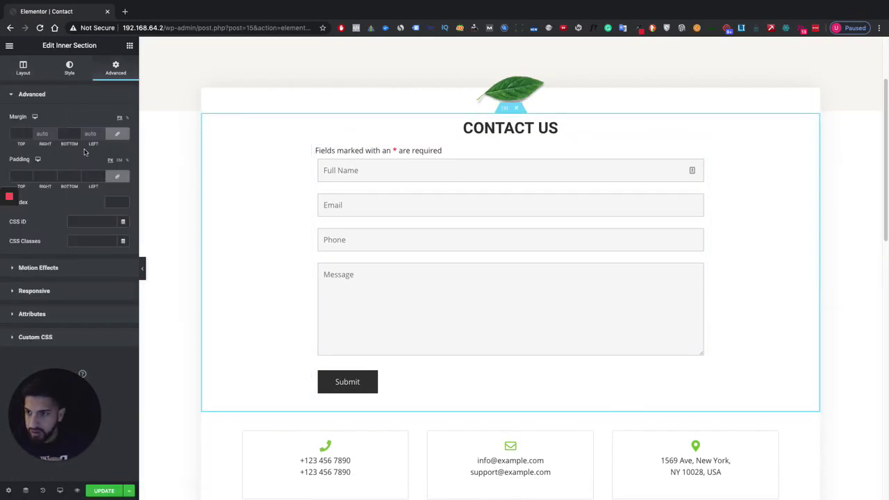
left_click(116, 176)
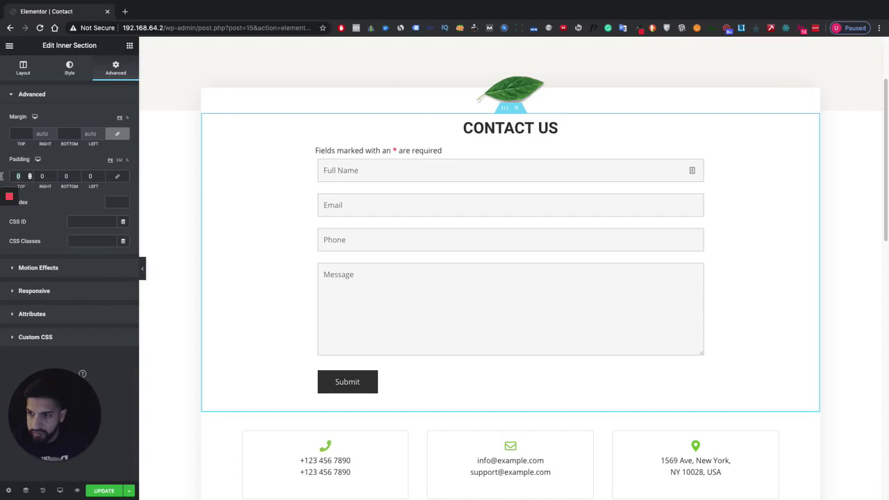
type("100")
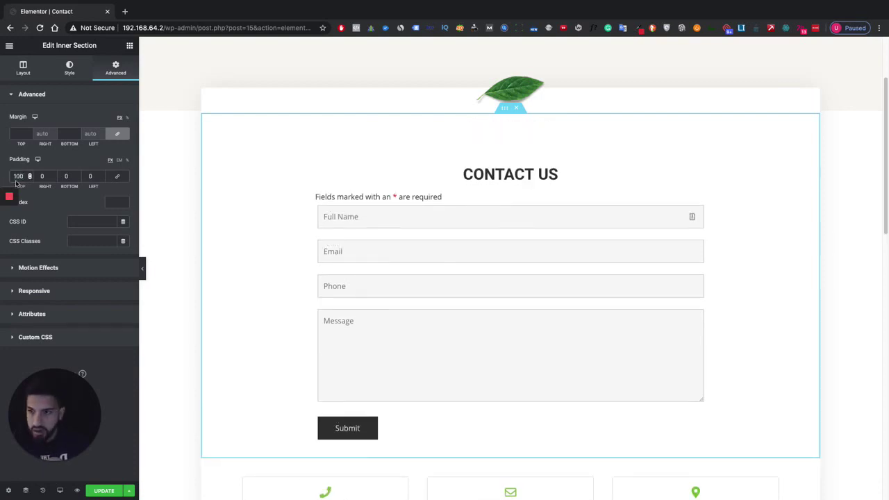
type("50")
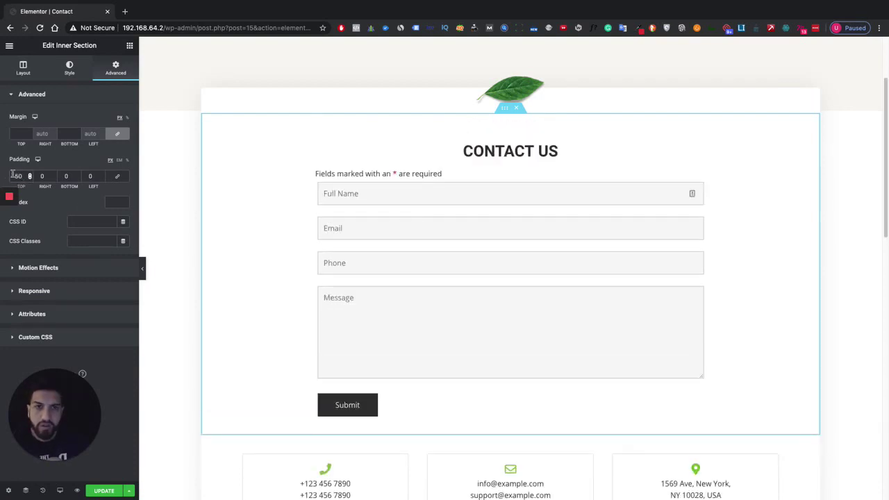
- Set the border radius of the contact form's input and textarea fields to 4 on all corners
scroll(471, 281, "down", 2)
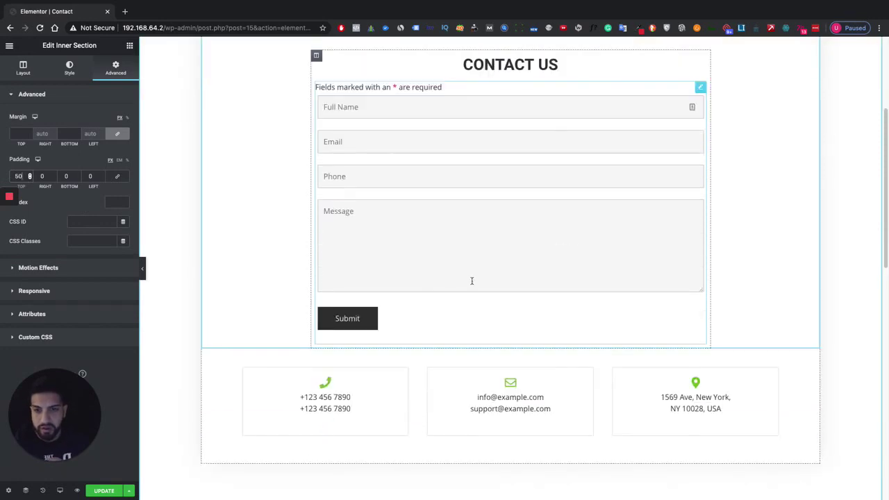
left_click(502, 305)
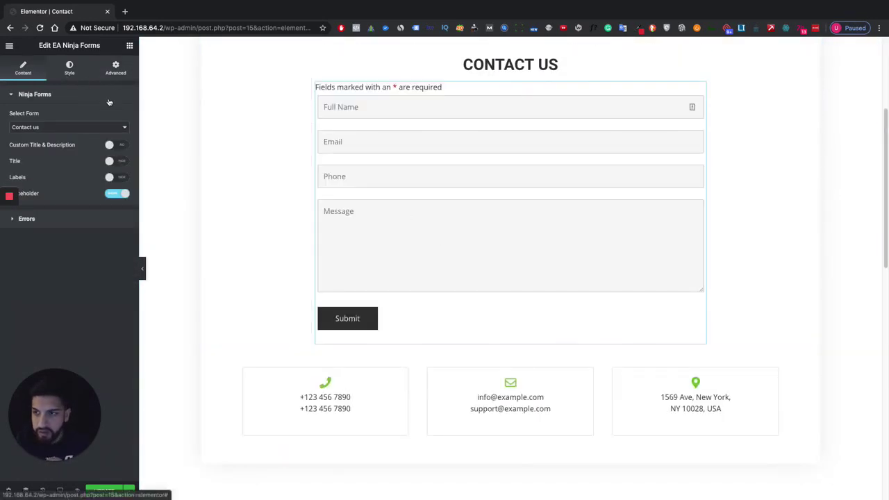
left_click(65, 73)
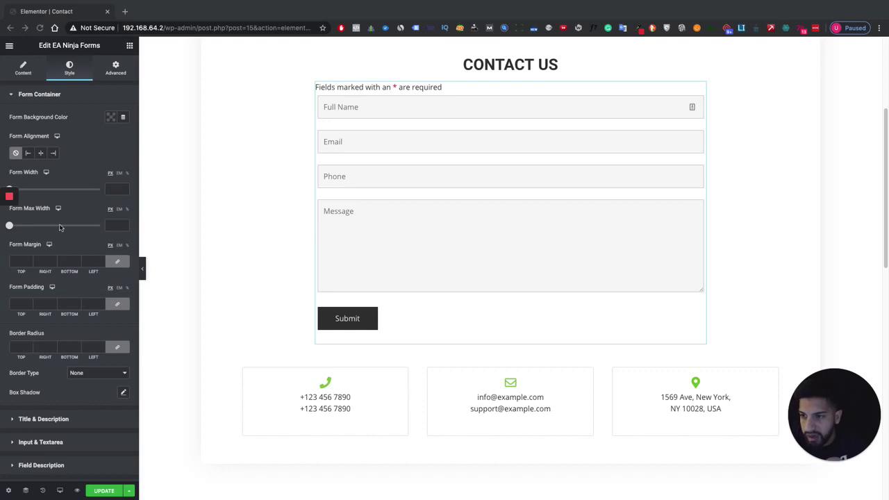
scroll(83, 250, "down", 5)
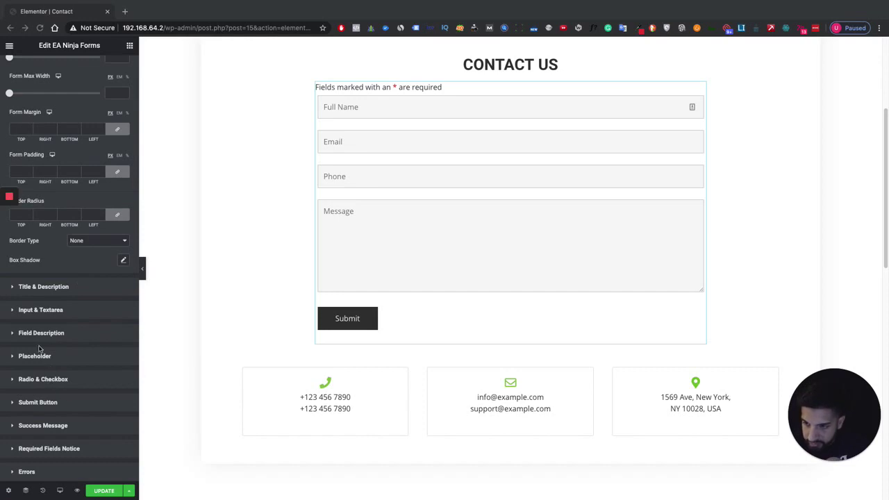
left_click(71, 310)
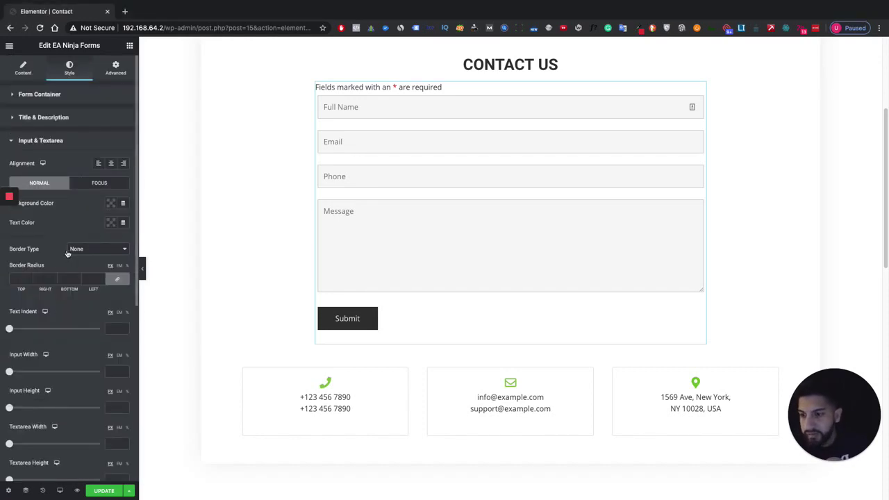
scroll(97, 275, "down", 1)
scroll(66, 306, "down", 1)
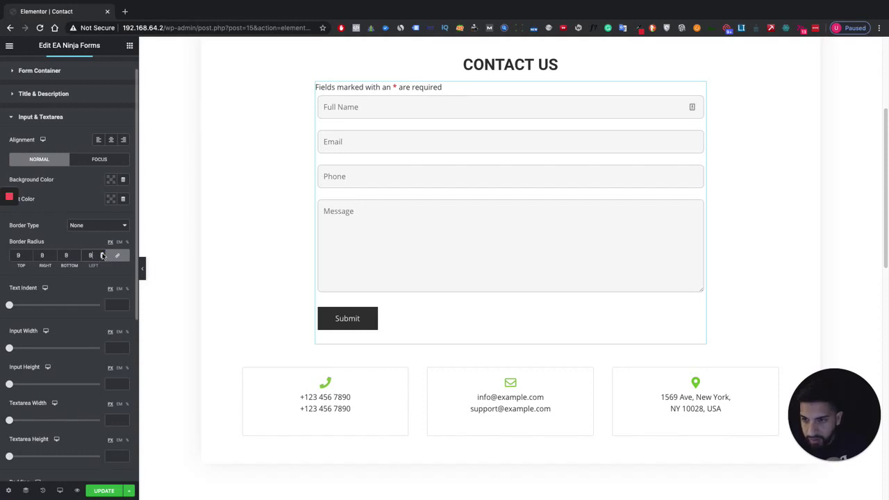
left_click(101, 255)
left_click(101, 255)
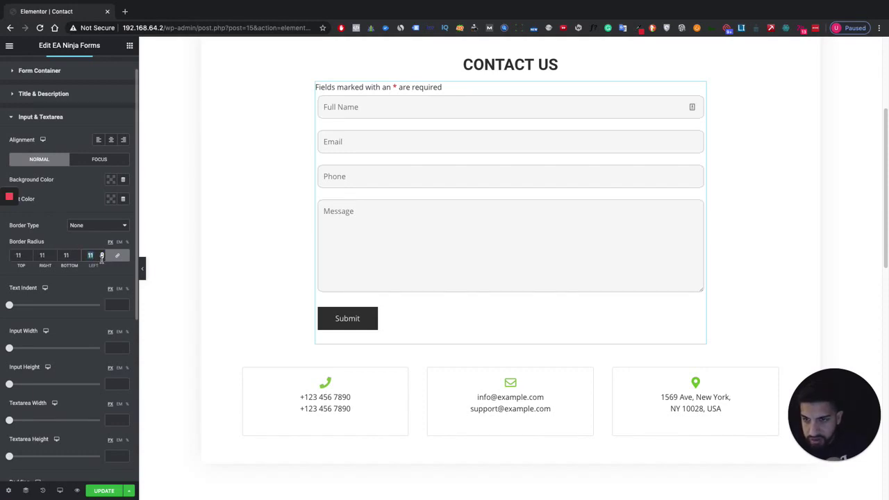
left_click(102, 258)
left_click(101, 257)
- Set the normal background color of the form's input and textarea fields to gray #717171
left_click(110, 179)
left_click(137, 230)
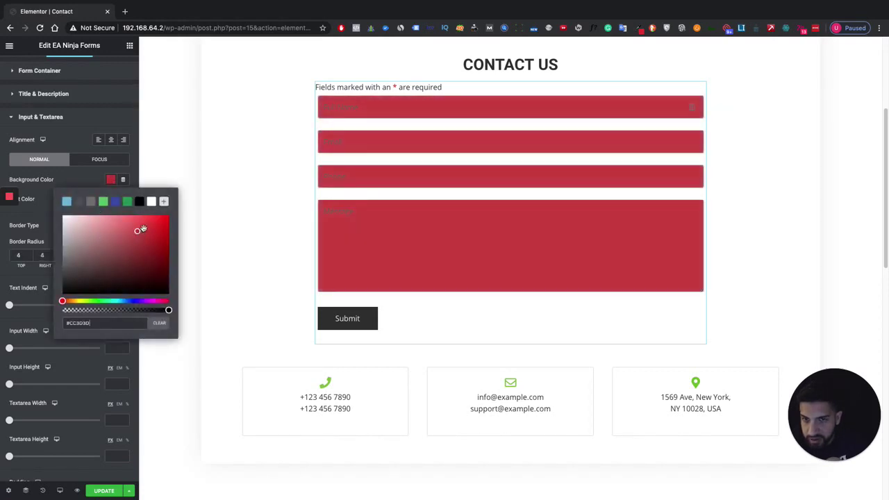
mouse_move(131, 239)
left_mouse_down()
mouse_move(68, 236)
mouse_move(54, 212)
mouse_move(52, 220)
left_mouse_up()
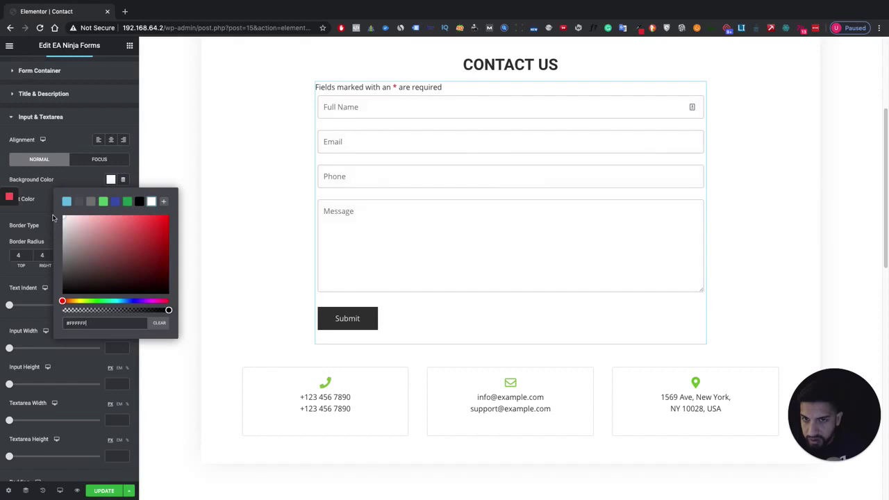
left_click_drag(52, 220, 52, 221)
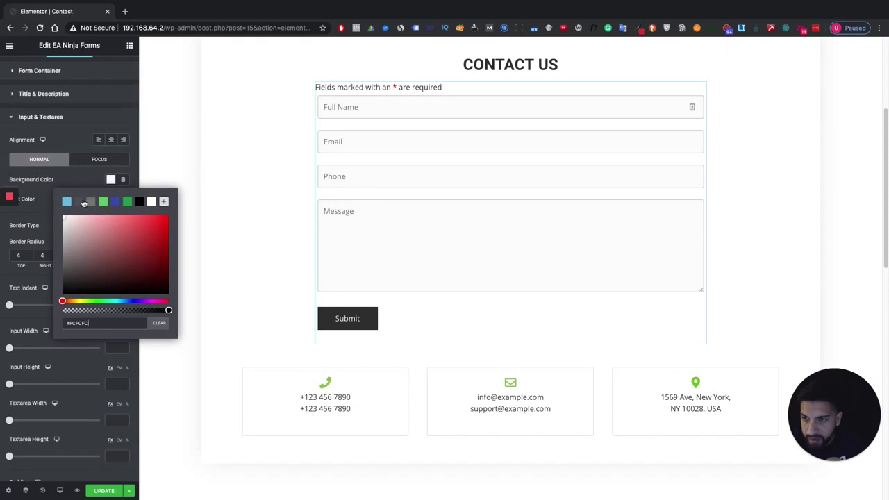
left_click(77, 203)
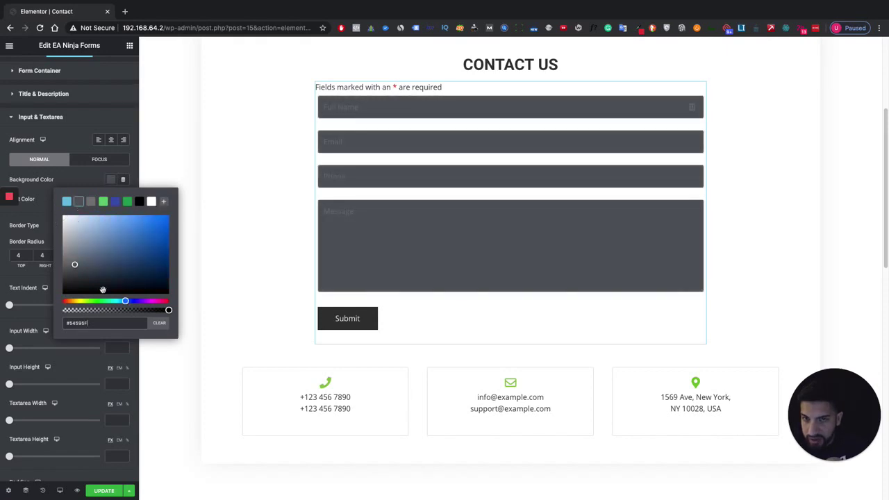
mouse_move(74, 265)
left_mouse_down()
mouse_move(55, 231)
mouse_move(52, 257)
left_mouse_up()
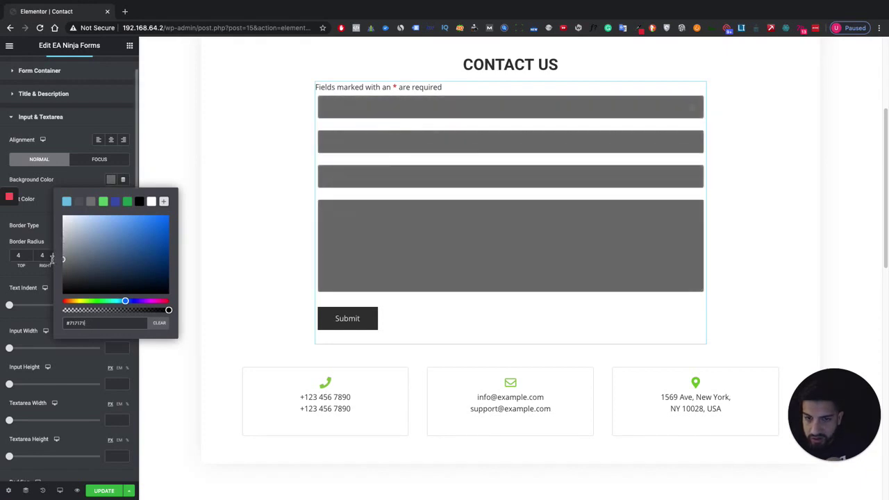
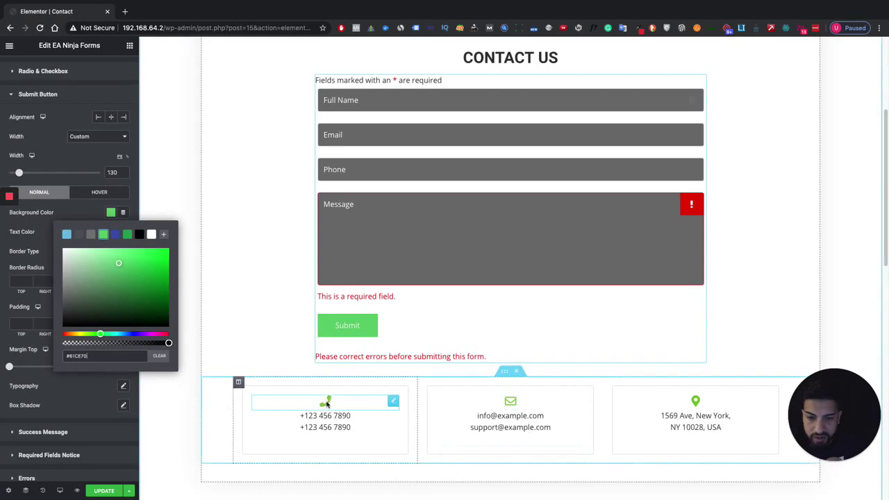
- Inspect the primary color of the phone icon below the form
left_click(323, 404)
left_click(69, 68)
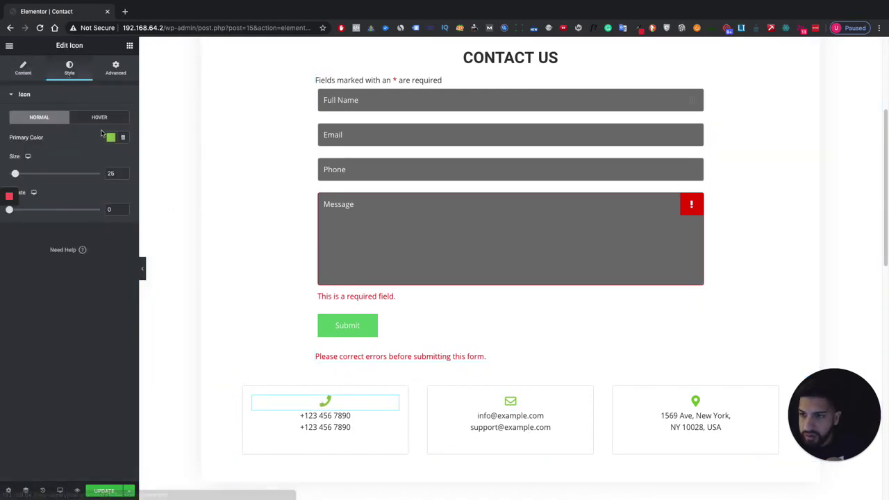
left_click(110, 138)
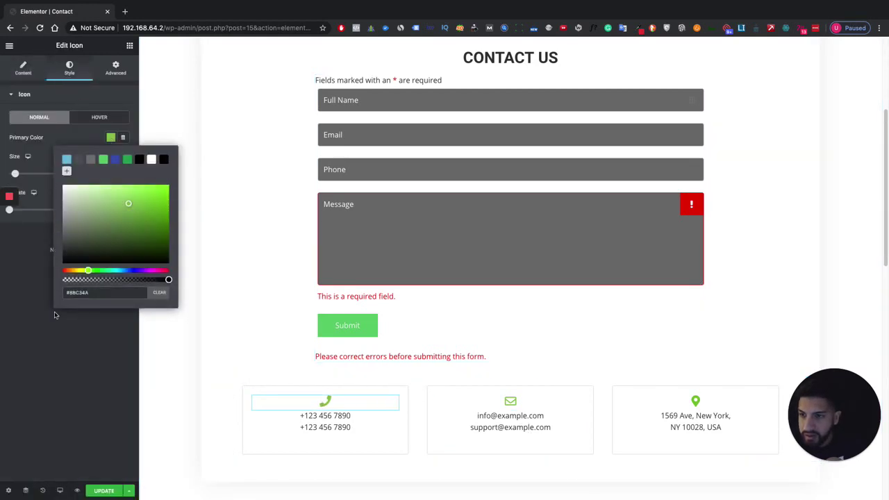
left_click(37, 251)
left_click(111, 137)
left_click(109, 238)
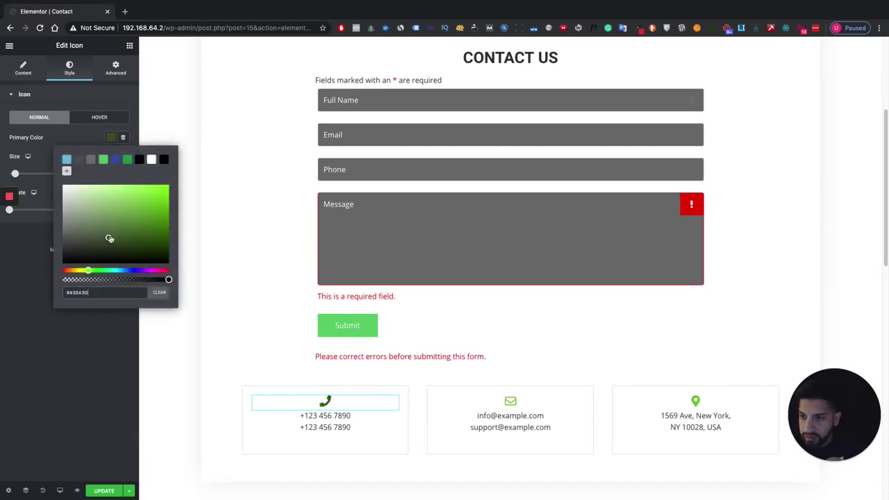
left_click(77, 337)
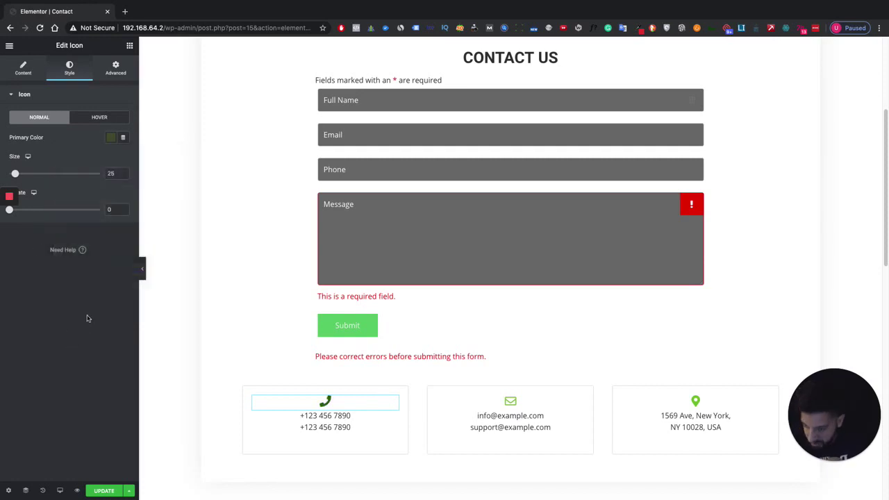
- Save the phone icon's green primary color #8BC34A as a reusable color swatch
left_click(112, 138)
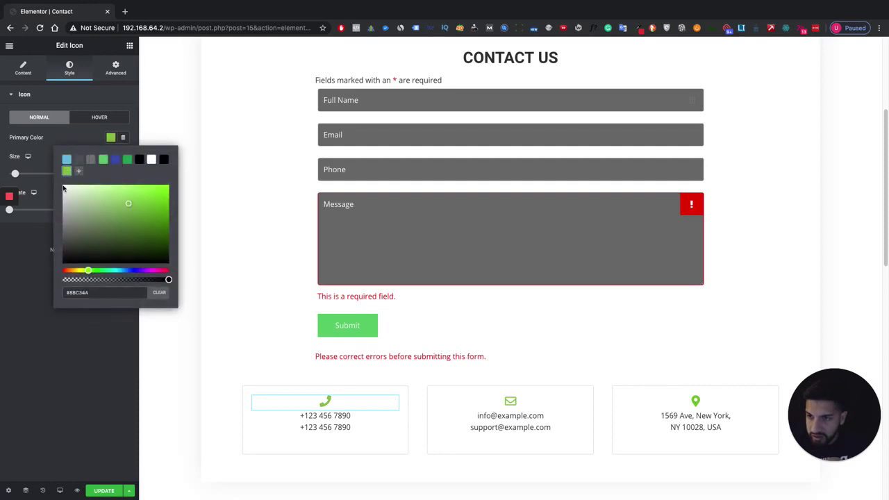
left_click(33, 321)
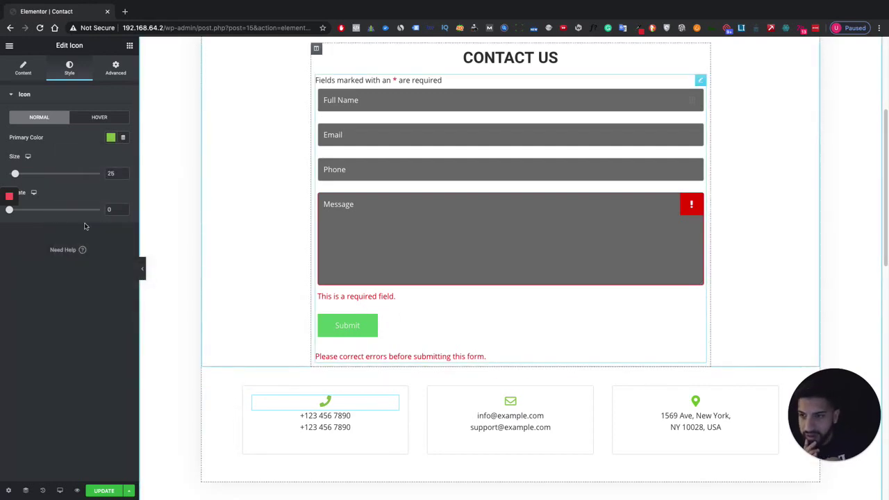
- Set the contact form's submit button background to the saved green color swatch
left_click(437, 242)
scroll(87, 306, "down", 4)
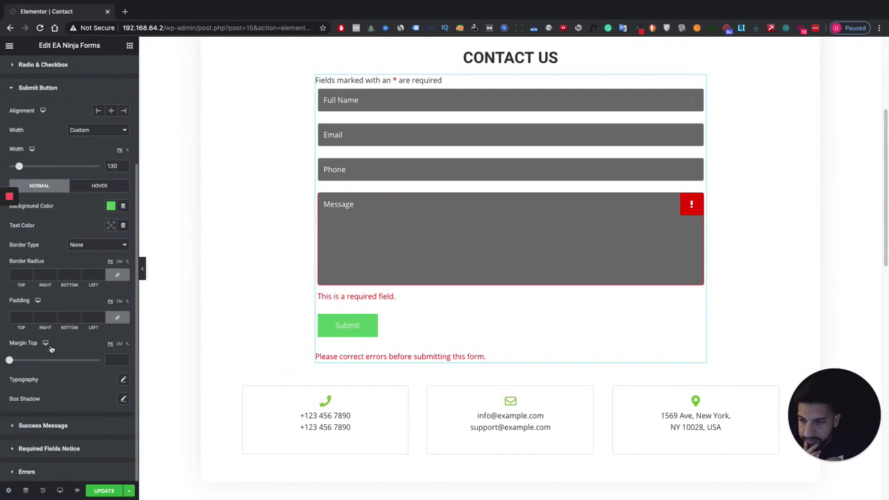
left_click(111, 224)
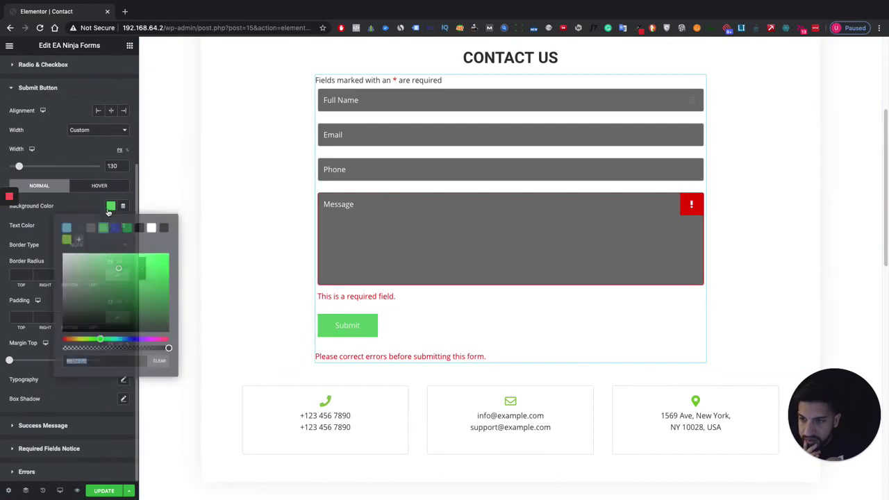
left_click(66, 240)
key("Escape")
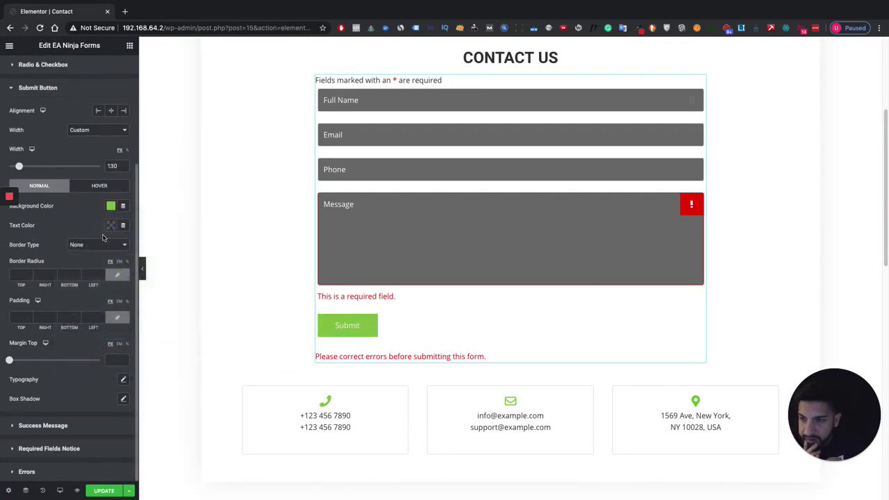
- Set the submit button's typography to weight 800 with the Uppercase transform
left_click(123, 382)
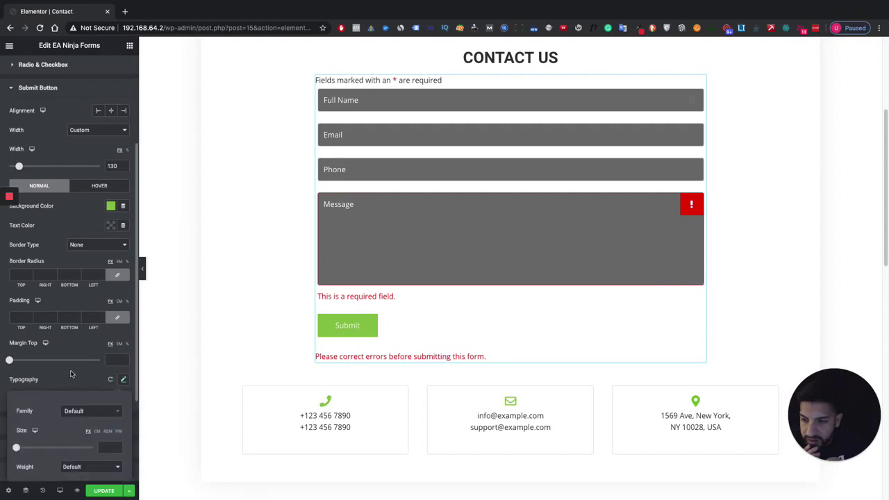
scroll(74, 376, "down", 2)
left_click(73, 394)
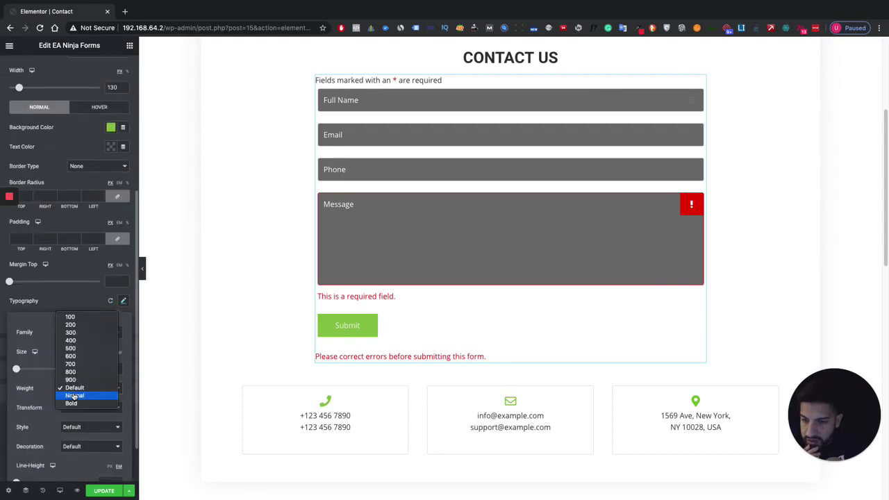
left_click(72, 372)
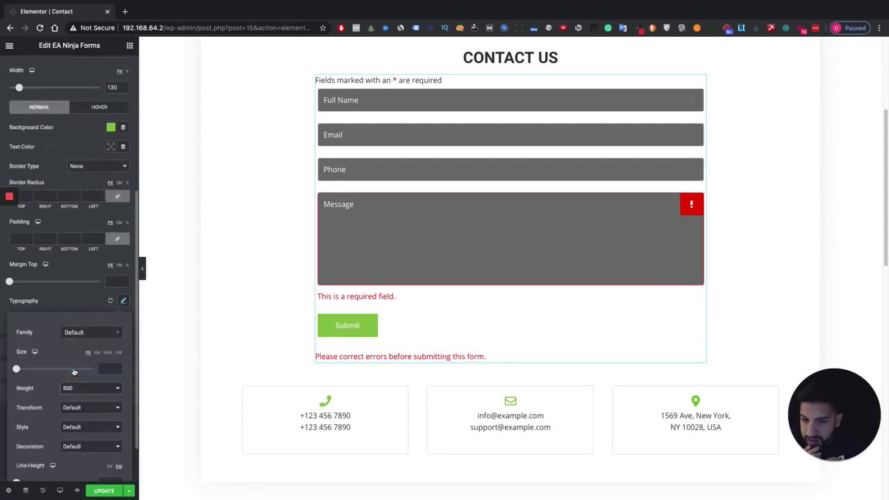
left_click(82, 408)
left_click(73, 413)
scroll(391, 333, "up", 2)
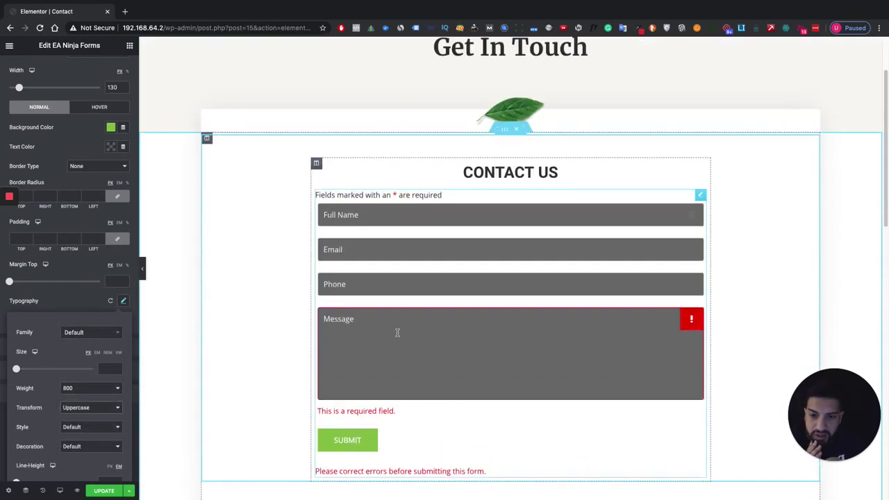
scroll(388, 333, "down", 2)
left_click(71, 304)
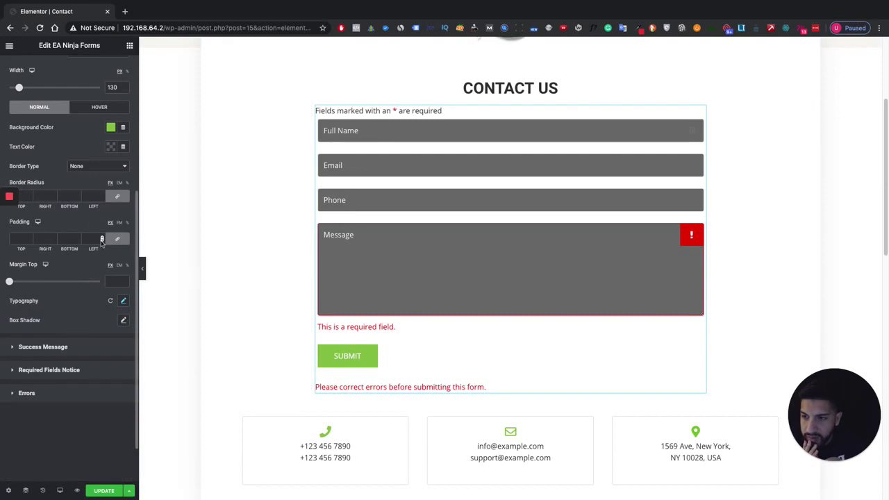
- Set the submit button's padding to 0 and its border radius to 6 px on all sides, and check the form at full width
left_click(101, 238)
scroll(104, 278, "up", 1)
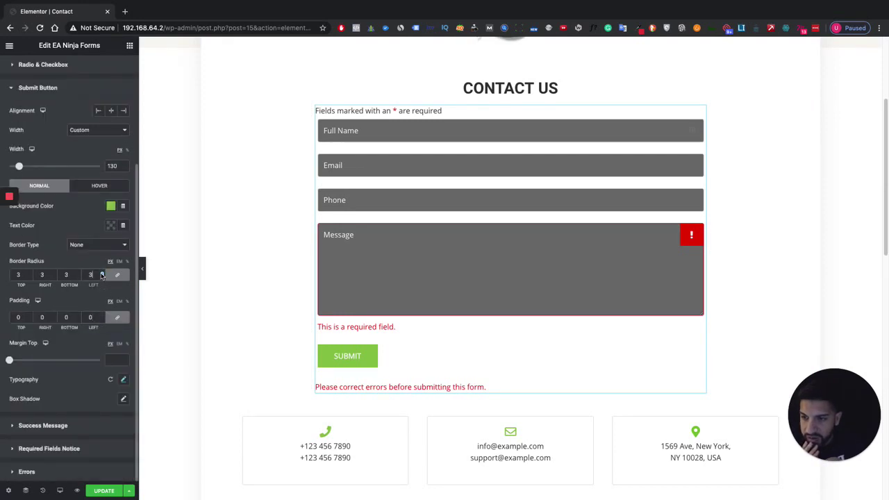
left_click(101, 277)
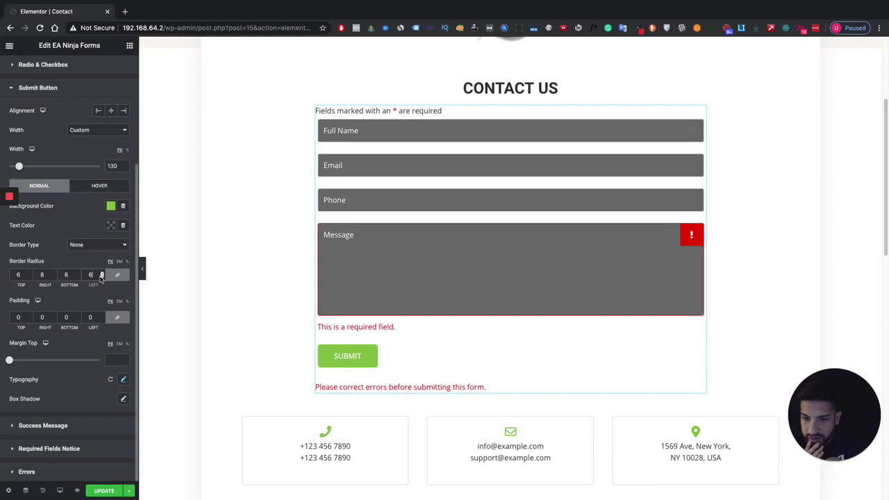
scroll(546, 361, "up", 2)
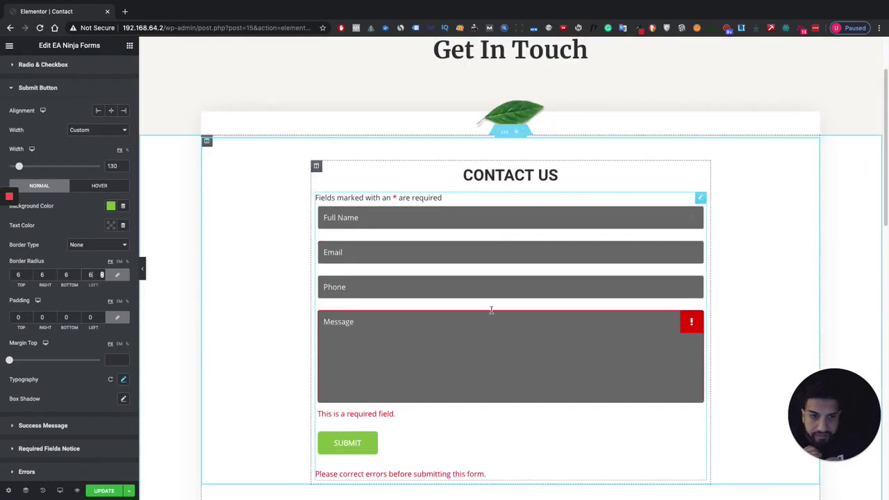
scroll(482, 311, "down", 1)
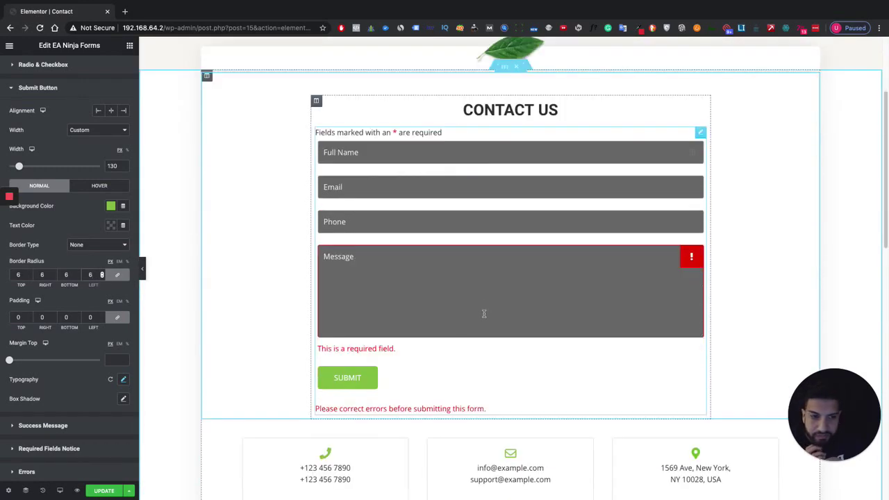
left_click(143, 270)
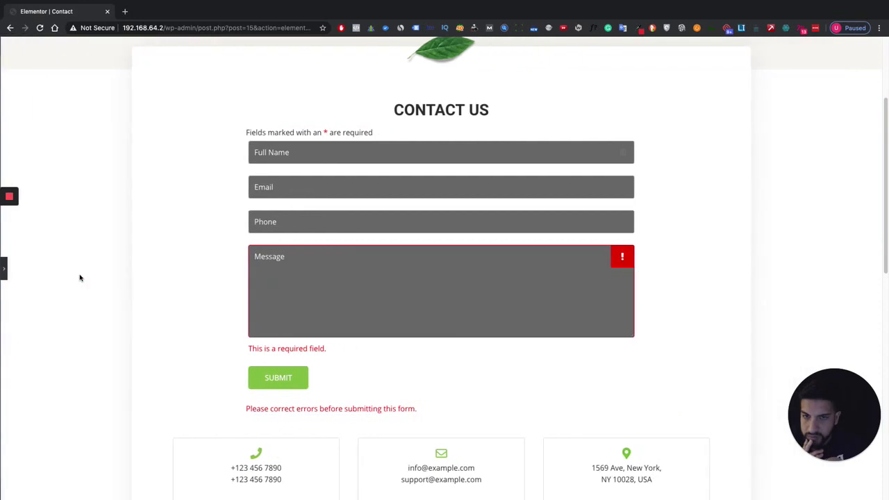
left_click(3, 276)
- Switch to the mobile preview and set the CONTACT US heading's font size to 21 px
mouse_move(60, 490)
left_click(59, 449)
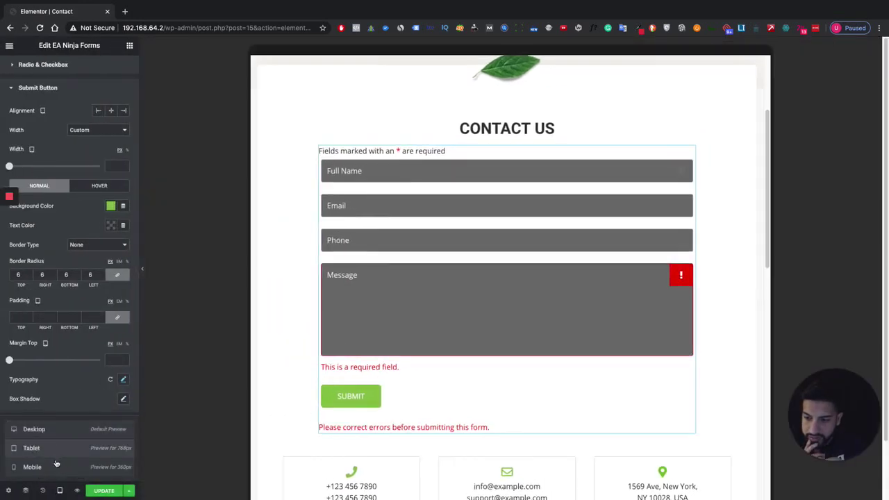
left_click(73, 467)
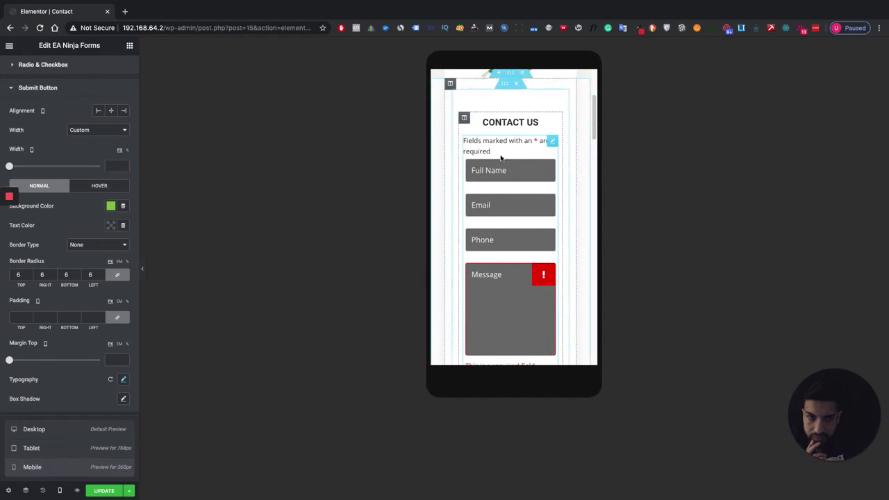
left_click(502, 123)
left_click(123, 136)
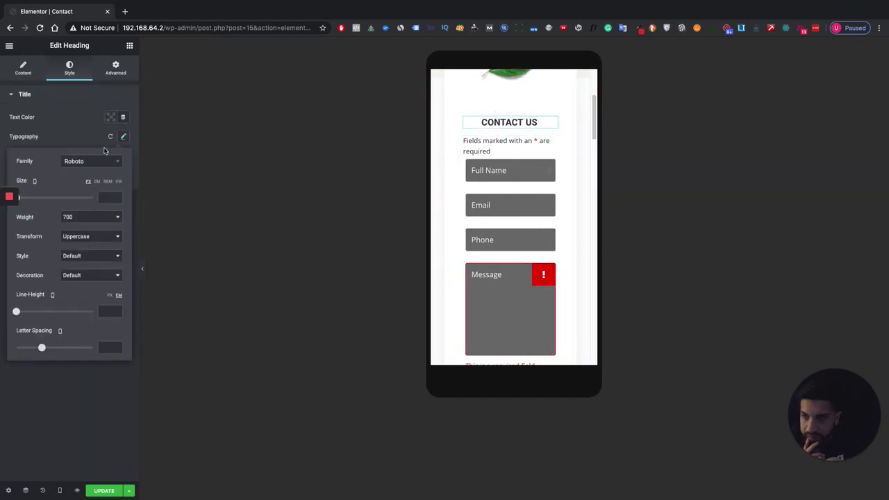
left_click_drag(29, 200, 24, 197)
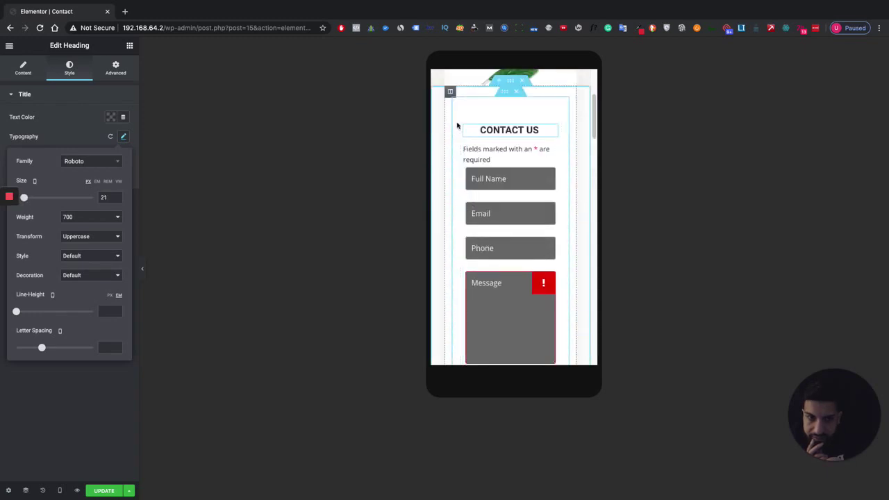
- Set the mobile top padding of the inner section holding the contact form to 30 px
scroll(506, 194, "up", 1)
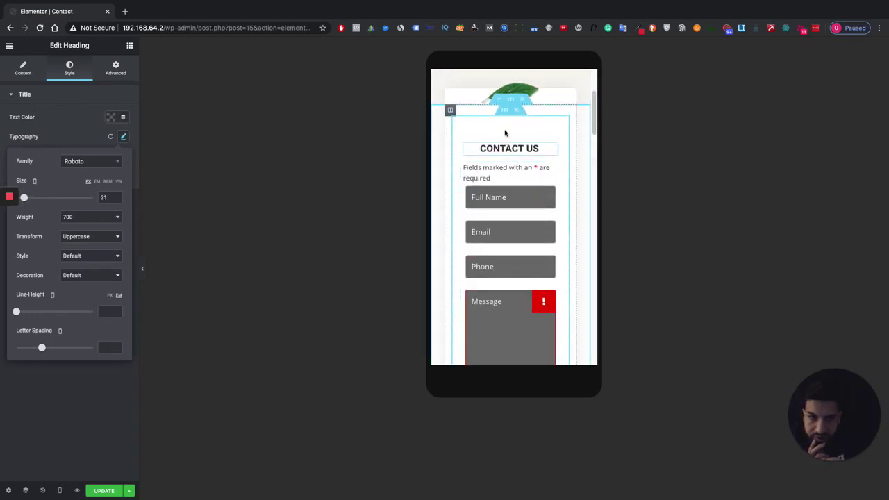
left_click(505, 111)
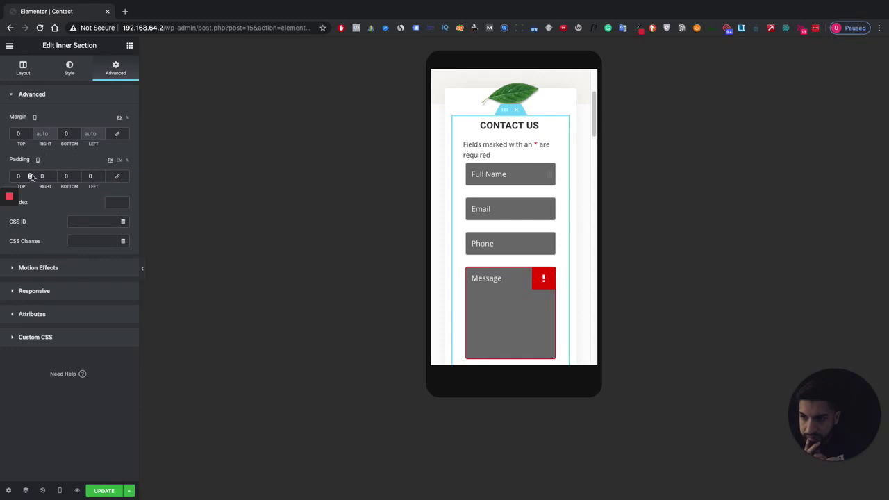
type("50")
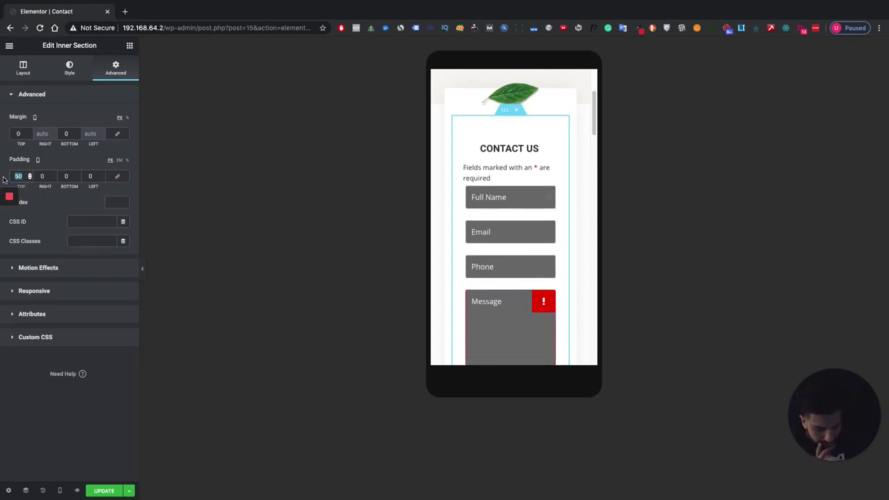
type("30")
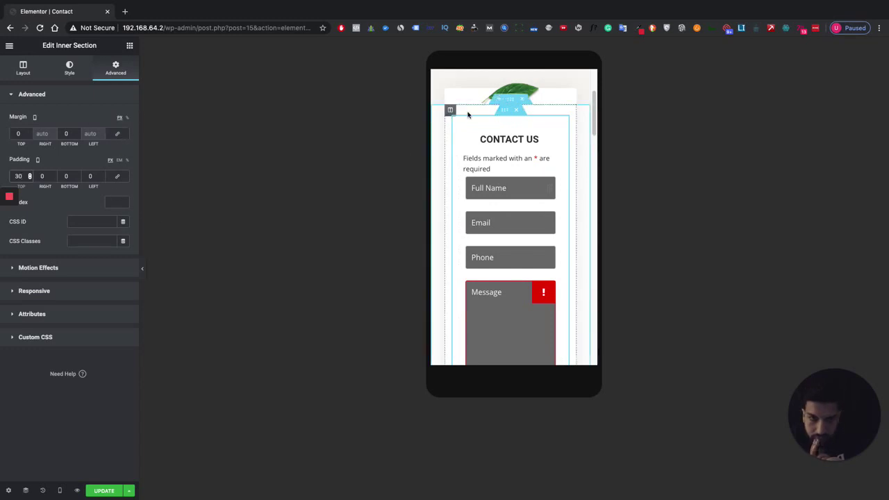
- Set the mobile left and right padding of the outer column around the contact form to 0, and review the form's mobile layout
left_click(450, 110)
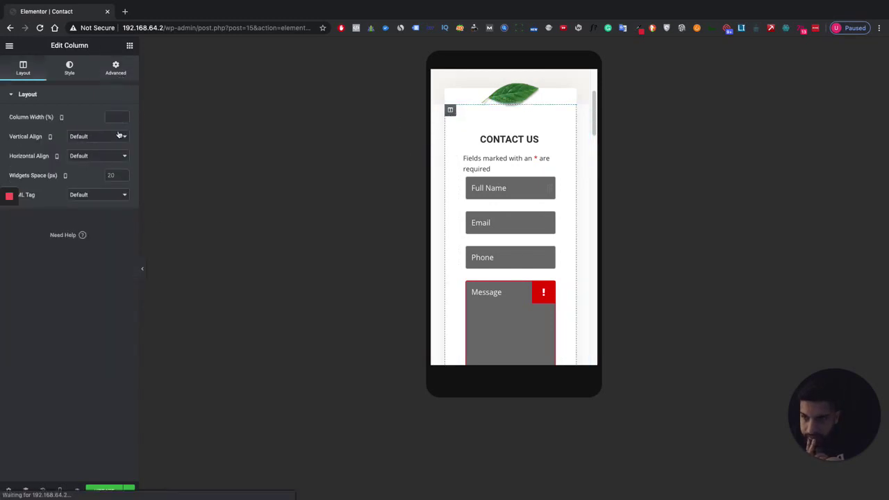
left_click(115, 67)
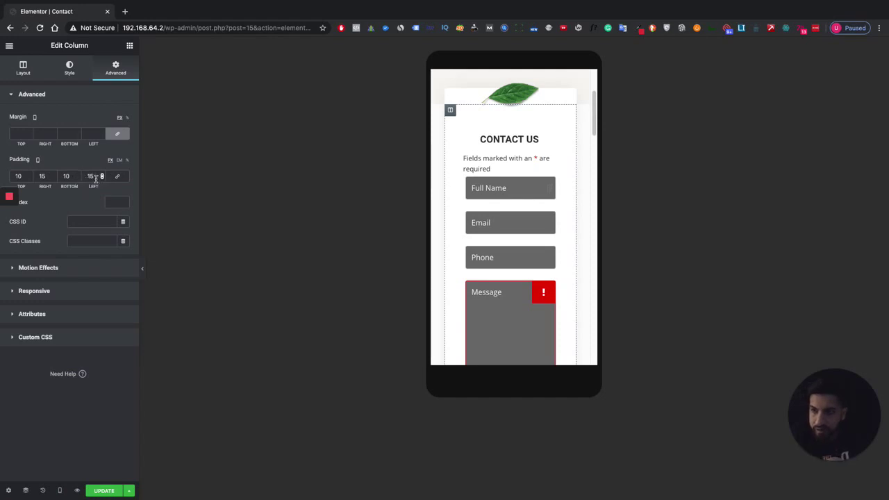
left_click_drag(95, 179, 79, 178)
type("0")
double_click(42, 175)
type("0")
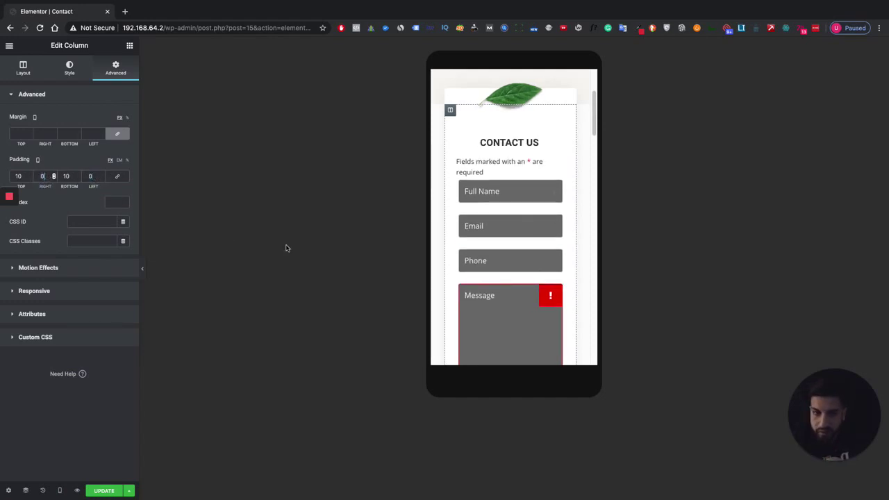
scroll(522, 207, "down", 4)
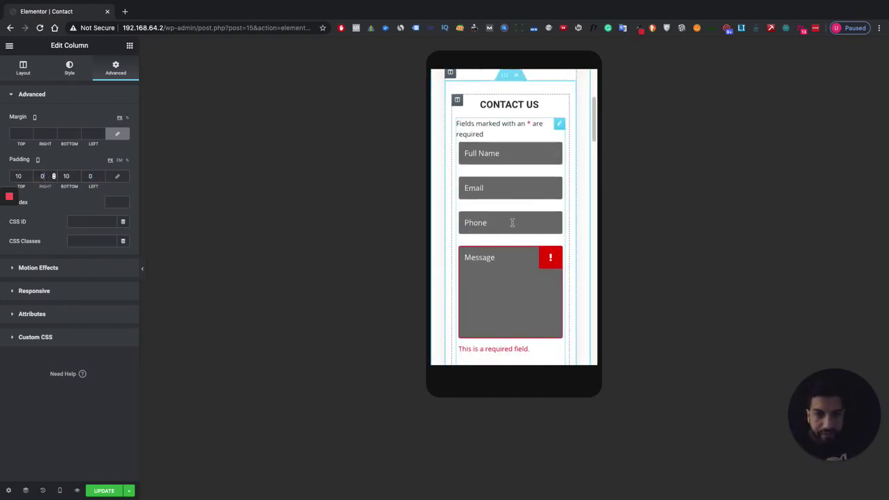
scroll(525, 234, "up", 2)
scroll(528, 234, "down", 6)
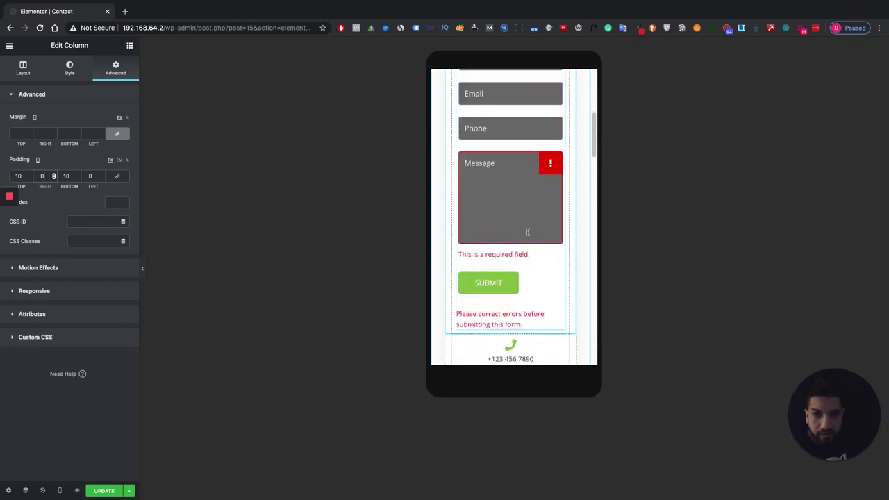
scroll(527, 232, "up", 4)
scroll(527, 231, "up", 4)
scroll(527, 231, "down", 3)
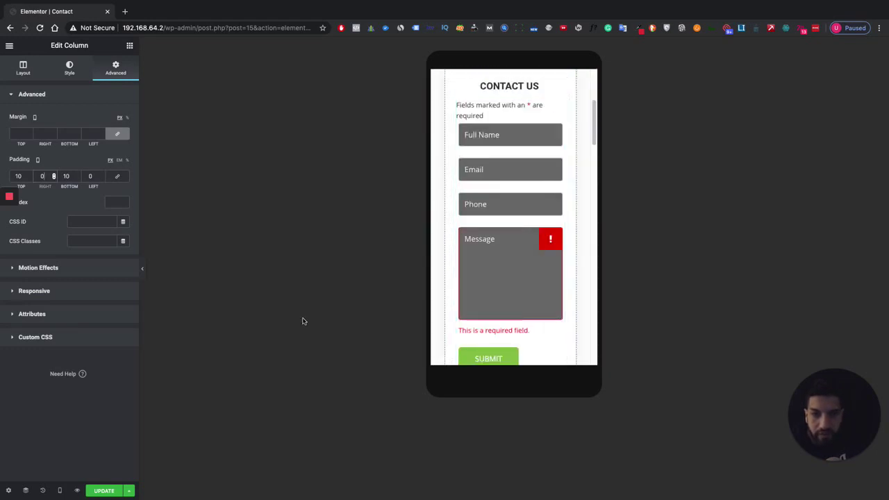
- Return to the desktop preview and update the Contact page
left_click(60, 490)
left_click(63, 428)
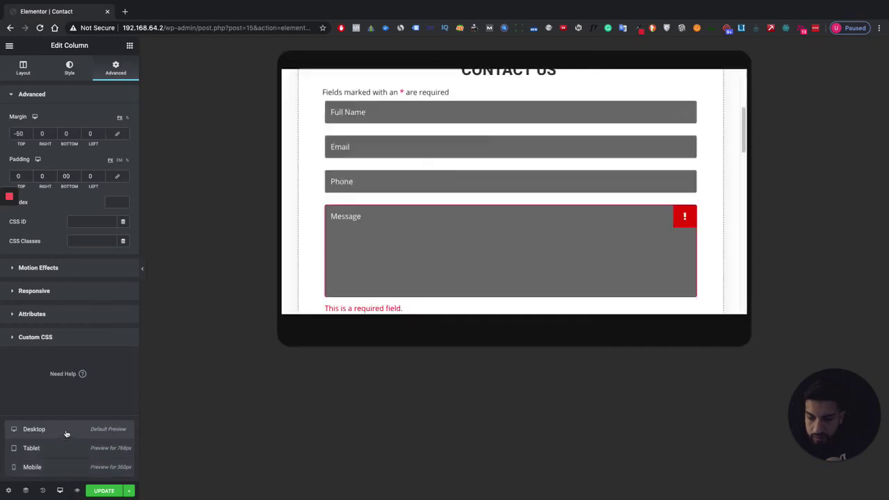
scroll(600, 249, "up", 2)
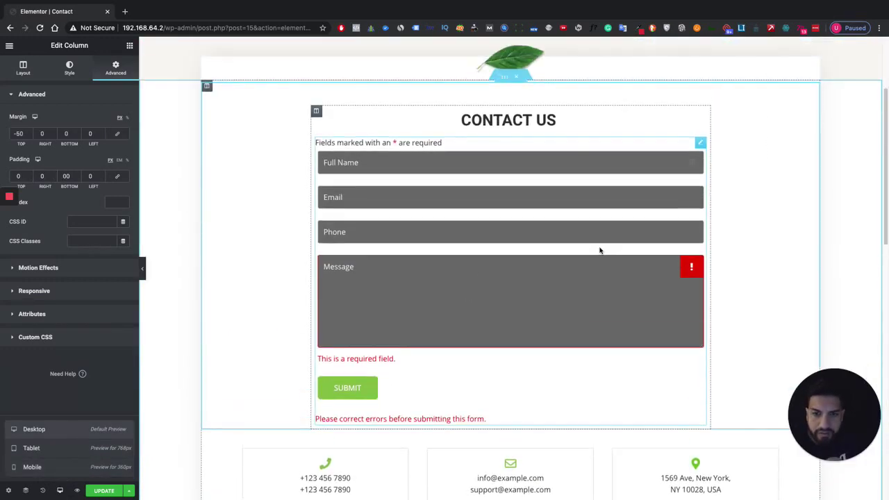
scroll(607, 243, "down", 1)
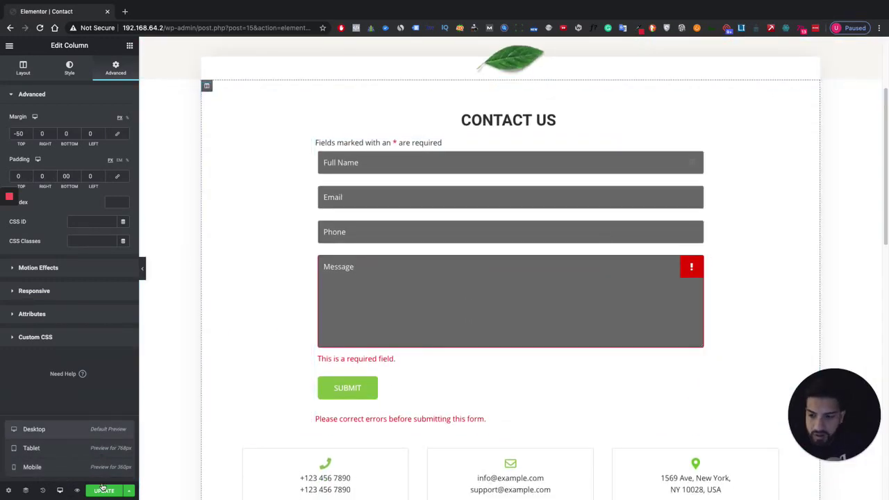
left_click(104, 490)
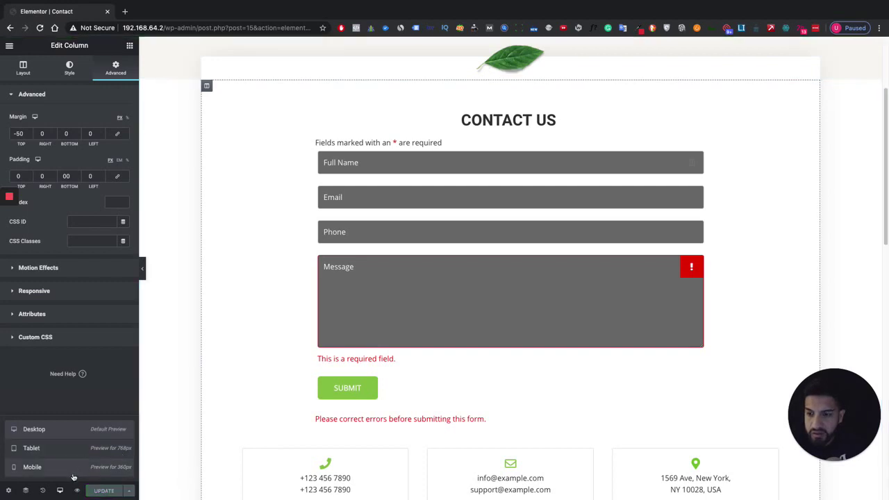
- Preview the published Contact page and test the form's text styling with "gntgntn" in Full Name and "ntn" in Message
left_click(77, 491)
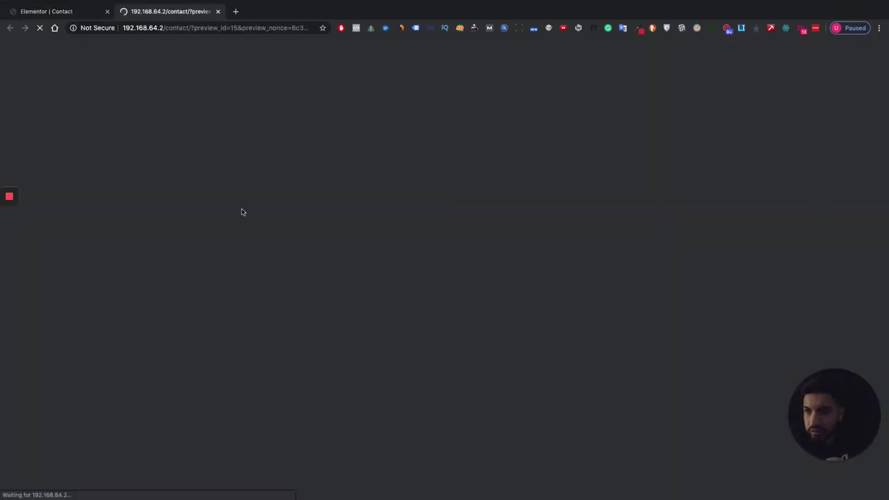
scroll(458, 260, "down", 5)
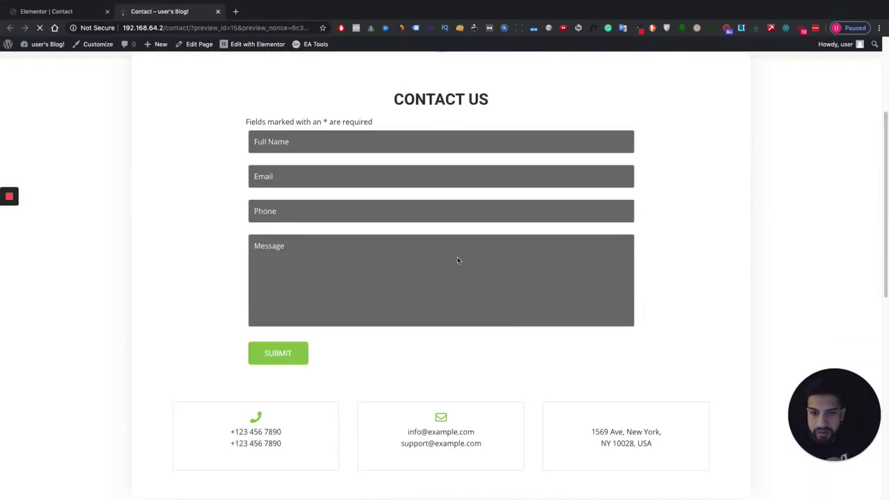
scroll(454, 254, "up", 2)
left_click(303, 175)
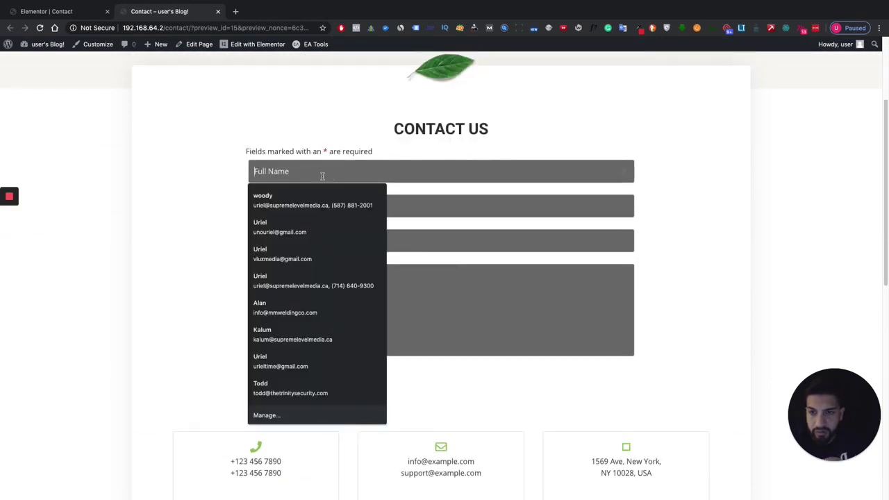
type("gntgntn")
left_click(311, 299)
type("ntn")
key("ctrl+a")
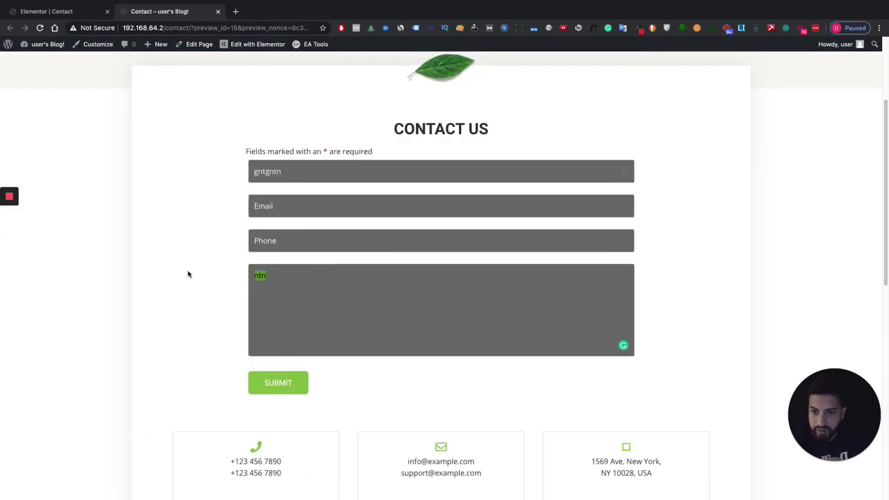
- Clear the Message and Full Name fields and submit the empty form to test its required-field validation
key("BackSpace")
key("shift+Tab")
key("shift+Tab")
key("shift+Tab")
key("BackSpace")
key("Return")
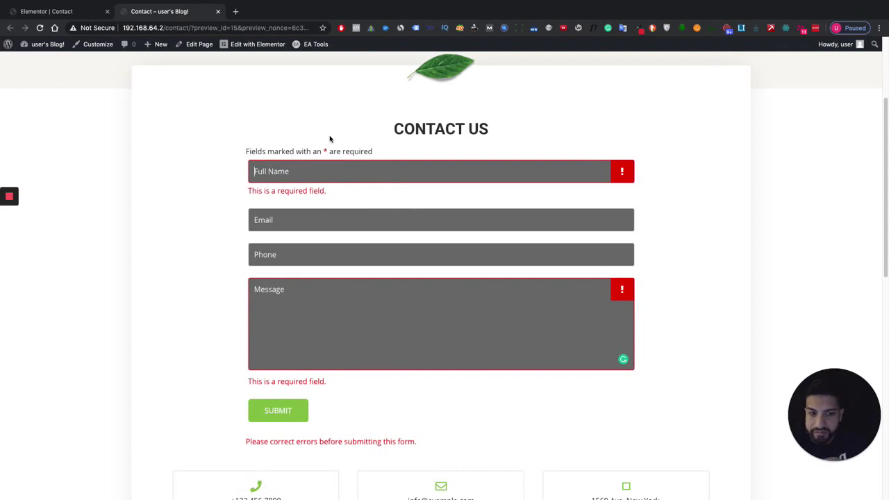
- Return to the Elementor editor and give the inner column around the contact form a black (#000000) classic background
left_click(55, 11)
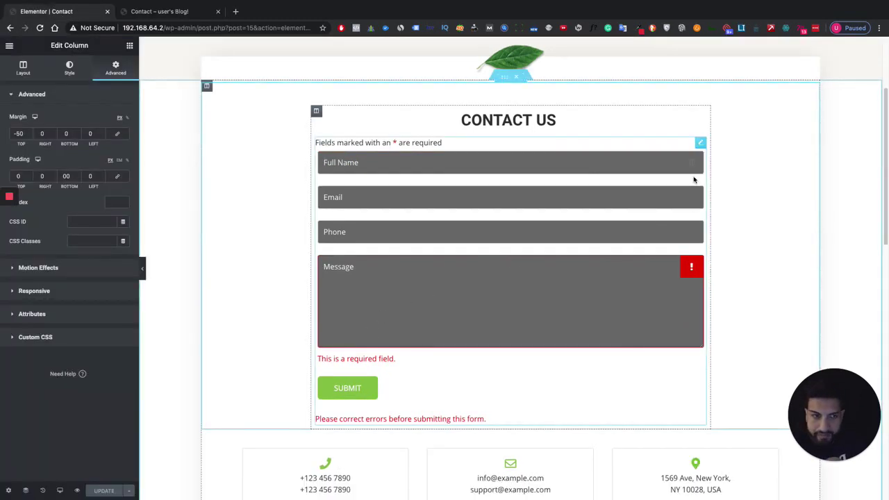
left_click(445, 206)
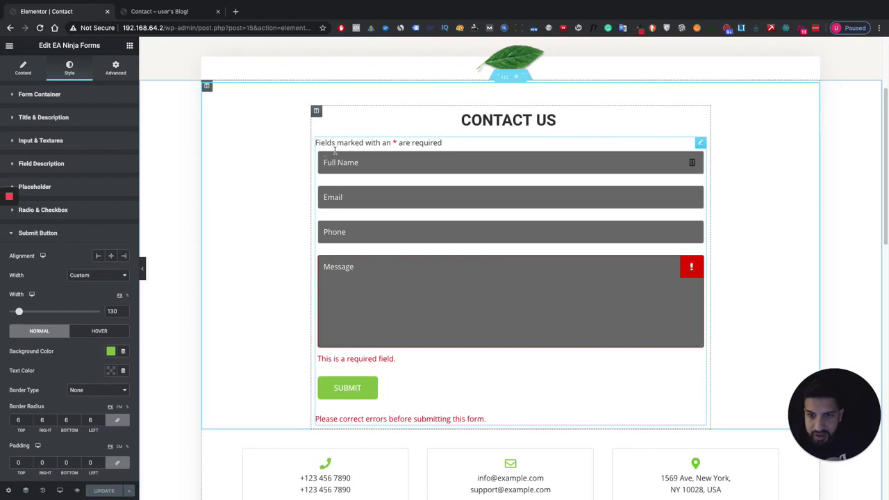
left_click(316, 111)
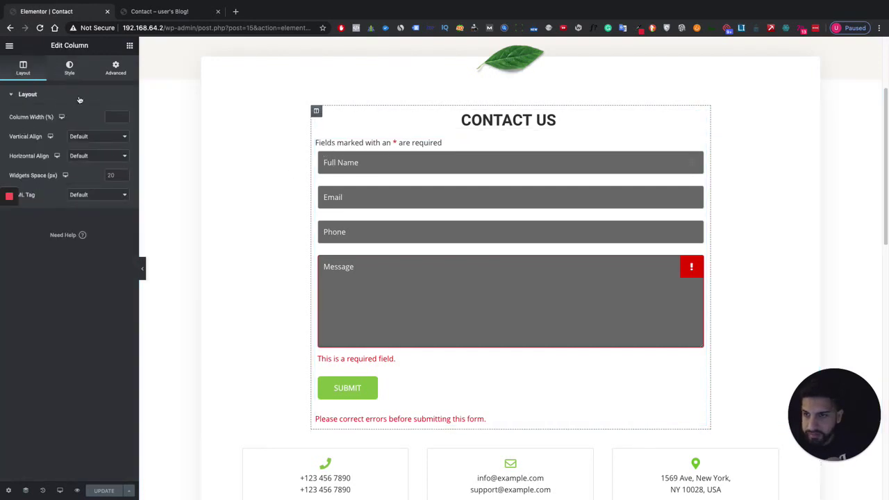
left_click(70, 68)
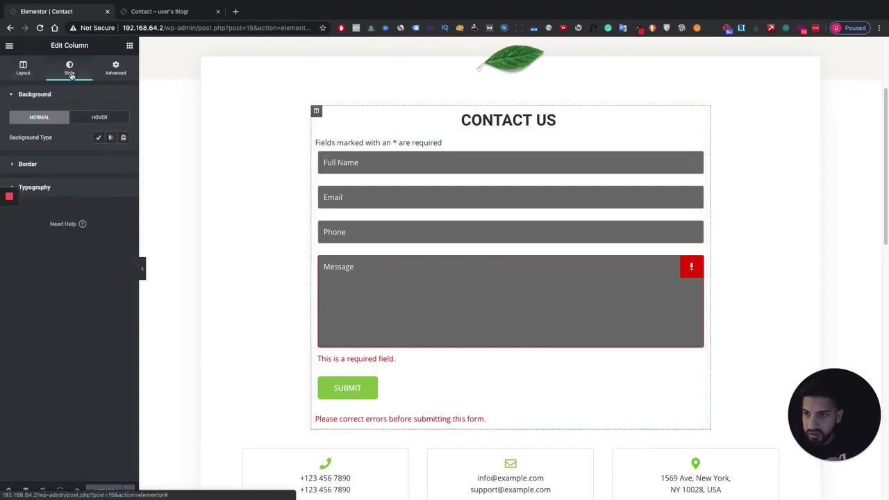
left_click(98, 137)
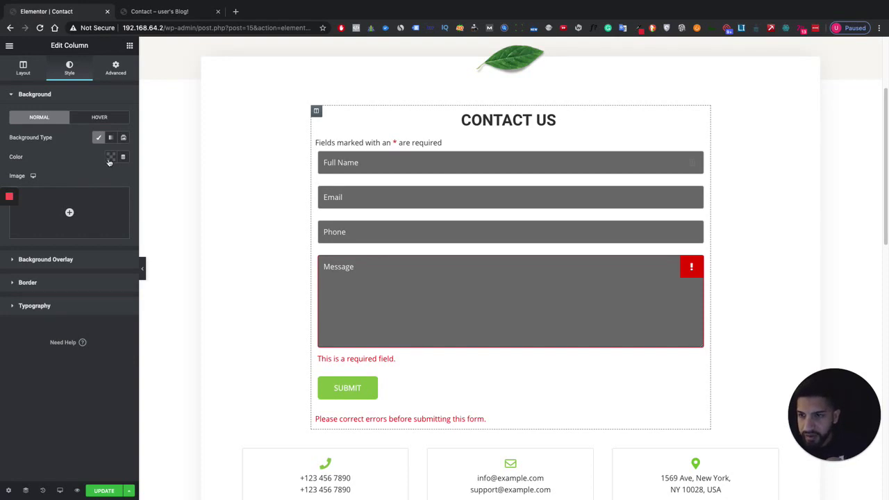
left_click(111, 158)
left_click(139, 180)
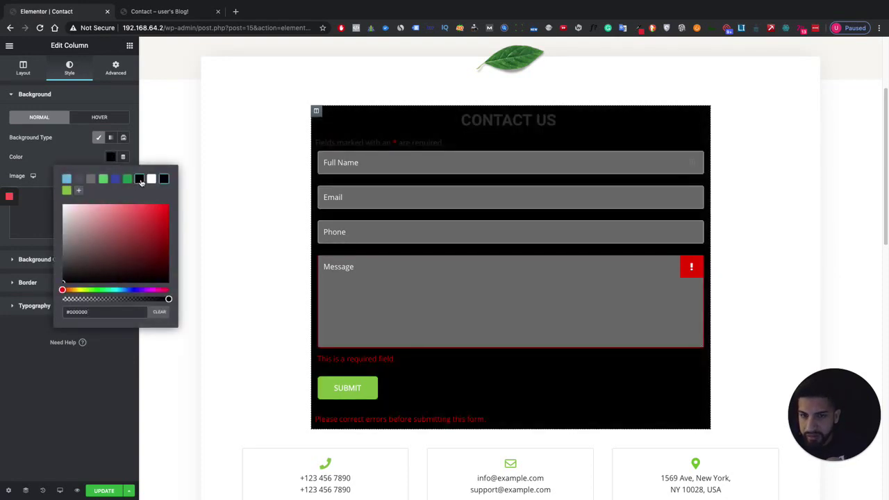
left_click(62, 154)
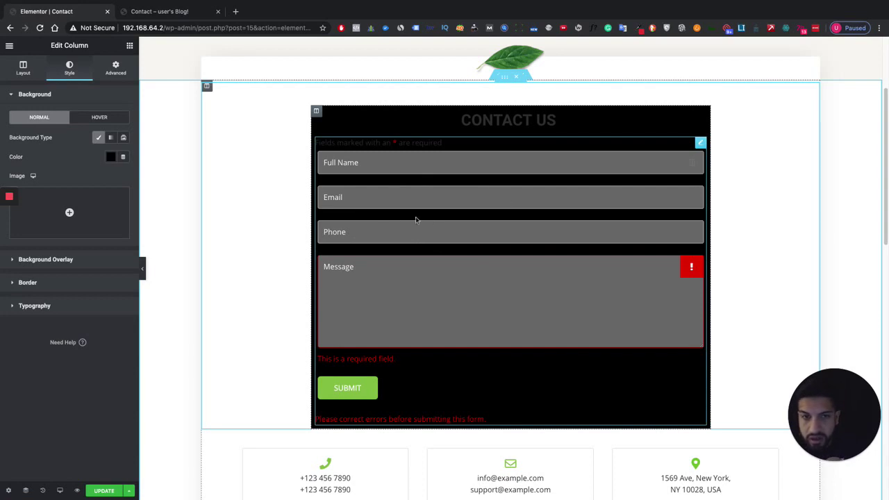
- Set the text color of the CONTACT US heading to white (#FFFFFF)
left_click(497, 119)
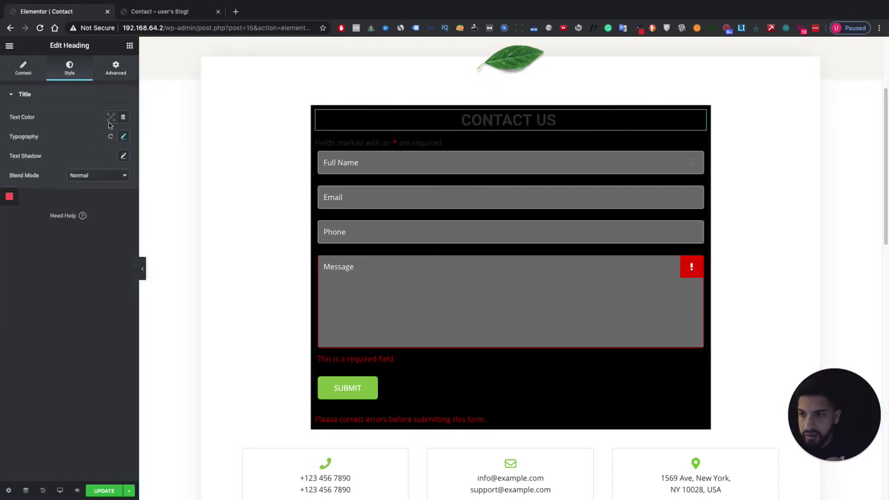
left_click(110, 118)
left_click(153, 141)
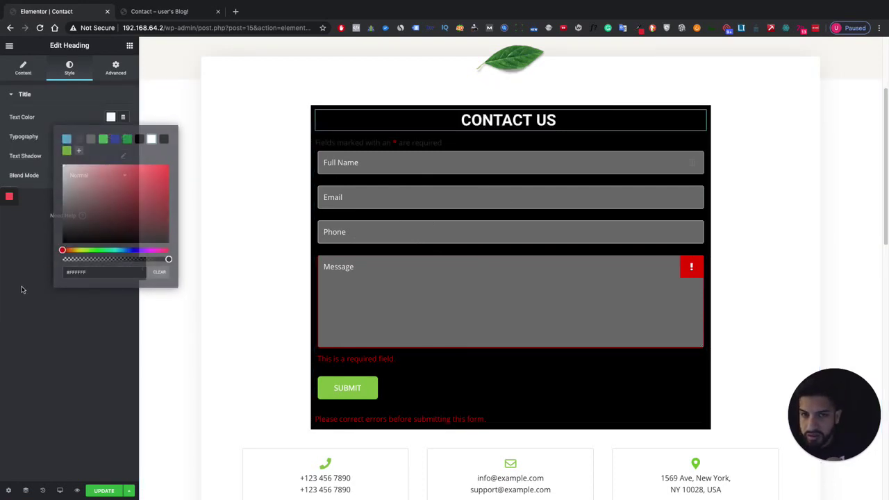
left_click(170, 149)
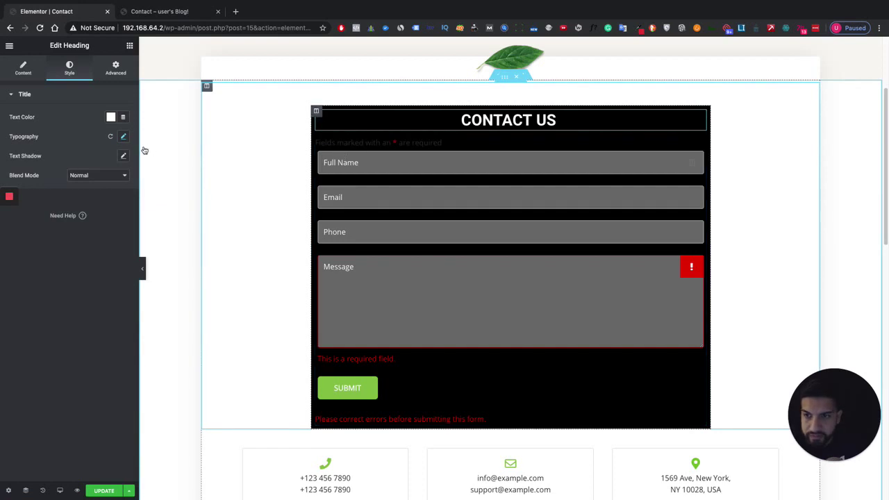
- Set the padding of the black column around the form to 30 px on all four sides, with the values linked
left_click(259, 119)
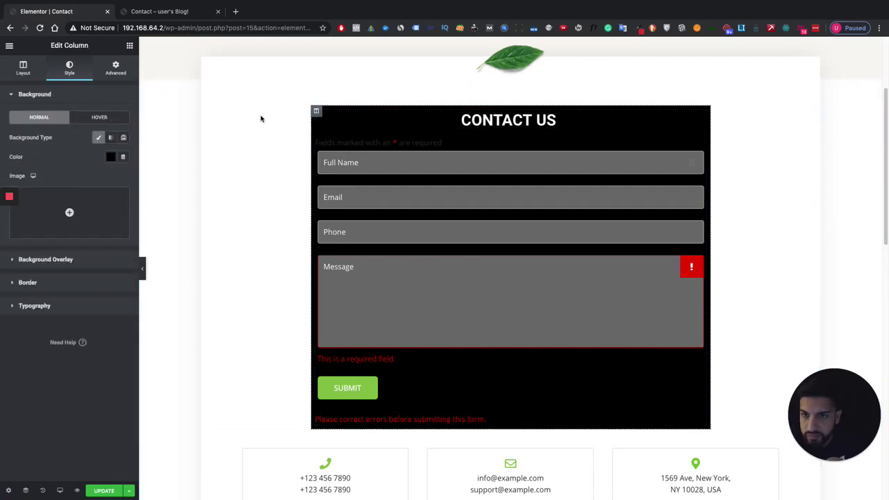
left_click(116, 72)
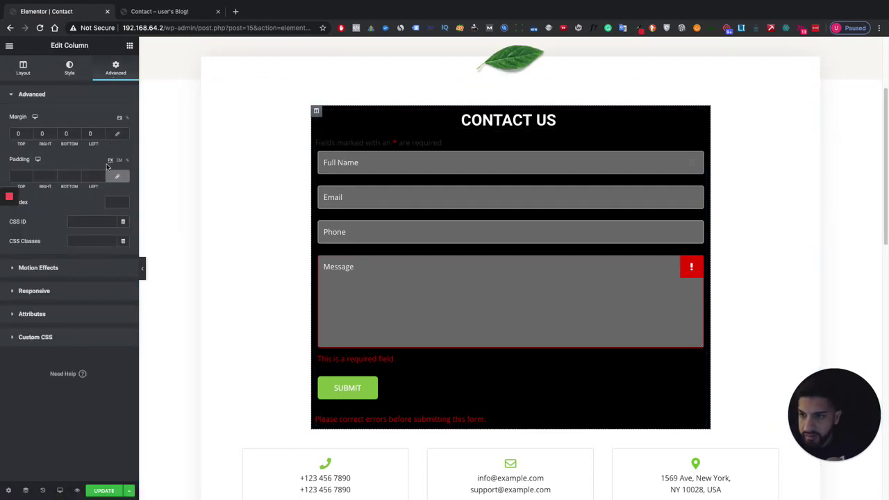
left_click(95, 177)
type("0")
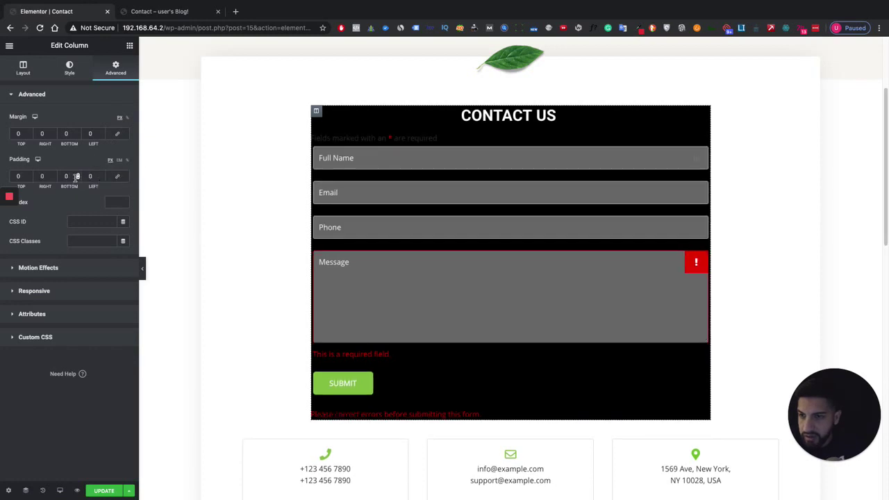
double_click(93, 177)
type("30")
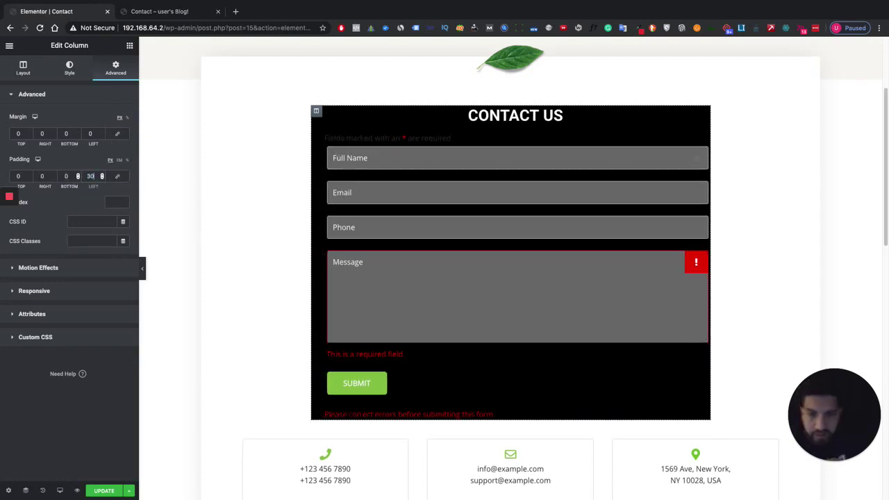
double_click(43, 177)
type("30")
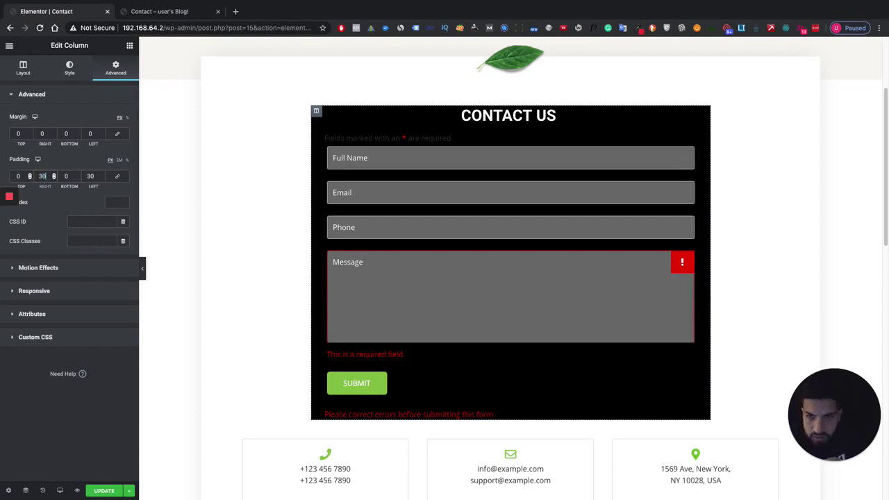
left_click(117, 176)
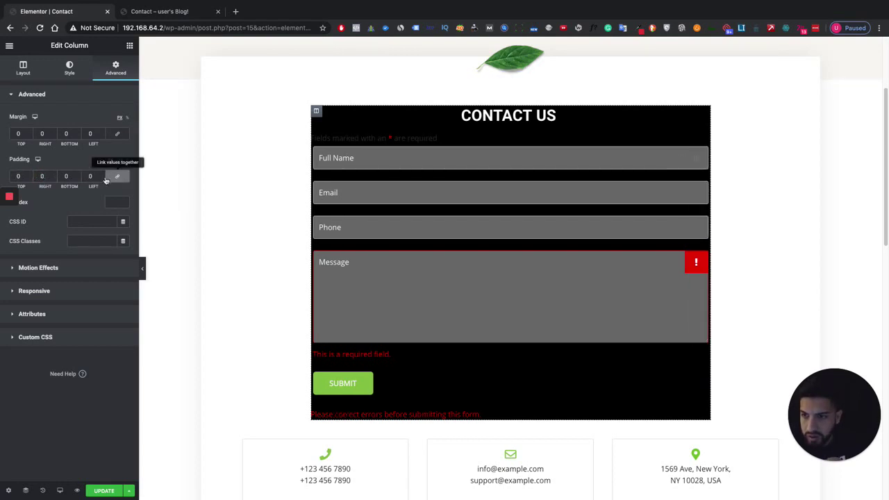
type("30")
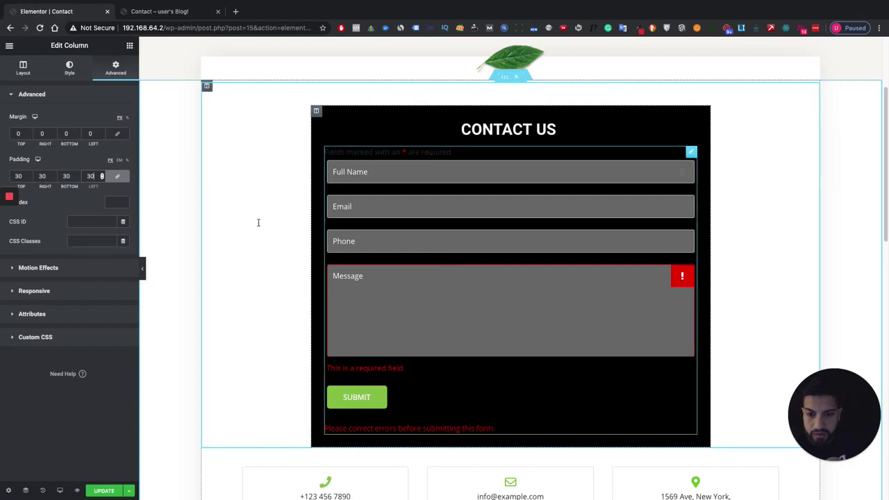
- Set the background color of the form's input and textarea fields to dark grey, about #2B2B2B
left_click(318, 229)
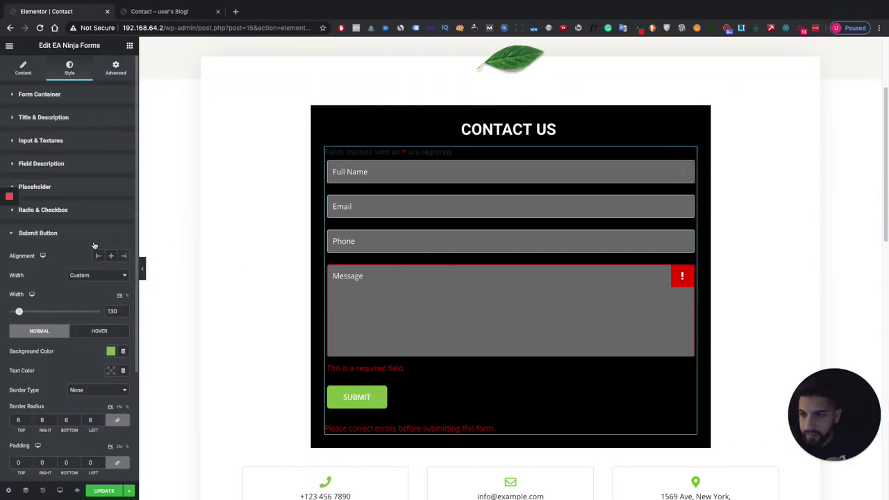
scroll(63, 244, "down", 1)
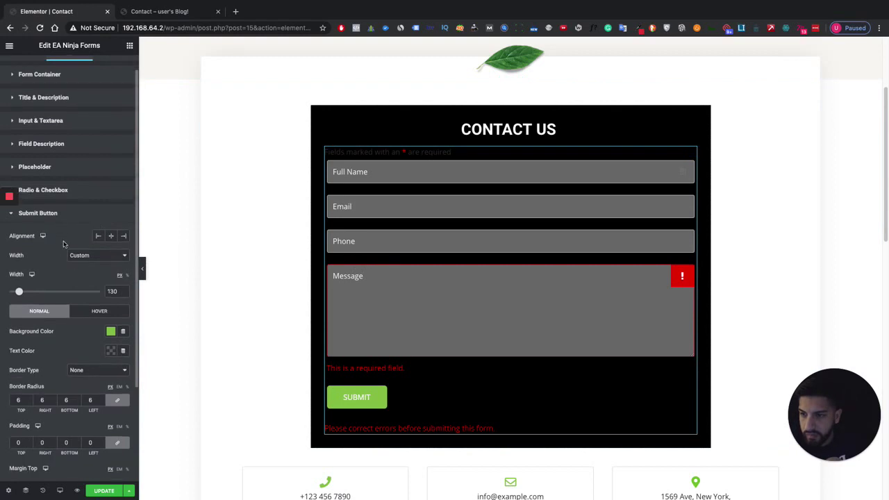
left_click(81, 192)
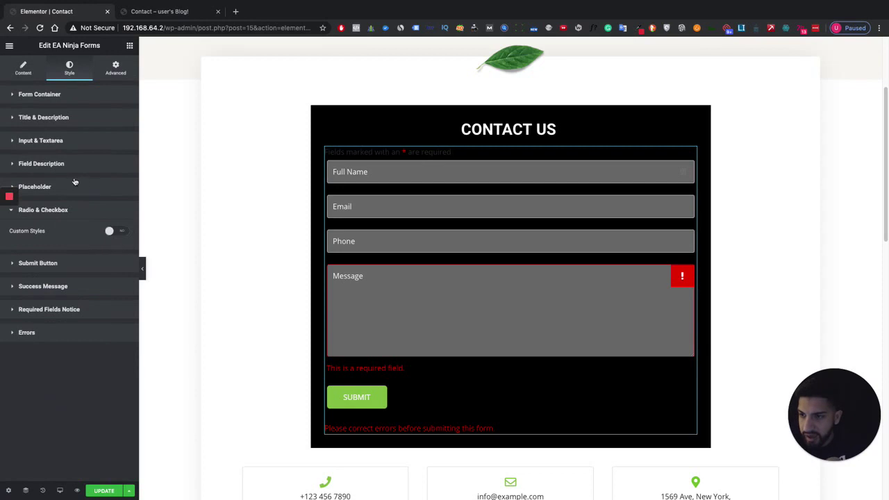
left_click(75, 141)
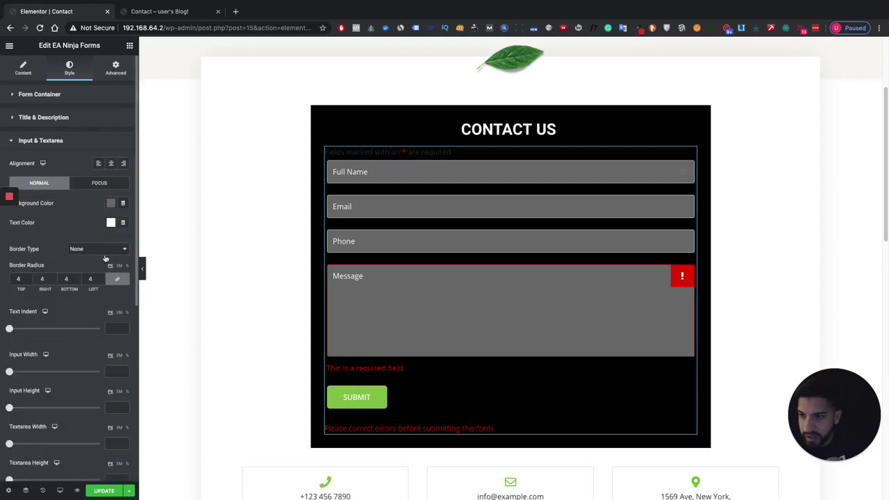
scroll(108, 229, "down", 1)
left_click(111, 184)
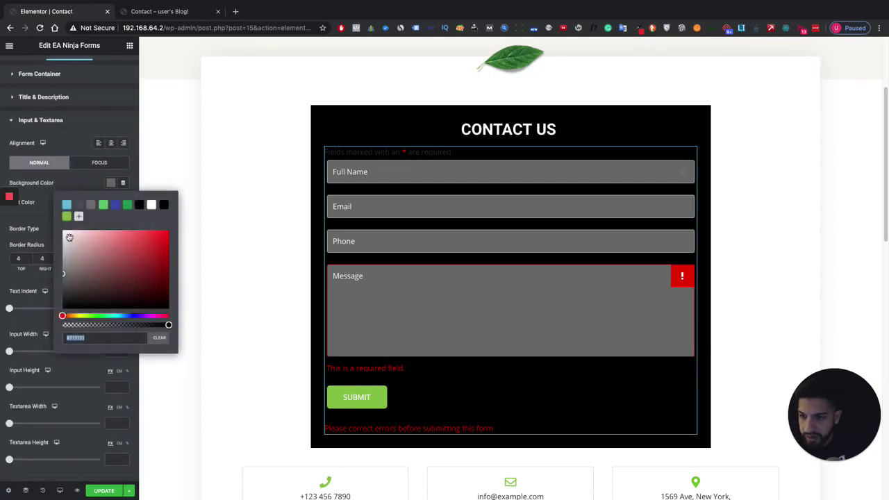
left_click(151, 205)
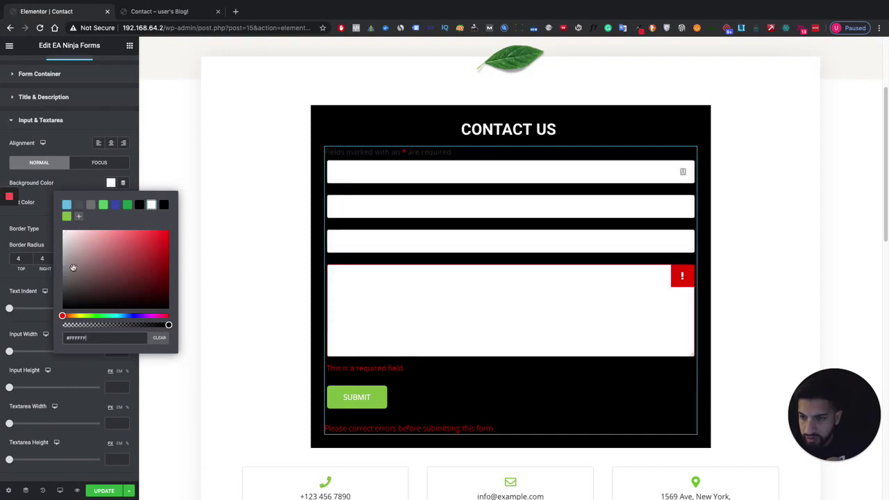
left_click_drag(63, 232, 62, 294)
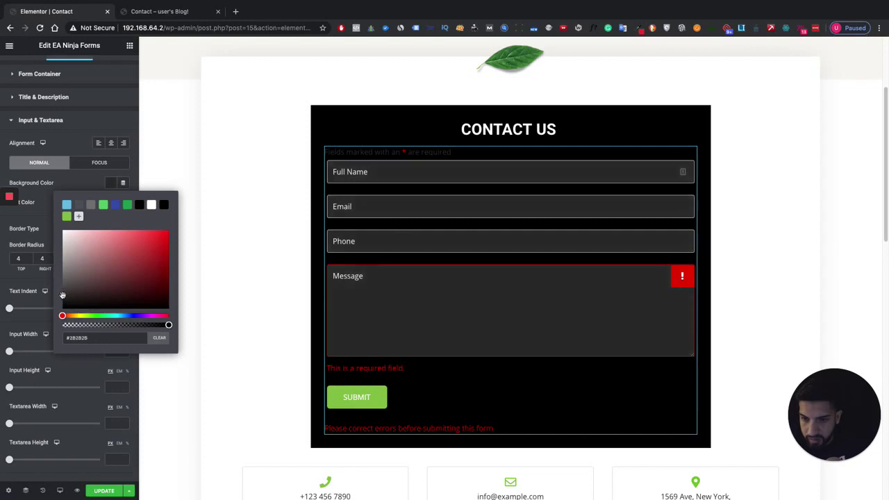
left_click(43, 214)
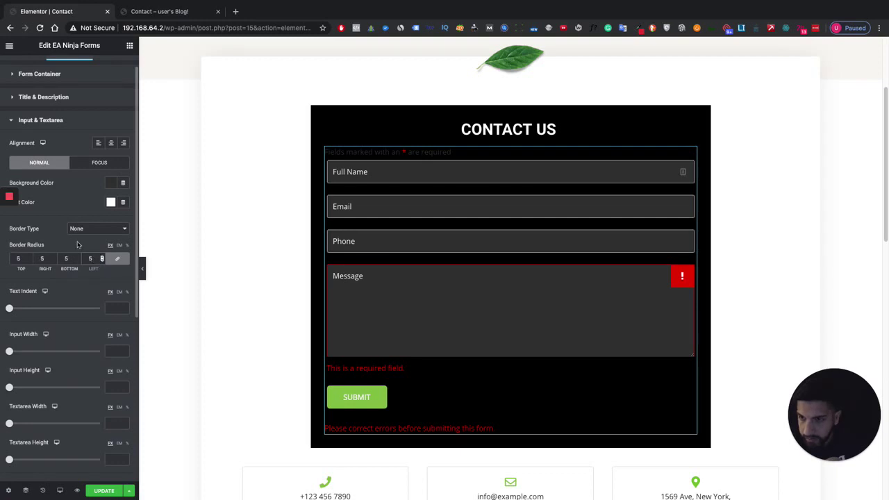
- Set the input and textarea border radius to 6 px, with a Solid border type of width 0 on all sides
scroll(91, 250, "down", 3)
scroll(98, 261, "up", 3)
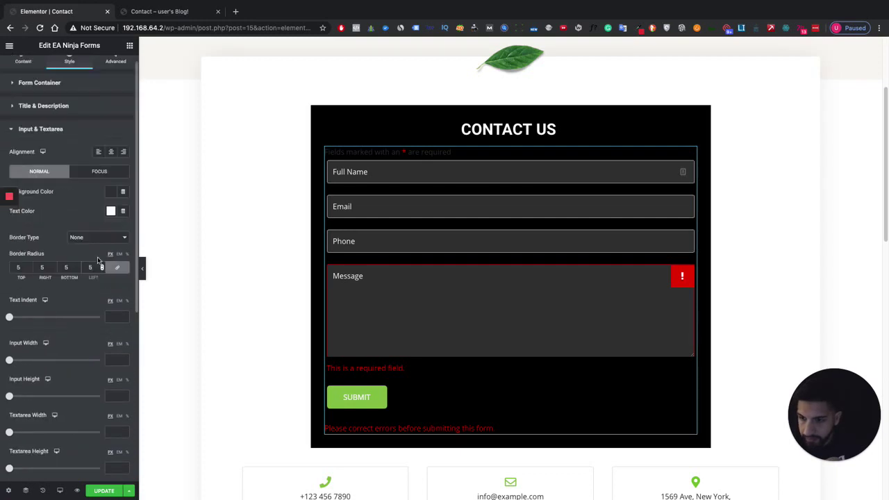
scroll(98, 261, "down", 3)
key("Up")
scroll(90, 243, "up", 2)
left_click(85, 249)
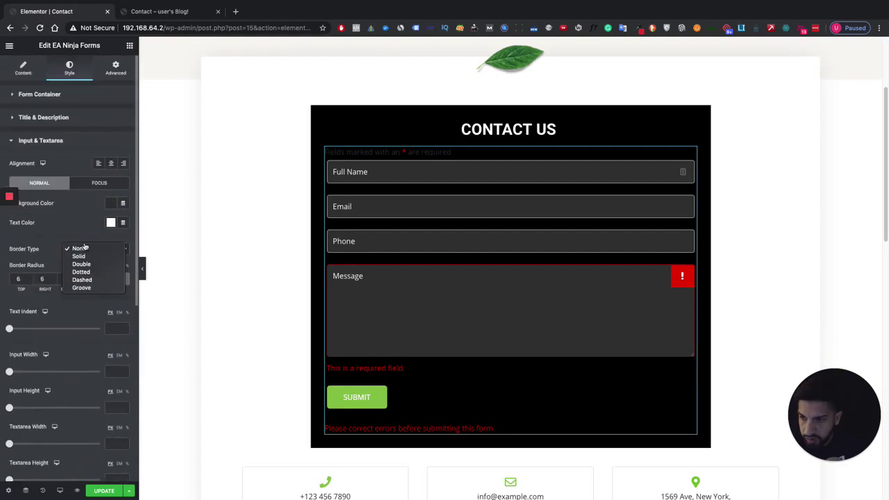
left_click(79, 256)
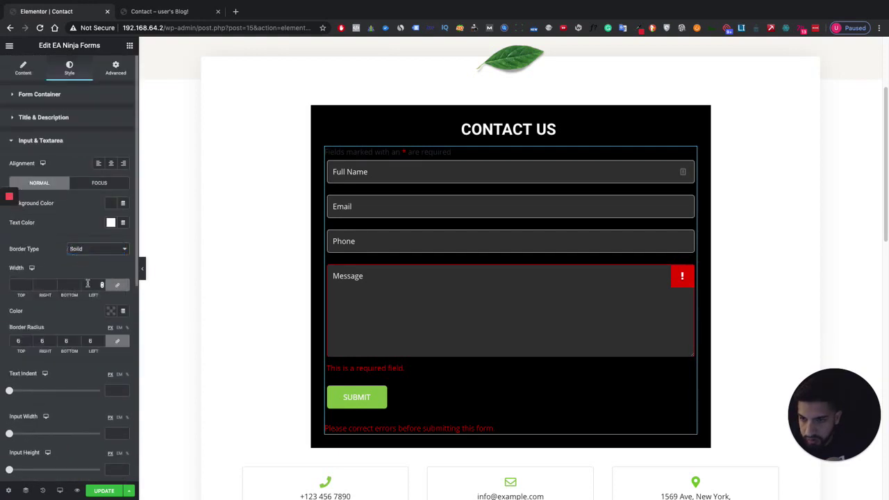
left_click(101, 288)
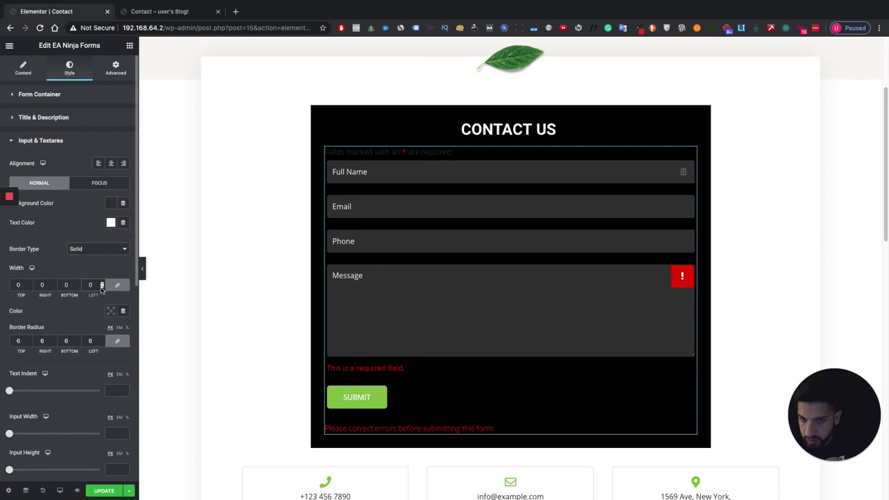
- Review the styled form with the editor panel hidden, restore the panel and update the Contact page
left_click(142, 268)
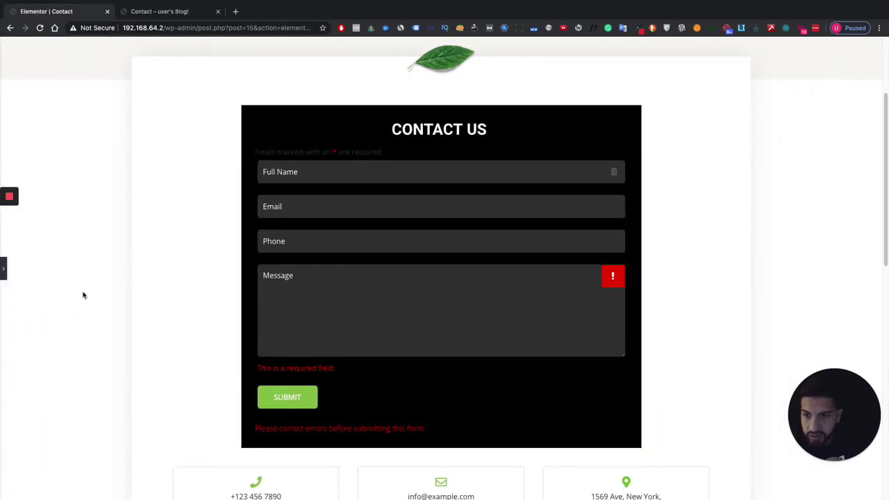
left_click(3, 268)
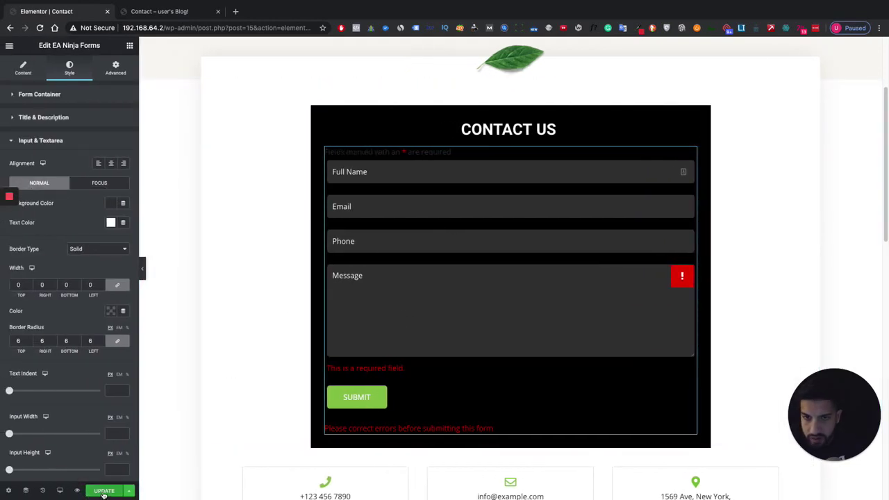
left_click(105, 490)
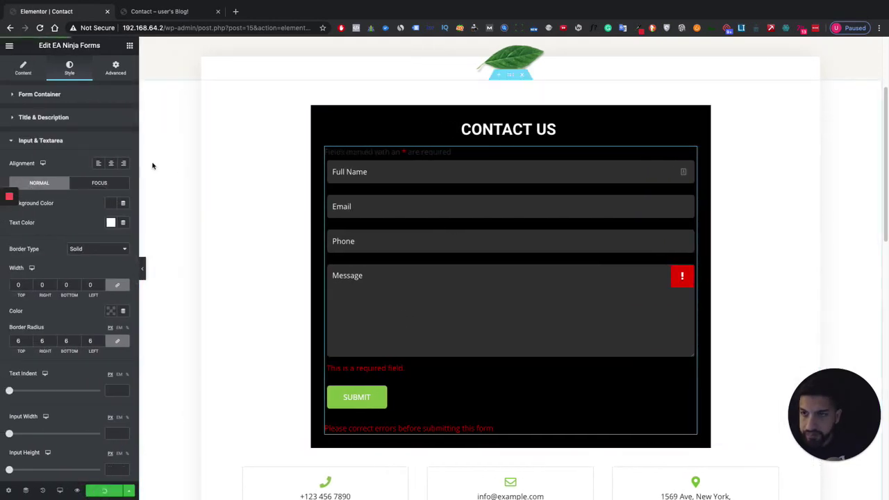
- Reload the Contact page preview in the other browser tab and examine the restyled dark form
left_click(159, 11)
key("super+r")
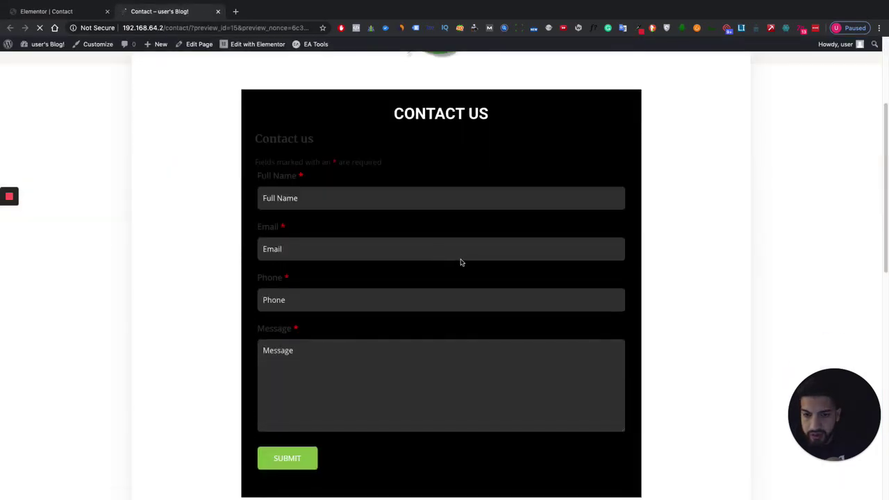
scroll(373, 230, "down", 2)
scroll(402, 243, "up", 3)
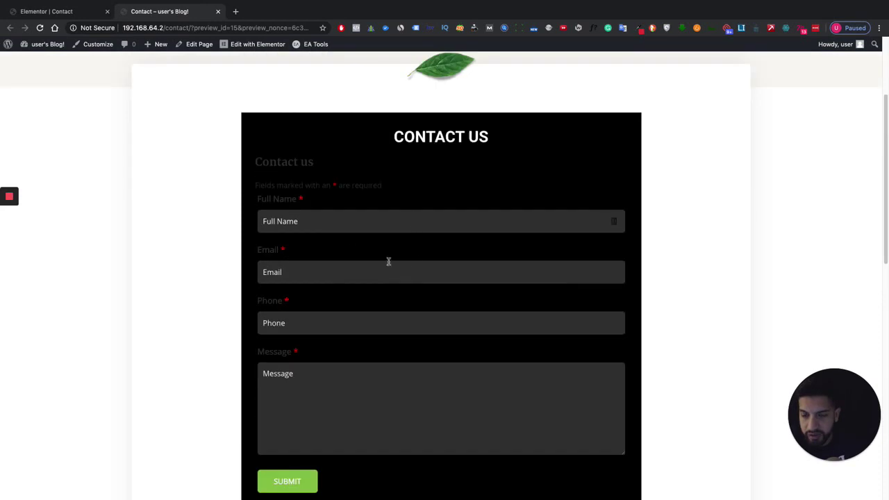
- Try out the Phone and Message fields without filling them in and inspect the Full Name label on the Contact page preview
scroll(462, 252, "down", 2)
left_click(359, 246)
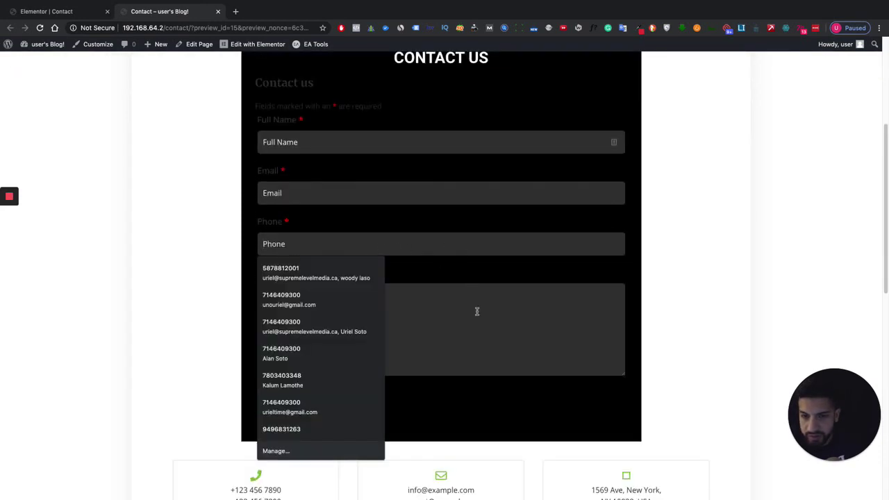
left_click(476, 311)
left_click(386, 246)
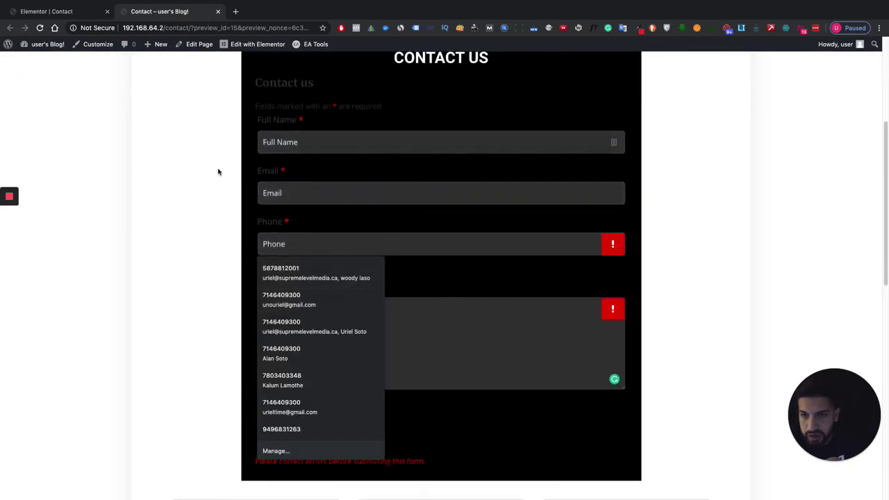
left_click(261, 153)
left_click_drag(263, 122, 290, 104)
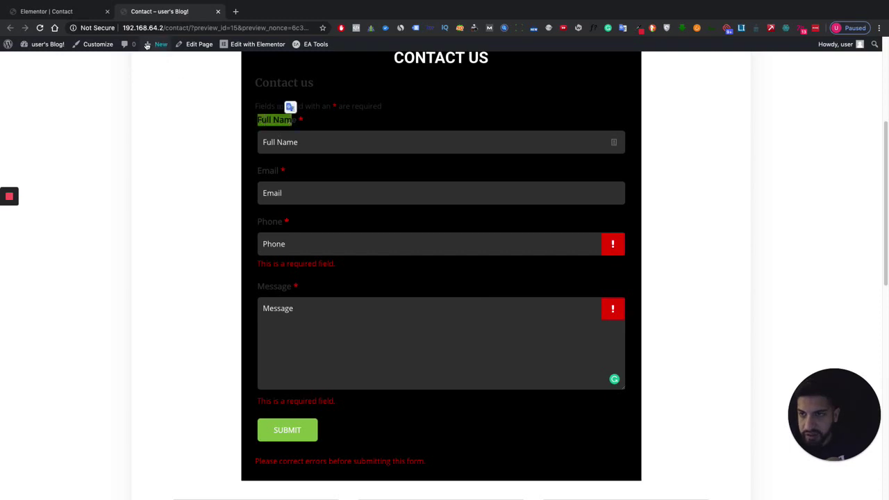
- Check the Ninja Forms widget's title, label and placeholder settings in the Elementor editor and compare them with the Contact page preview
key("ctrl+shift+Tab")
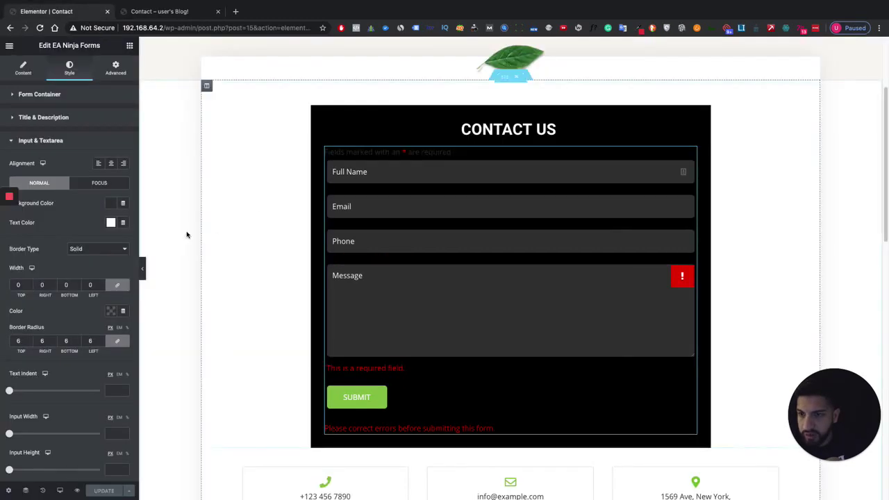
left_click(23, 67)
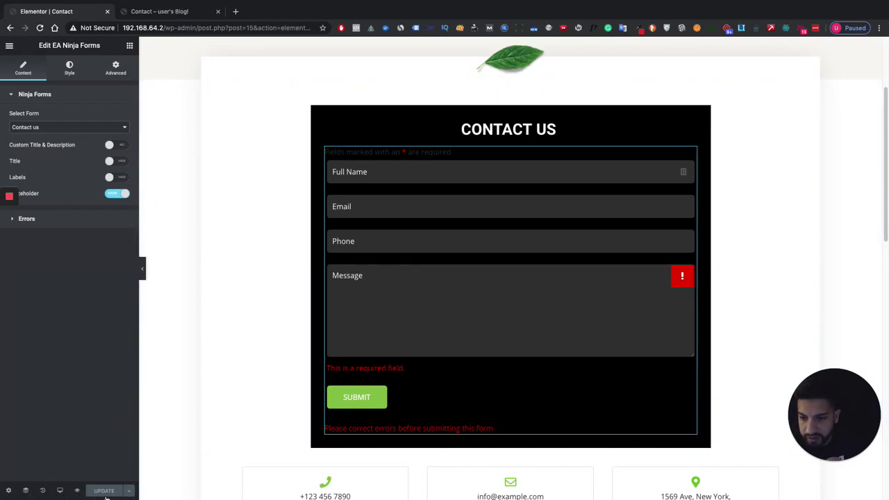
left_click(159, 13)
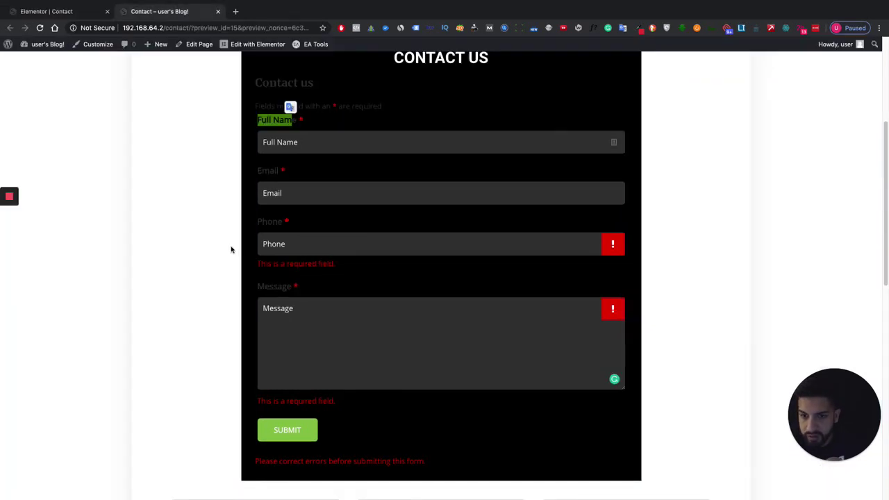
scroll(355, 285, "up", 3)
scroll(422, 294, "down", 1)
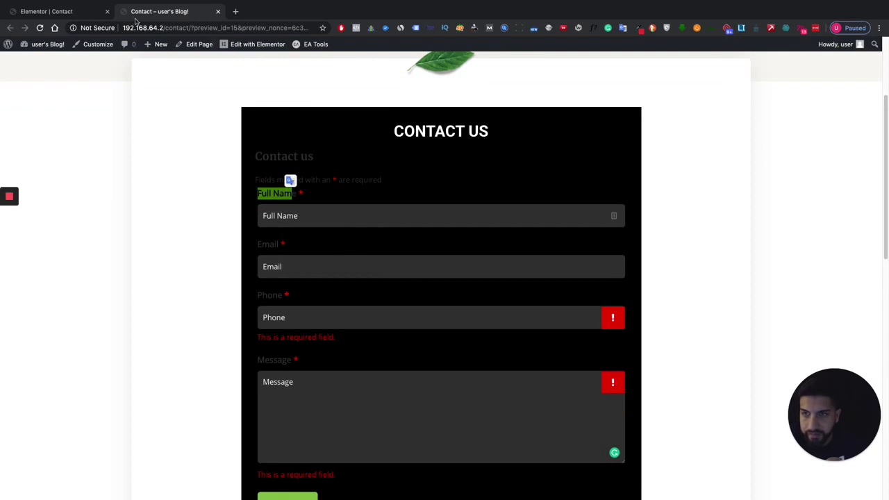
left_click(91, 14)
left_click(157, 12)
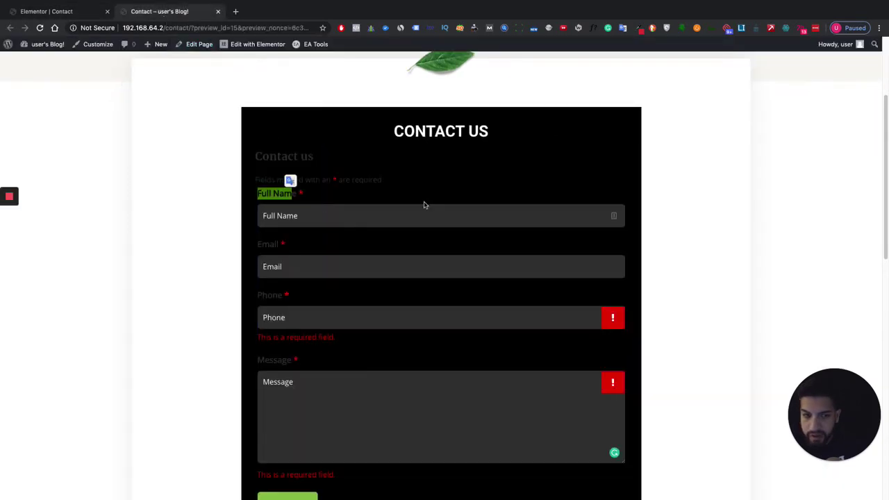
scroll(445, 219, "down", 3)
scroll(458, 227, "up", 3)
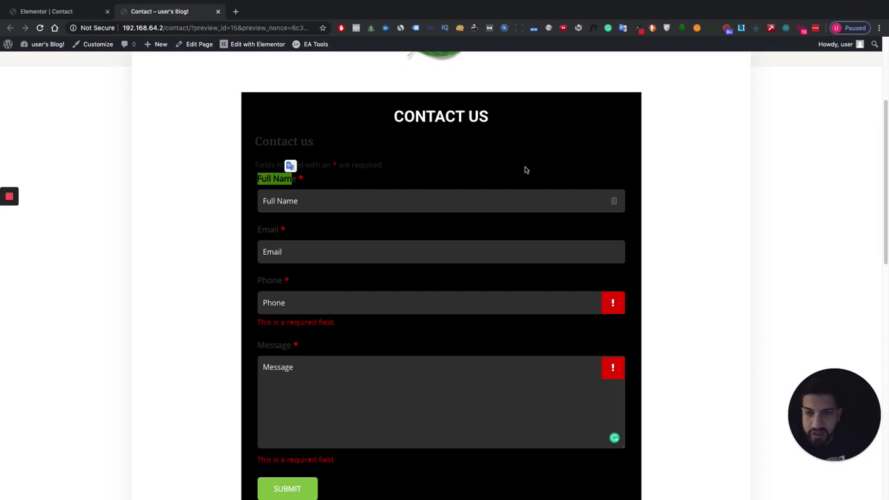
scroll(483, 201, "down", 1)
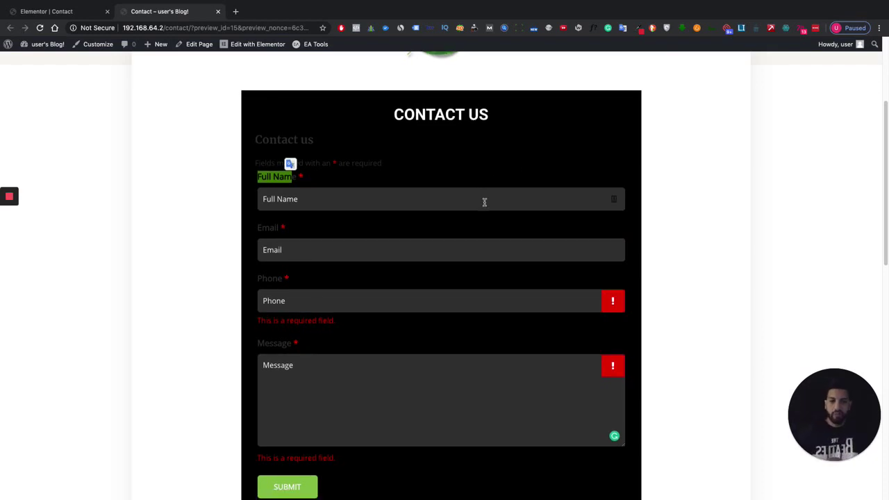